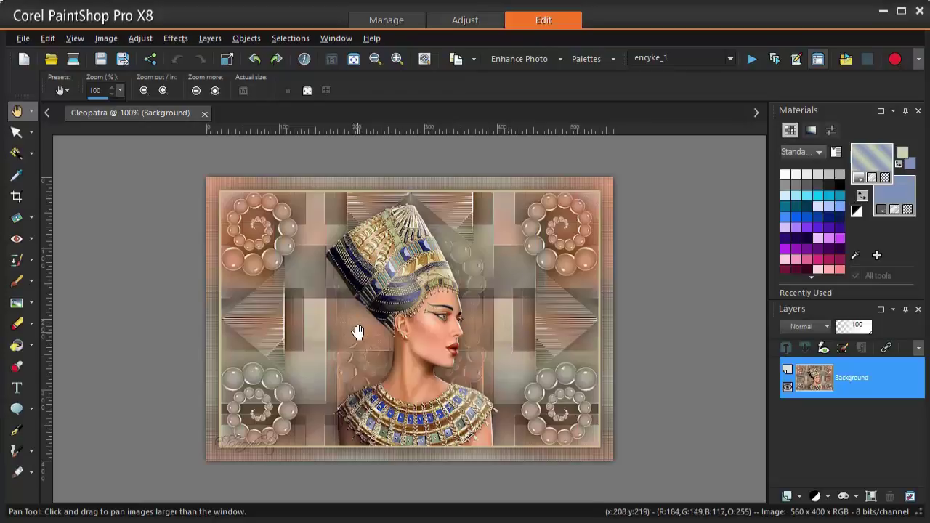
Check the foreground and background colors' HTML codes and the foreground gradient's angle and repeats in the Materials settings.
click(904, 153)
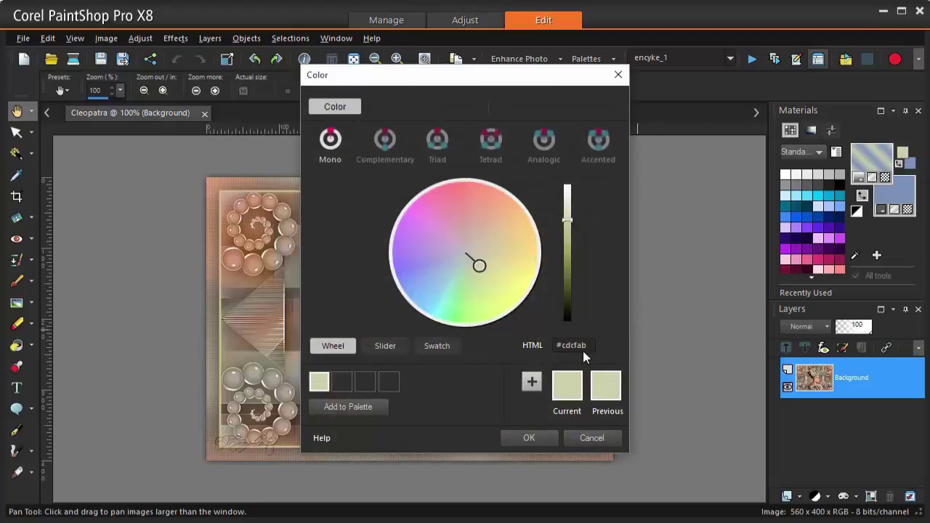
click(547, 437)
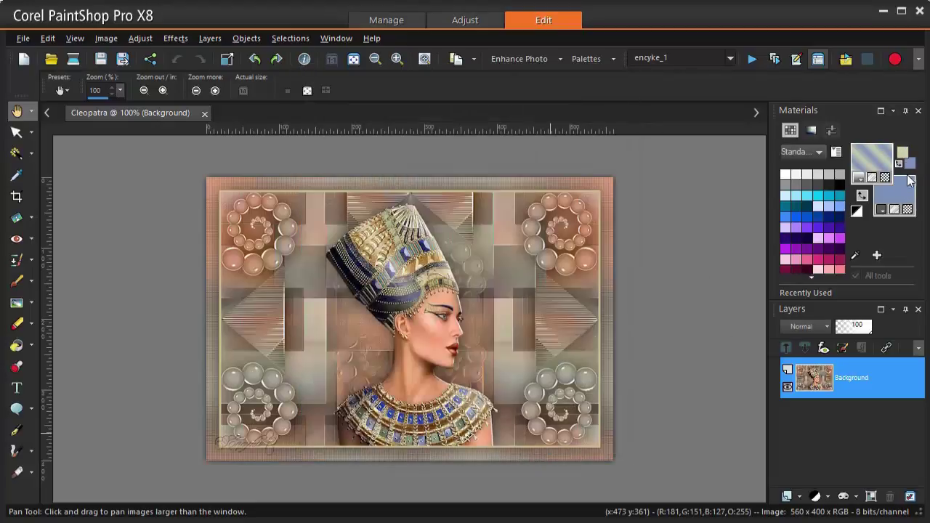
click(911, 169)
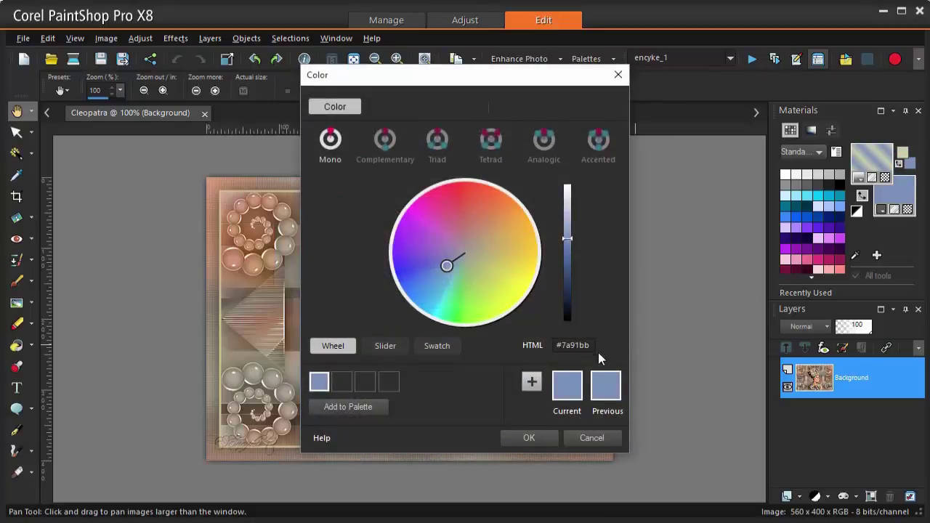
click(545, 438)
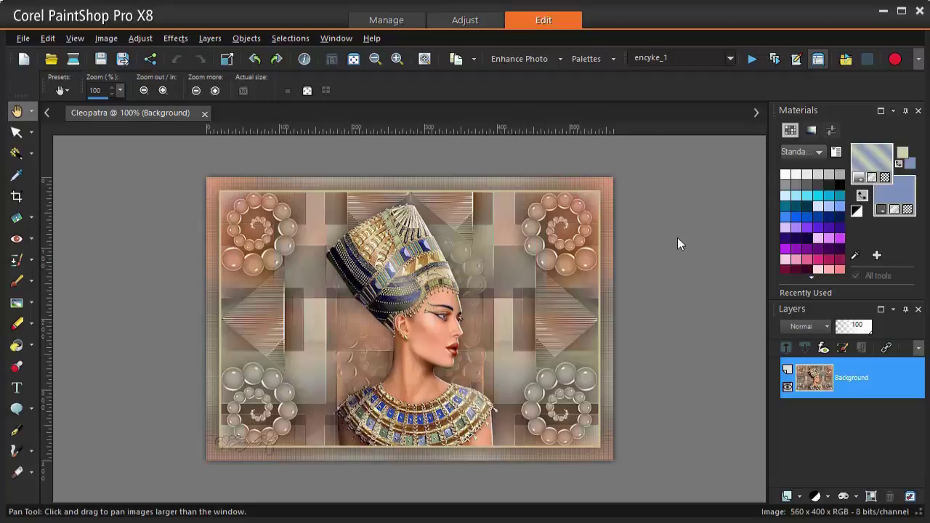
click(872, 157)
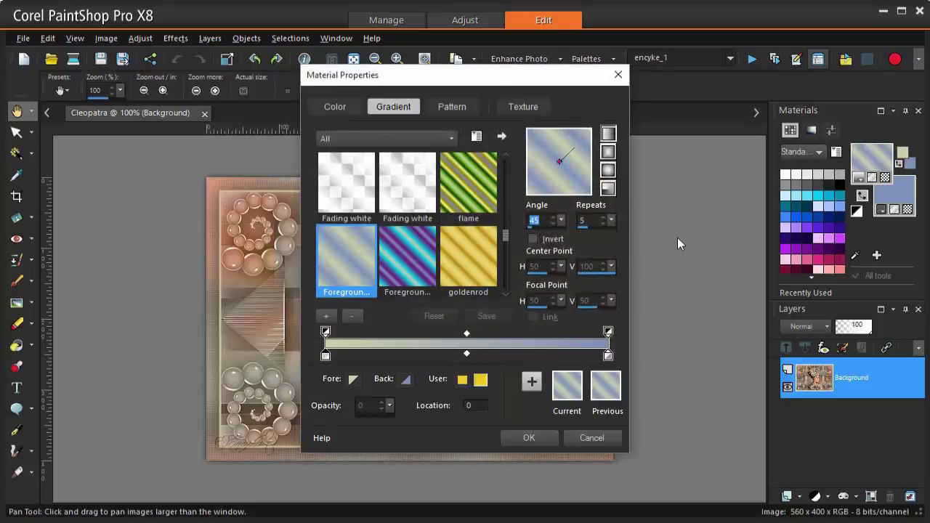
click(540, 438)
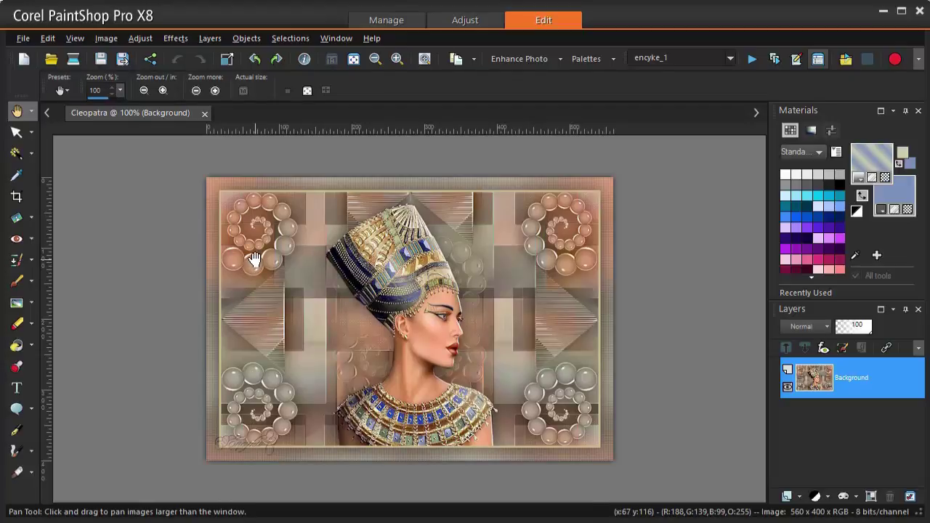
Create a new 900 × 600 pixel transparent raster image at 200 pixels/inch.
click(24, 59)
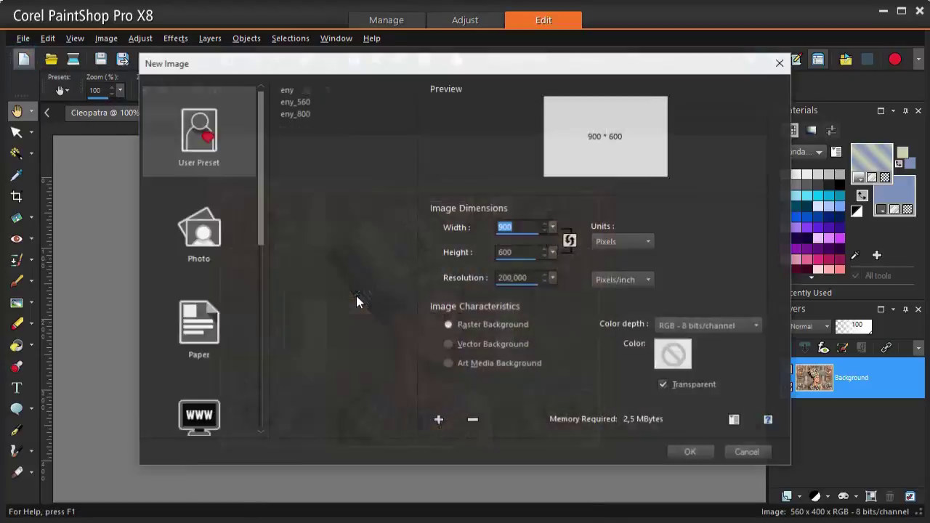
click(689, 453)
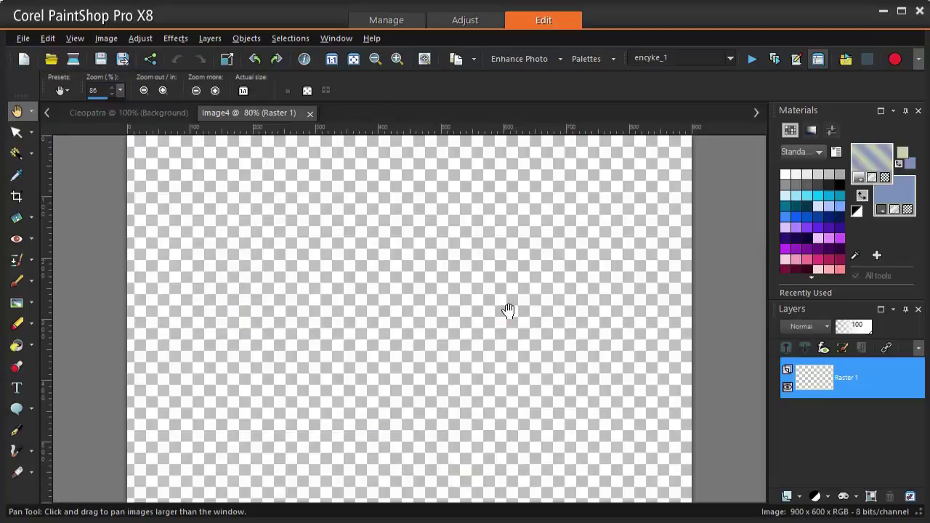
Make a circular selection about 102 pixels across at the canvas center and flood-fill it with the blue background color.
click(32, 155)
click(51, 156)
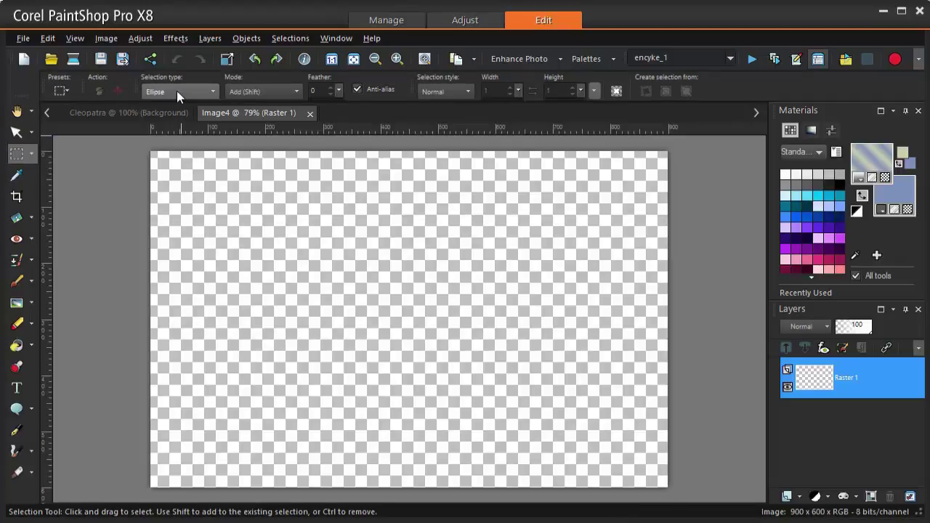
click(177, 91)
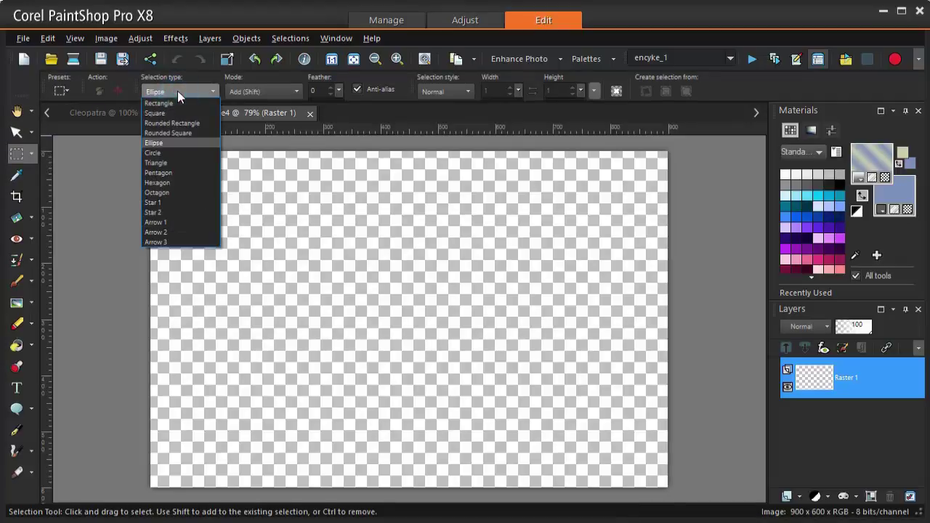
click(171, 153)
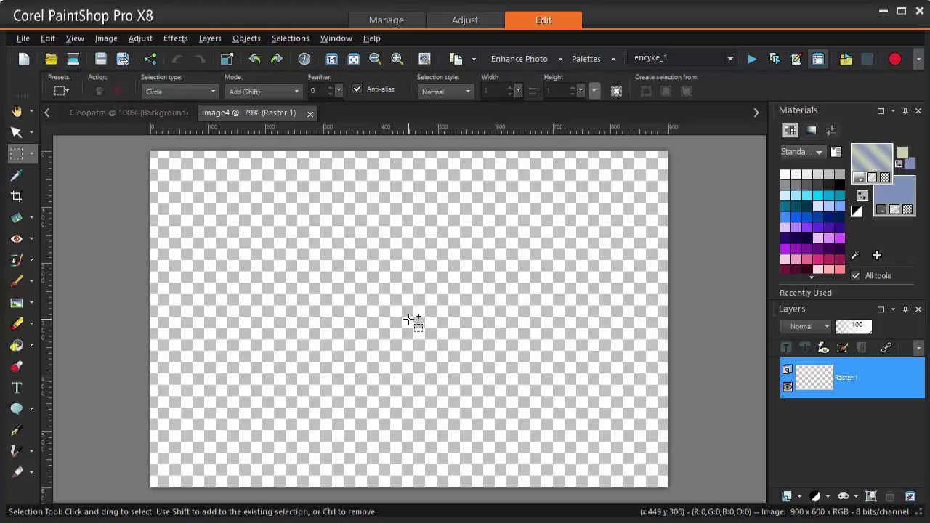
drag(408, 319, 438, 344)
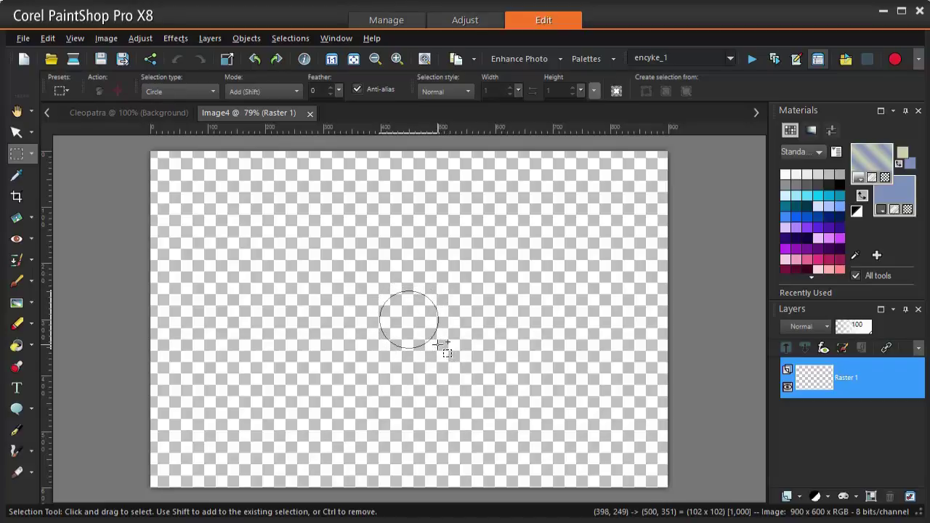
drag(438, 344, 439, 345)
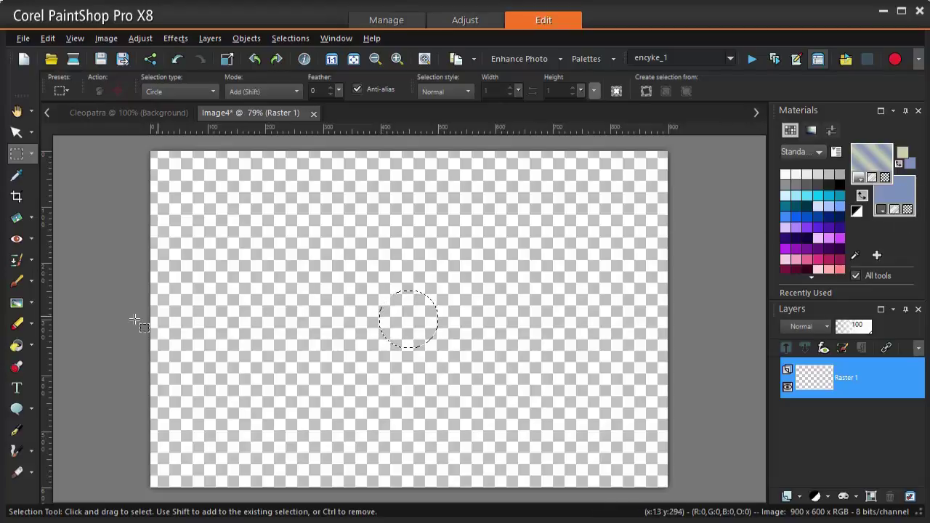
click(16, 346)
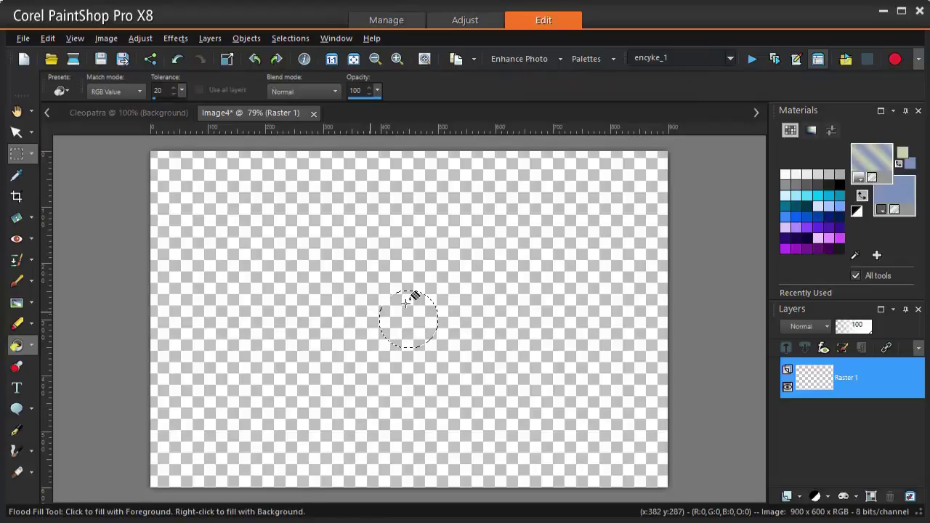
click(409, 303)
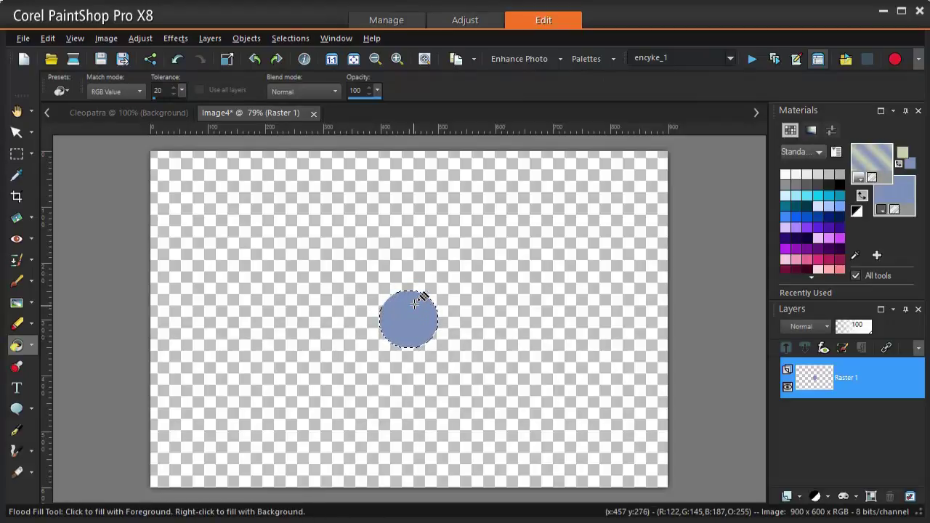
Apply the Alien Skin Eye Candy 5 Impact Glass effect to the circle using the foreground color as glass color, and clear the selection.
click(176, 40)
mouse_move(235, 306)
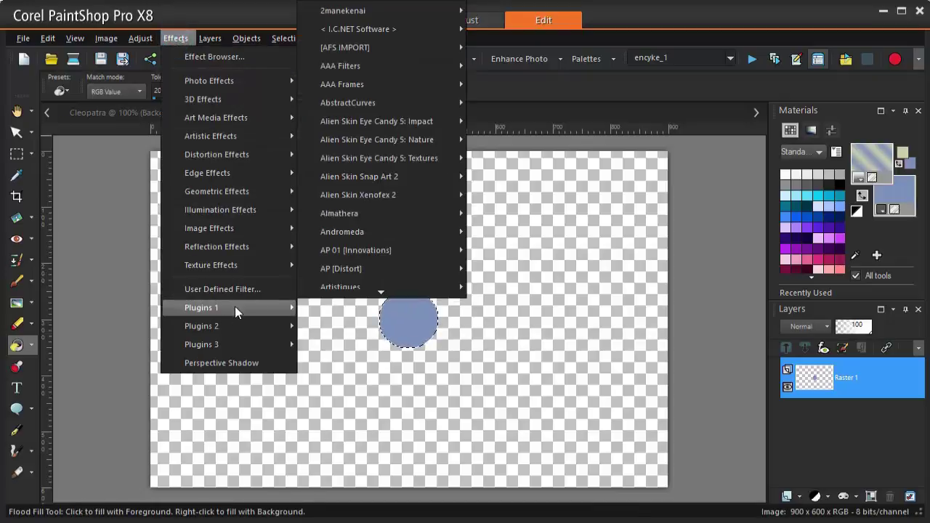
mouse_move(417, 127)
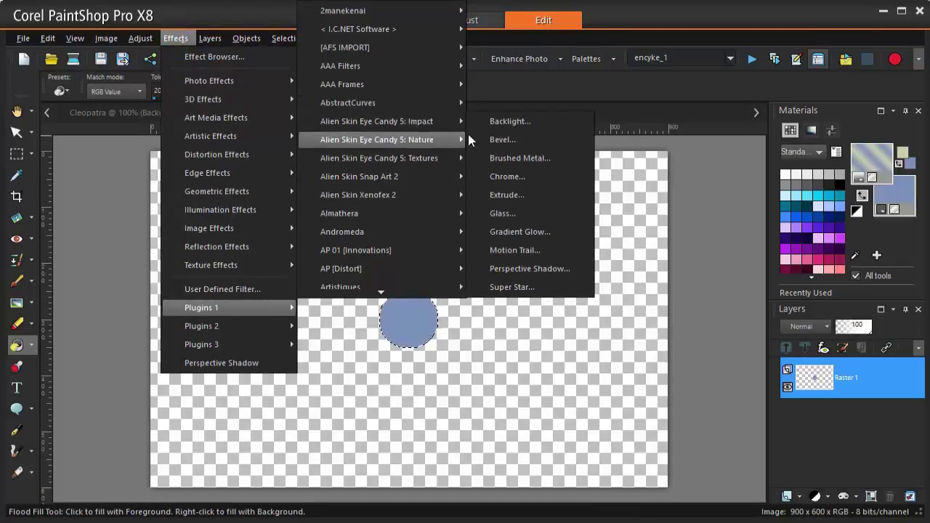
click(503, 213)
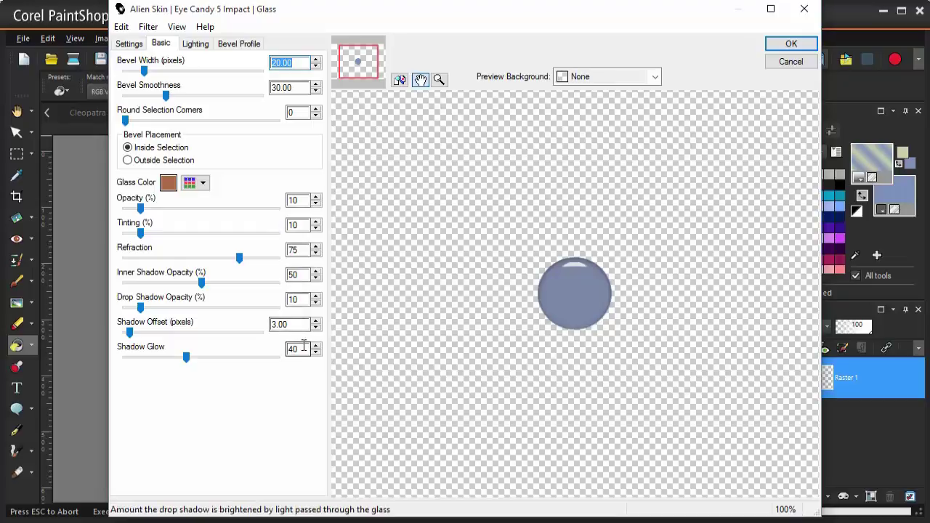
click(192, 185)
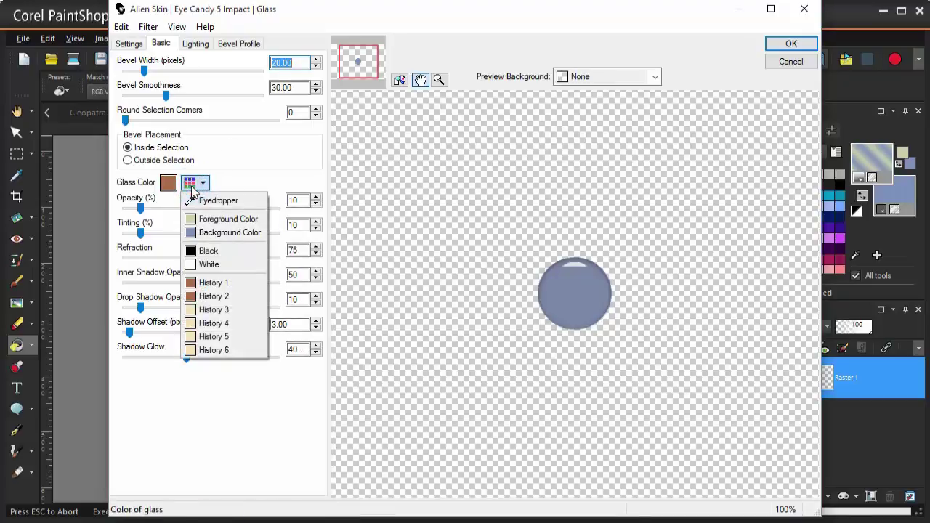
click(216, 222)
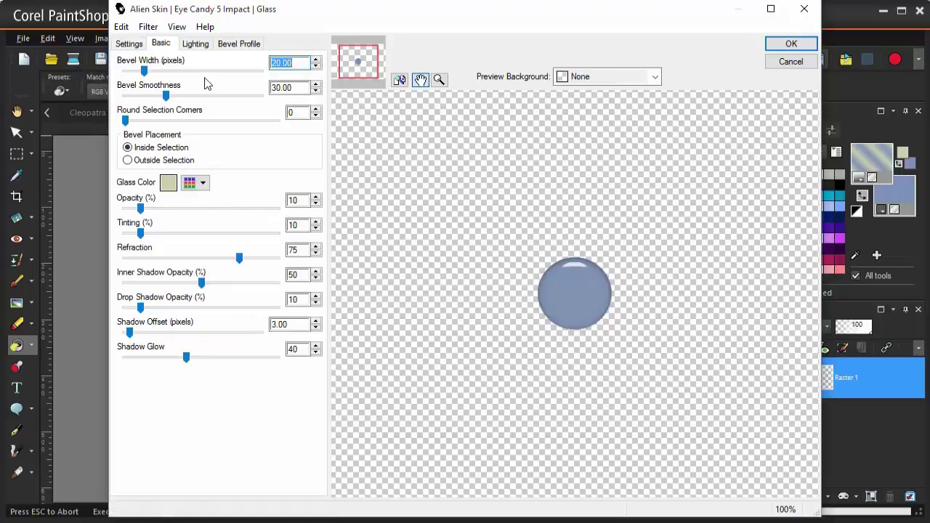
click(202, 45)
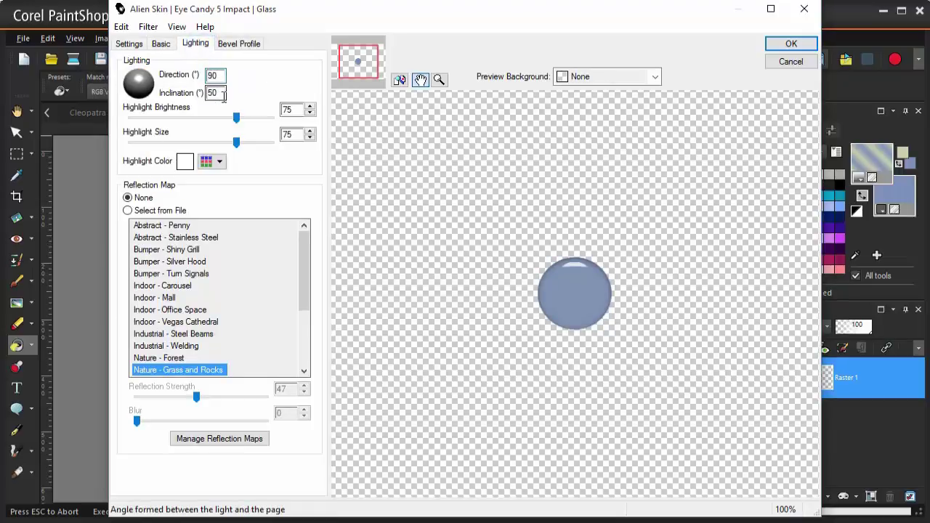
click(786, 47)
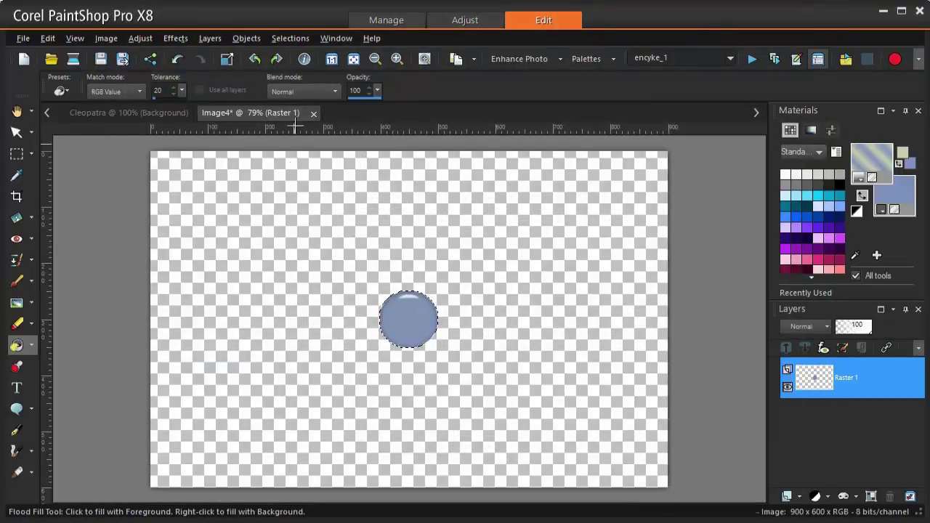
click(291, 38)
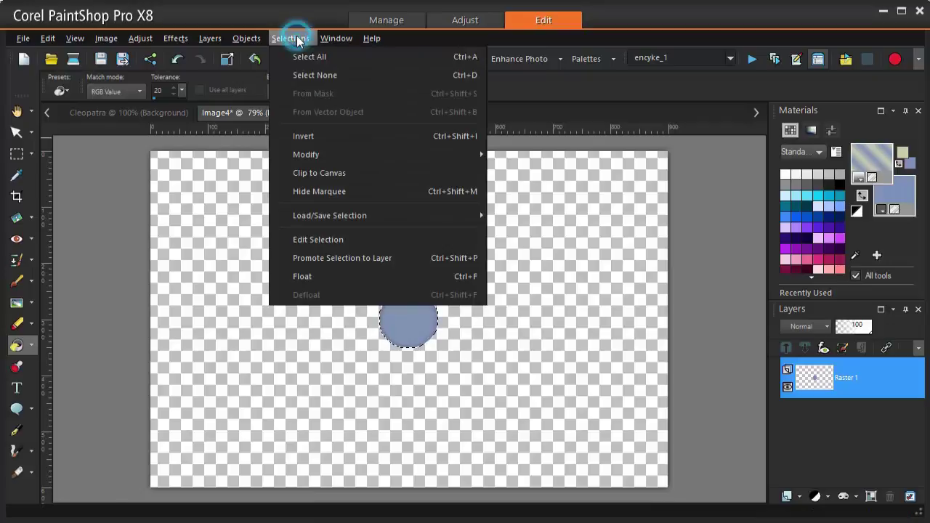
click(302, 75)
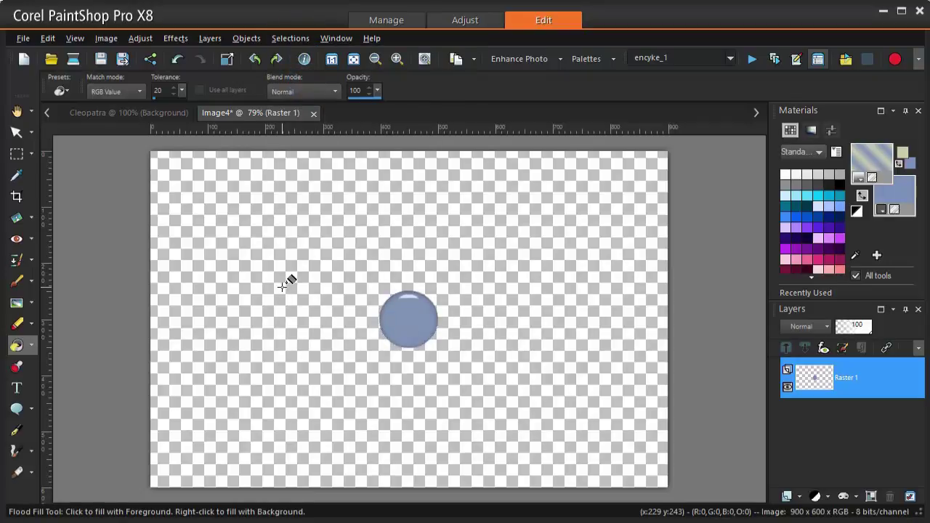
Start the MuRa's Meister Copies filter on the glass ball and choose the Spiral preset.
click(187, 37)
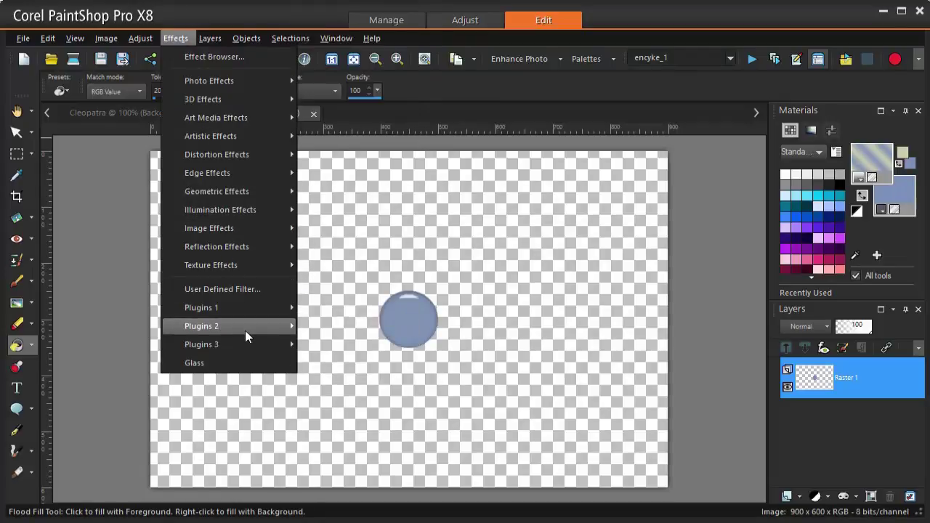
mouse_move(245, 330)
mouse_move(329, 320)
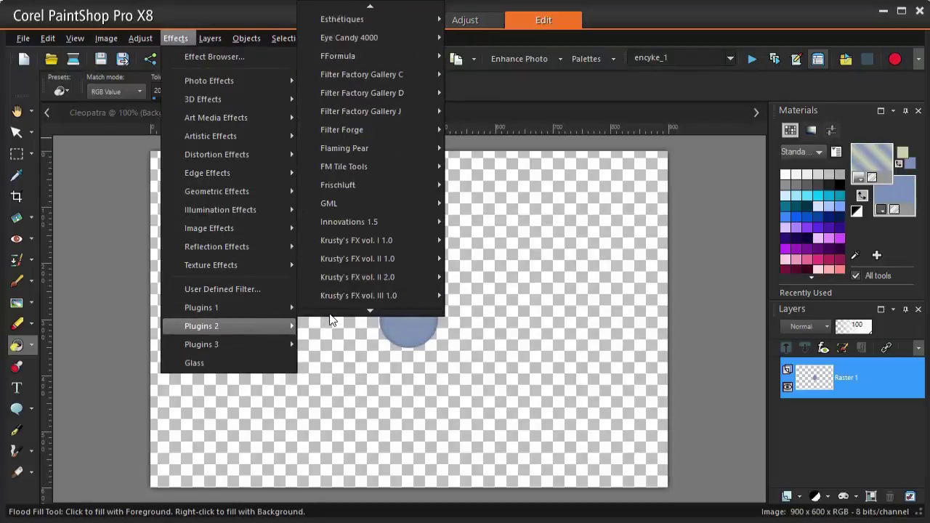
mouse_move(400, 296)
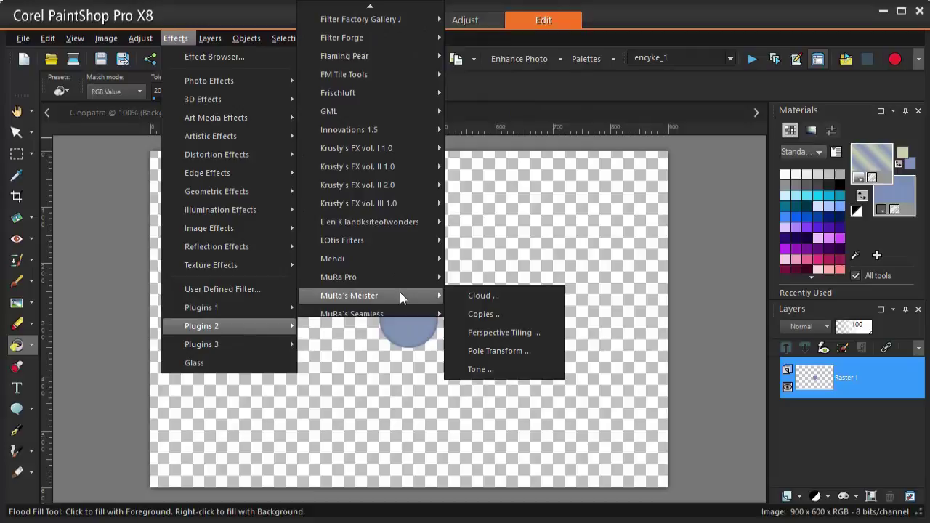
click(491, 313)
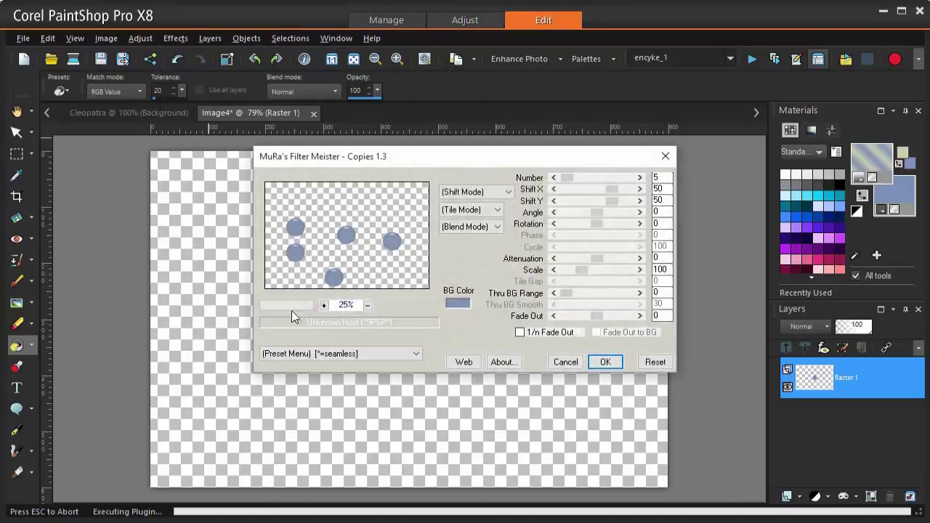
click(329, 356)
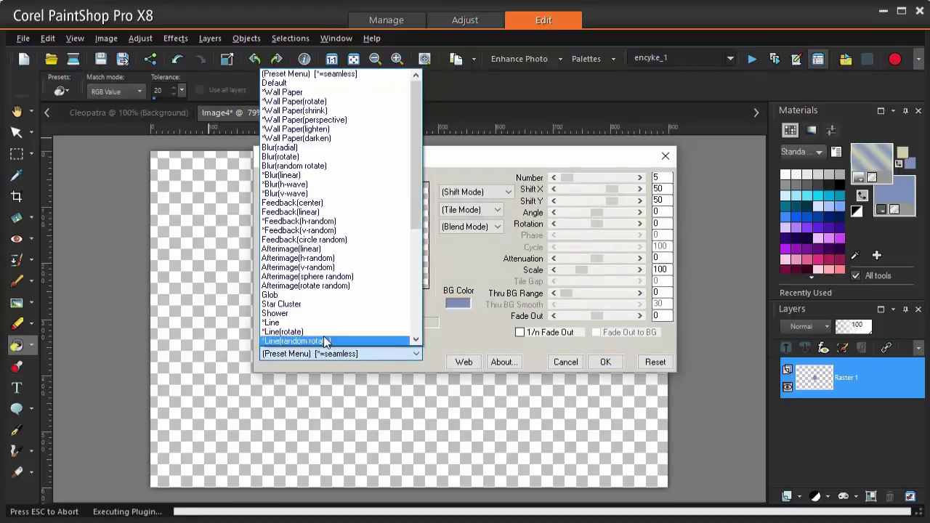
scroll(322, 315, down, 2)
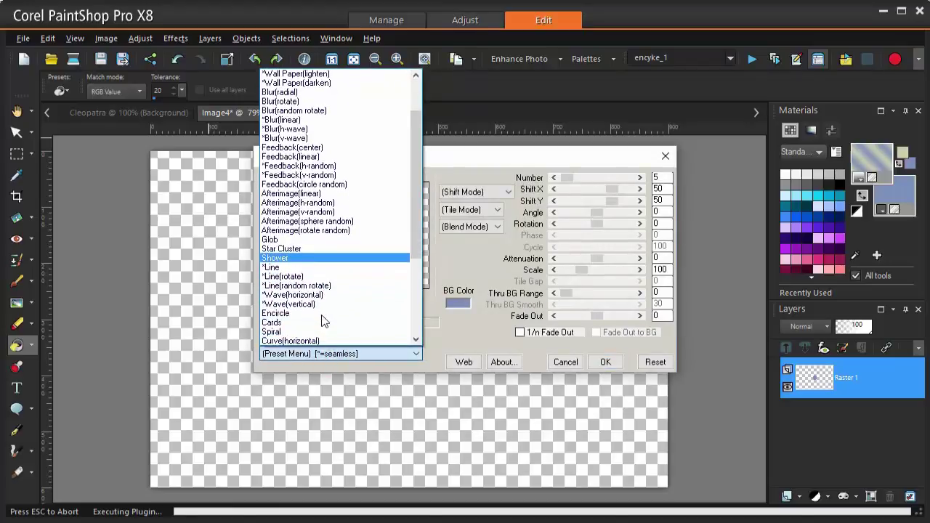
click(273, 333)
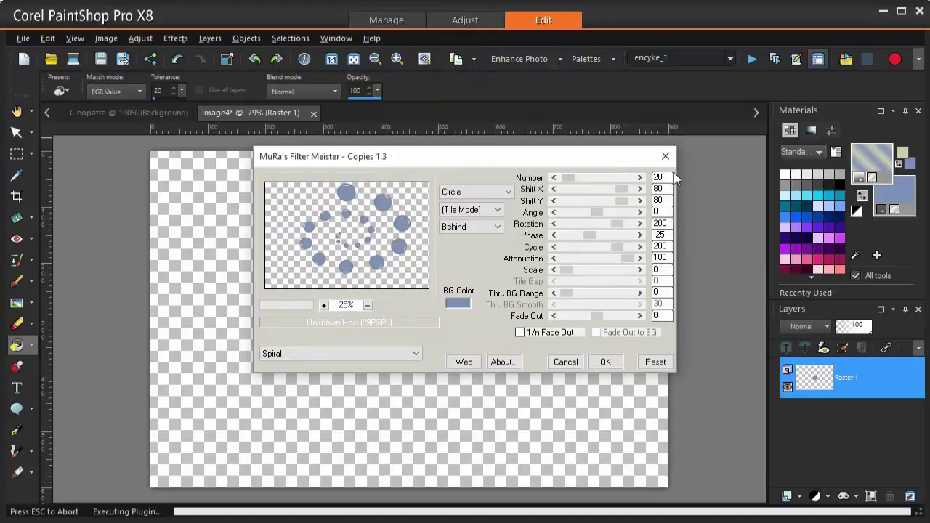
In the Copies filter, set the number of copies to 23, Shift X to 40 and Shift Y to 60.
click(639, 177)
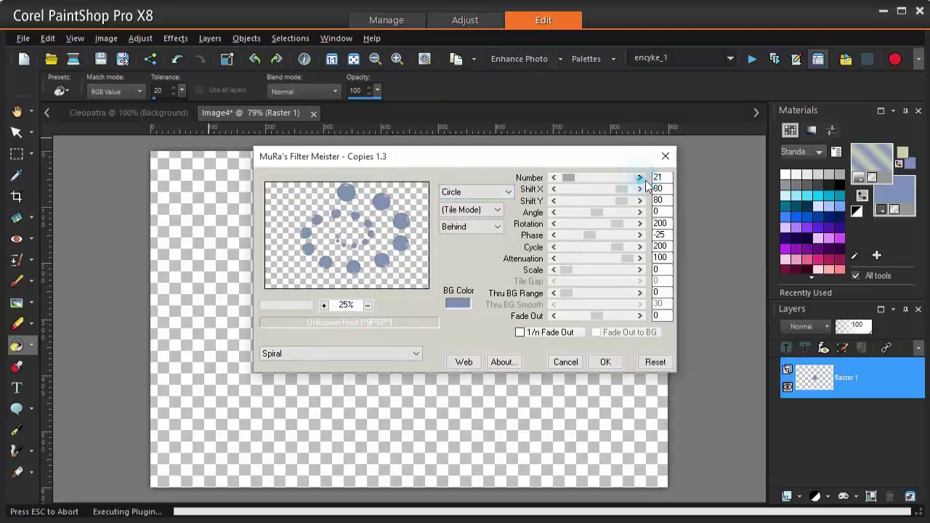
click(640, 177)
click(640, 177)
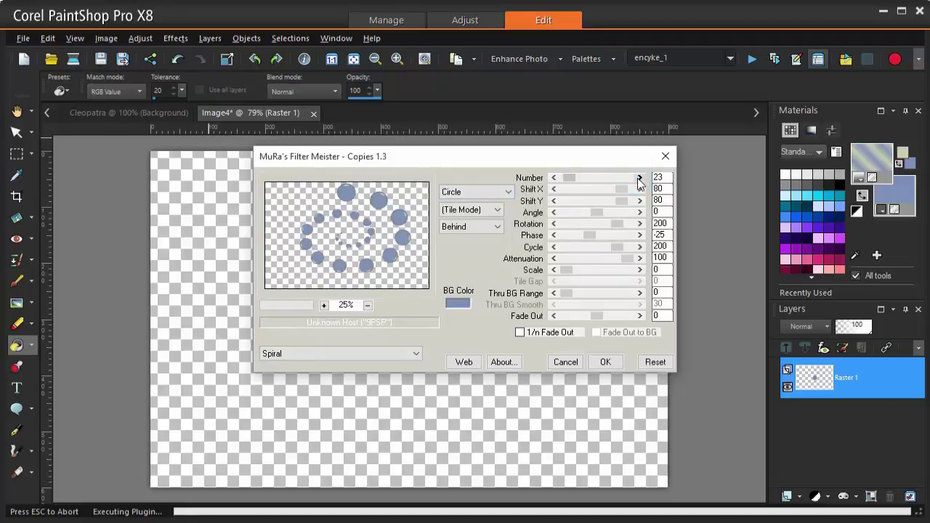
click(640, 189)
text(4)
click(644, 201)
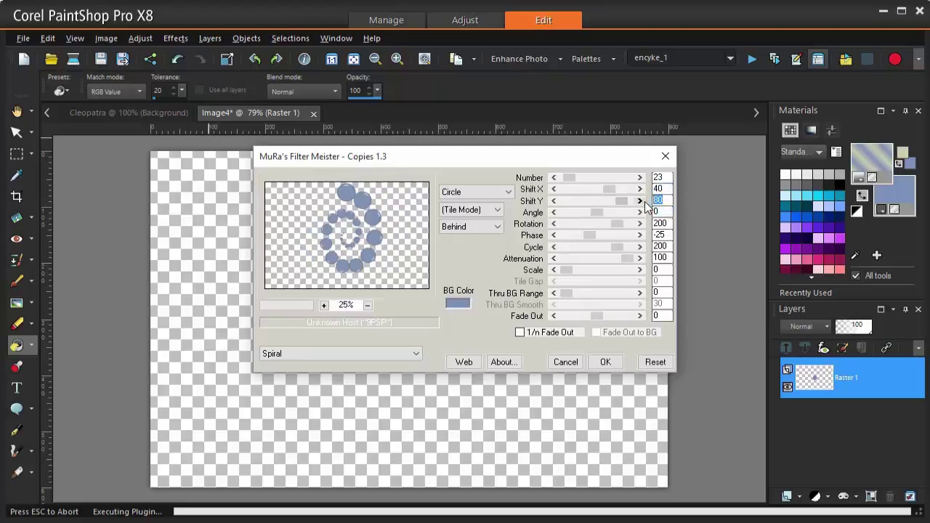
text(6)
Set the angle to -10, the rotation to 170 and the phase to 17, and apply the Copies filter to the glass ball.
click(663, 212)
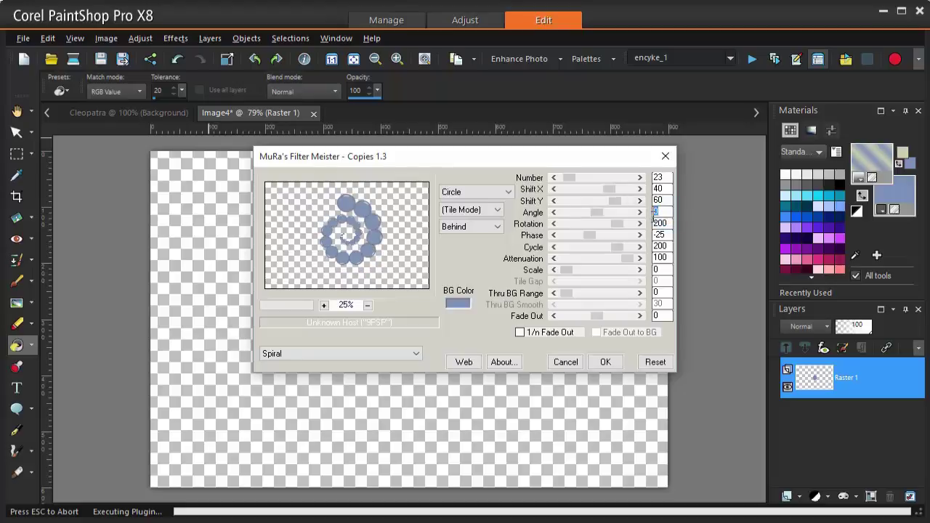
text(-10)
click(670, 225)
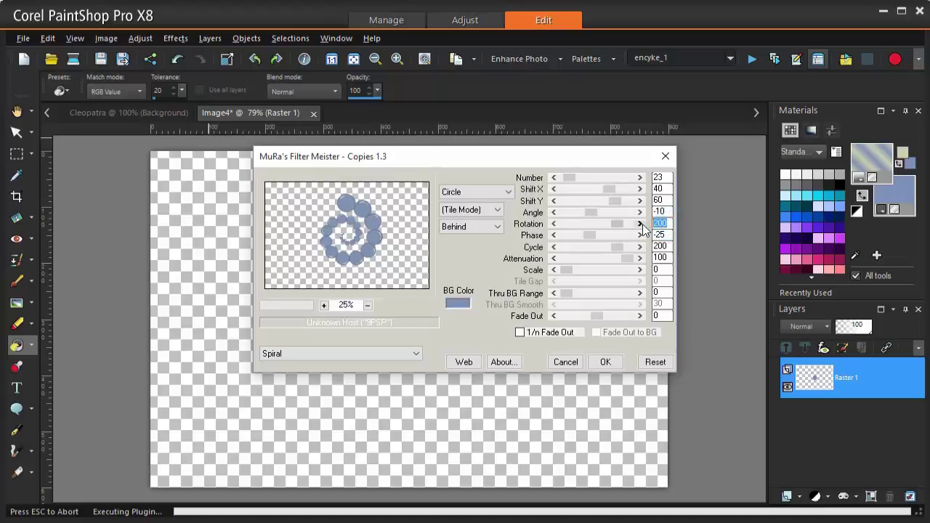
text(170)
key(Tab)
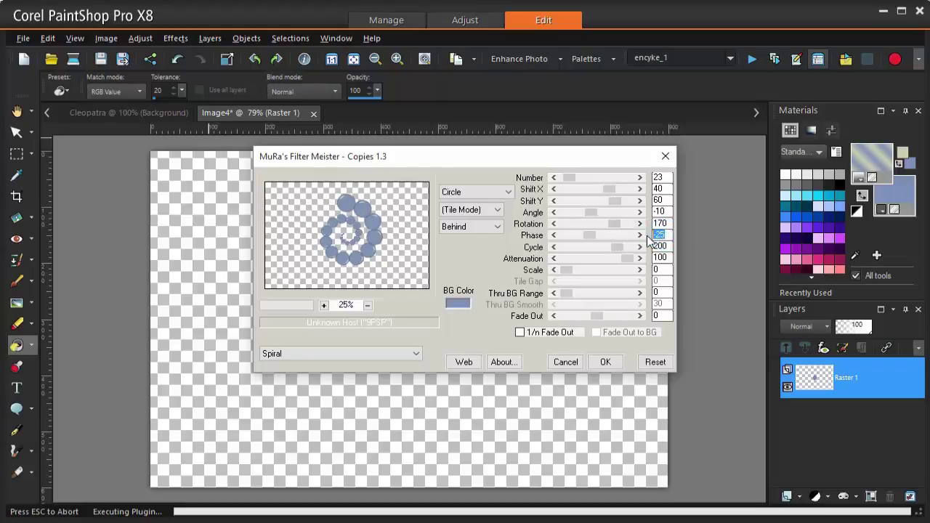
text(17)
click(666, 247)
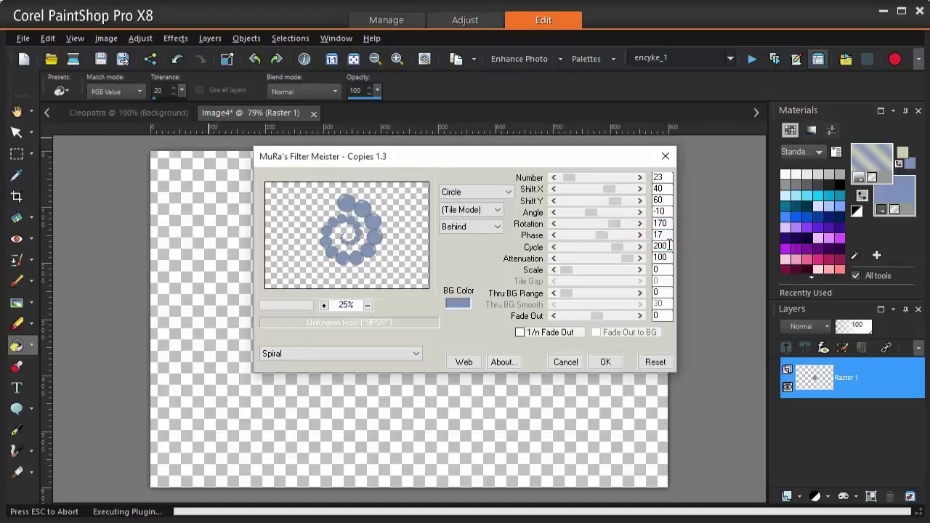
click(606, 361)
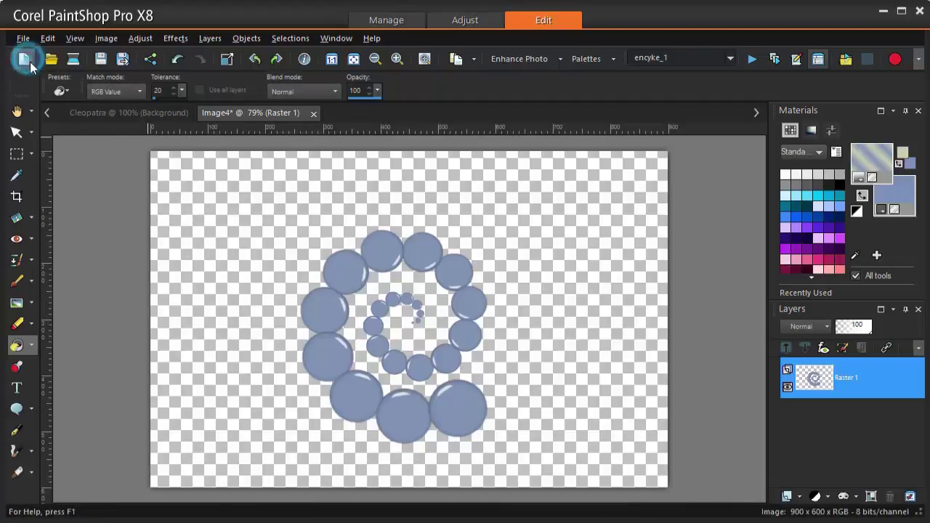
Create a new 900 × 600 pixel transparent raster image and flood-fill it with the foreground gradient.
key(ctrl+n)
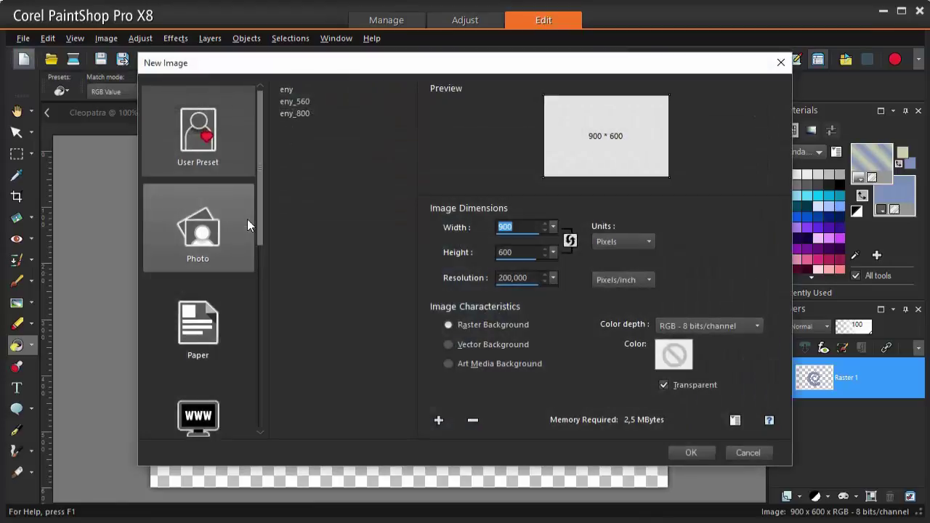
click(678, 451)
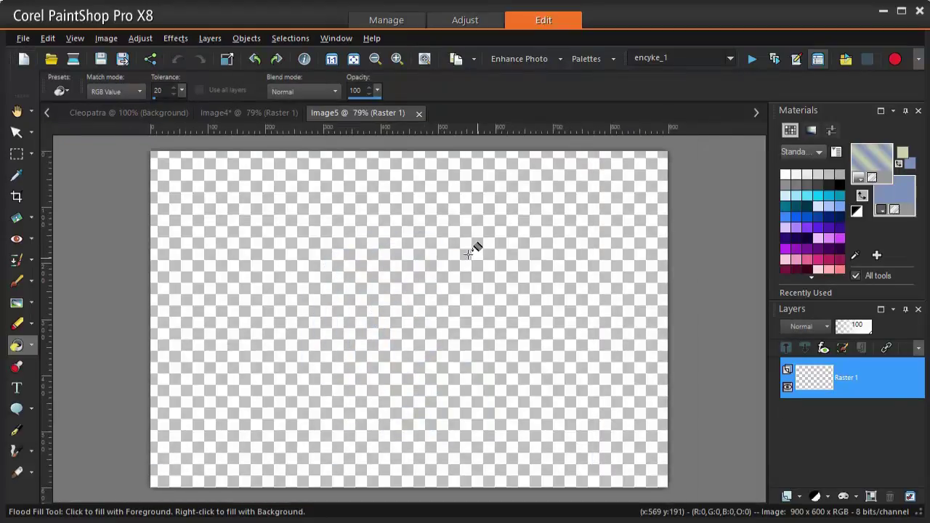
click(419, 240)
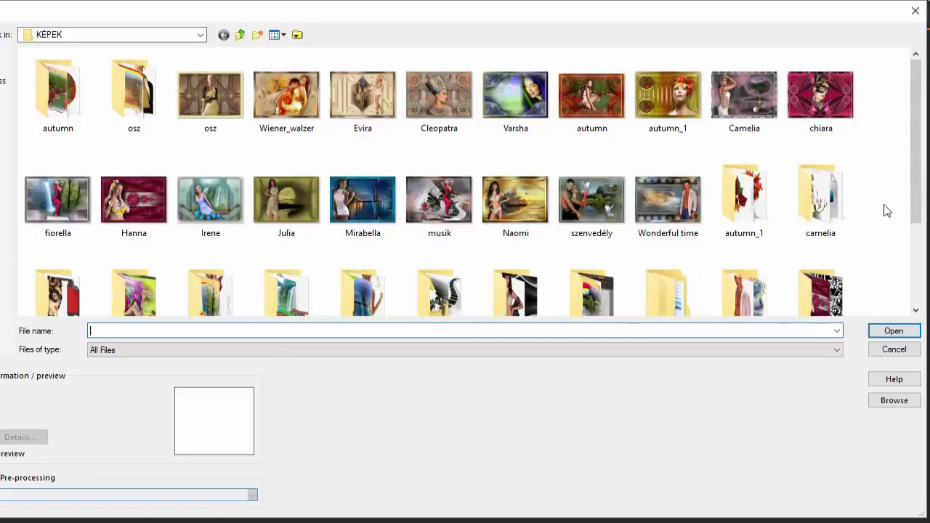
Open the image 04.09 from the Cleopatra folder.
scroll(887, 212, down, 2)
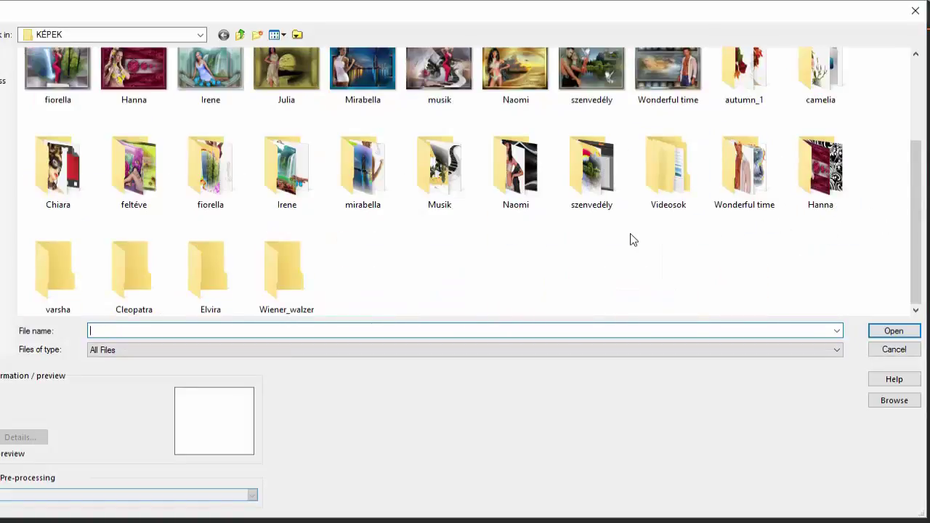
double_click(145, 275)
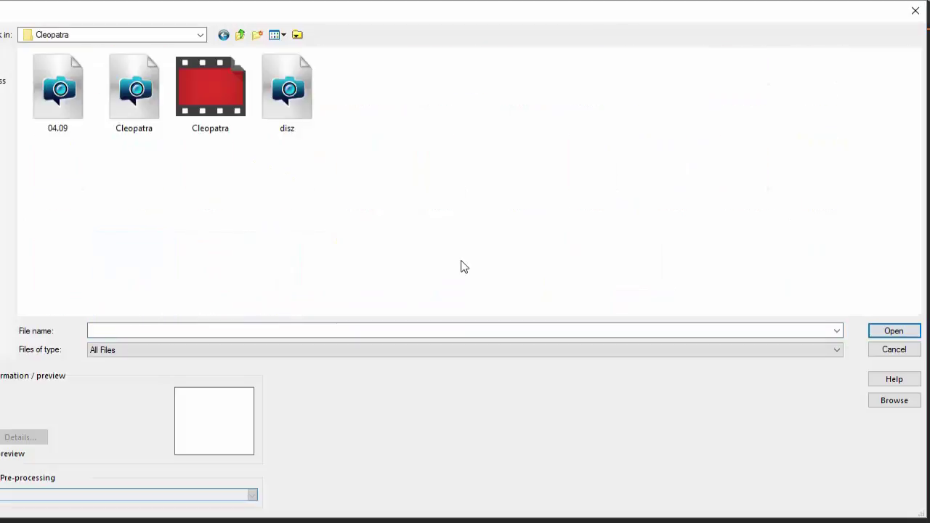
double_click(54, 128)
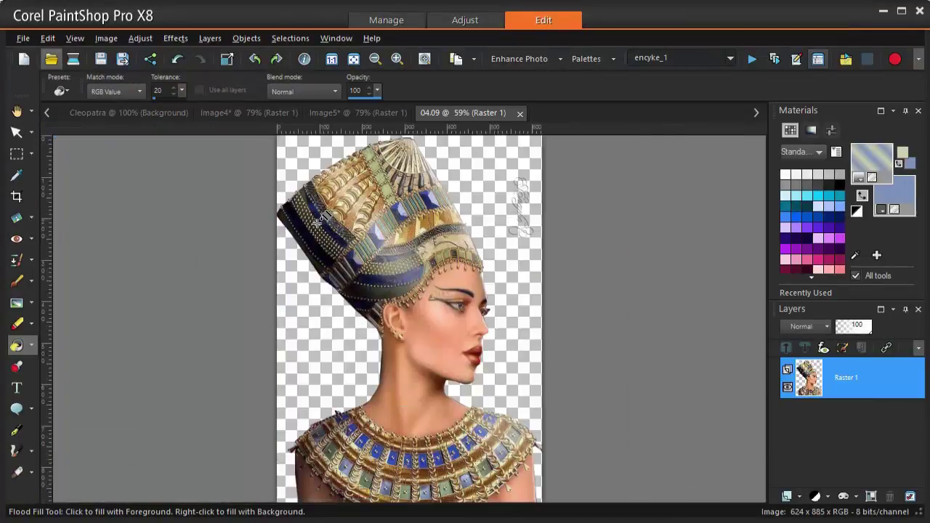
Erase the signature watermark in the transparent area beside the headdress of the portrait.
click(33, 324)
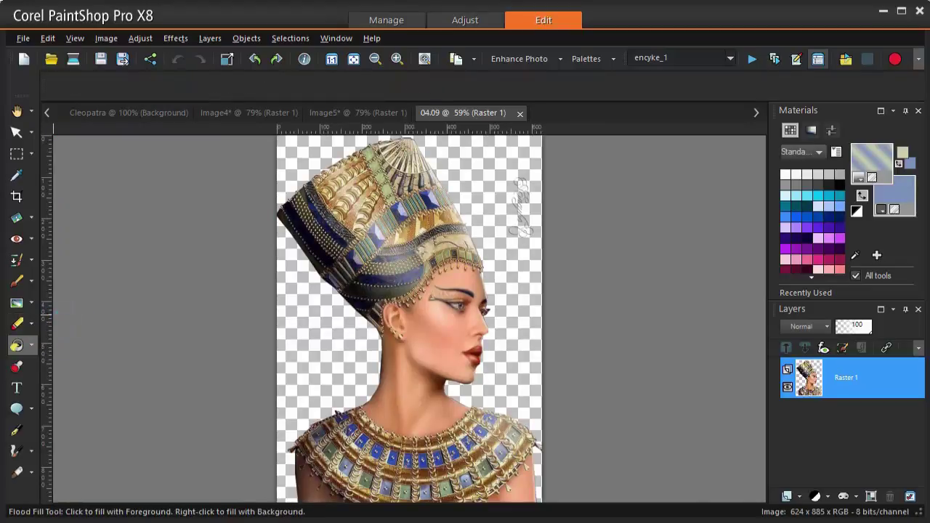
click(16, 325)
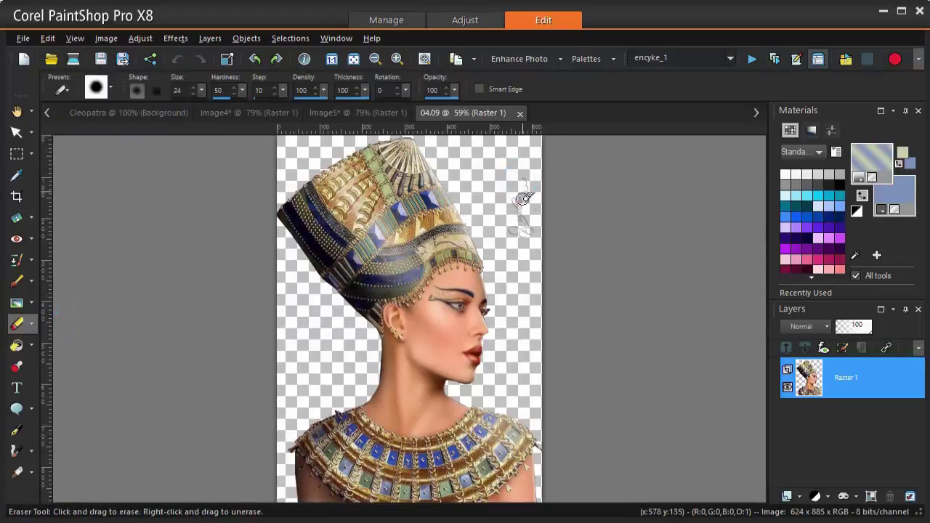
mouse_move(527, 196)
mouse_down()
mouse_move(525, 219)
mouse_move(526, 168)
mouse_move(534, 237)
mouse_up()
drag(524, 200, 519, 239)
Copy the portrait, paste it into a selection of the entire gradient image, and clear the selection.
click(16, 114)
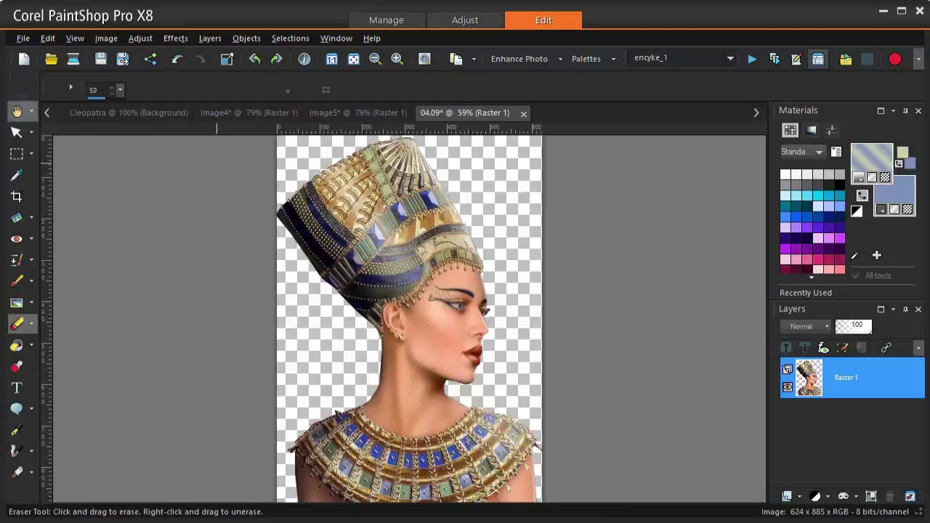
right_click(359, 206)
click(372, 233)
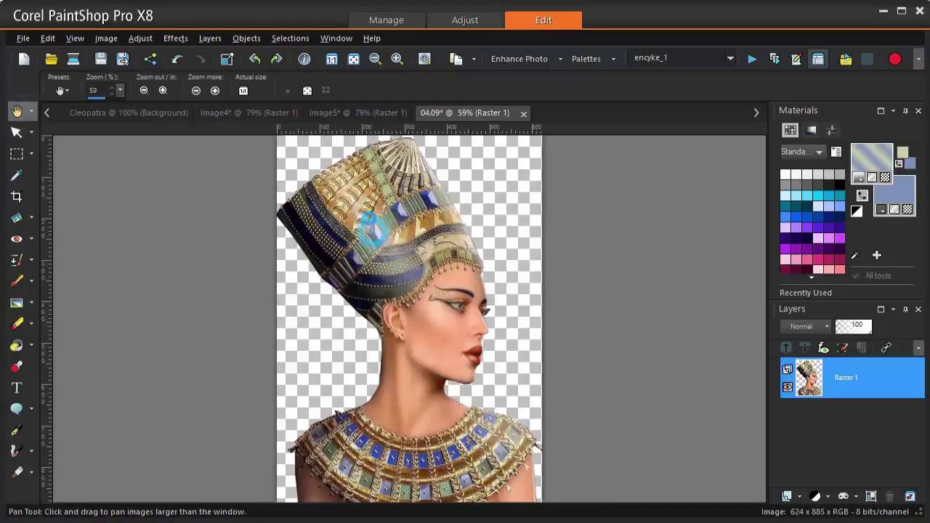
click(337, 112)
click(290, 37)
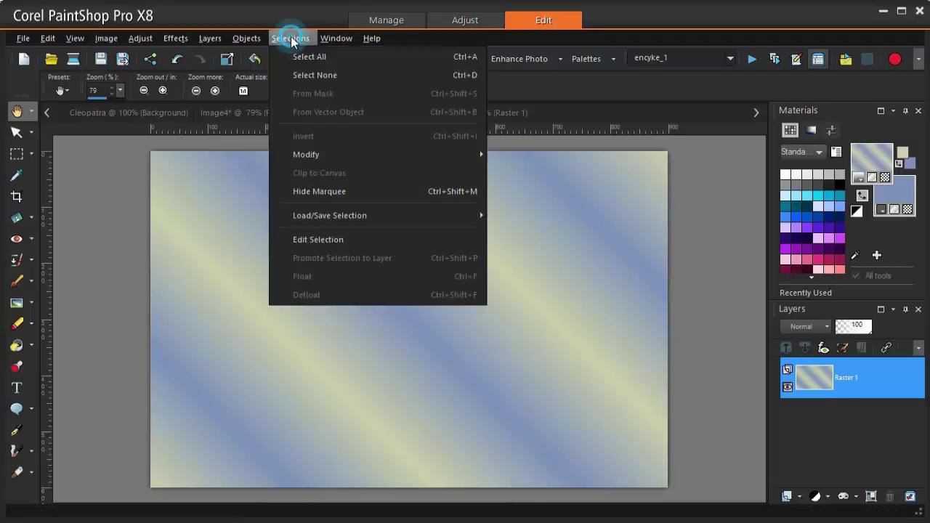
click(294, 58)
right_click(302, 180)
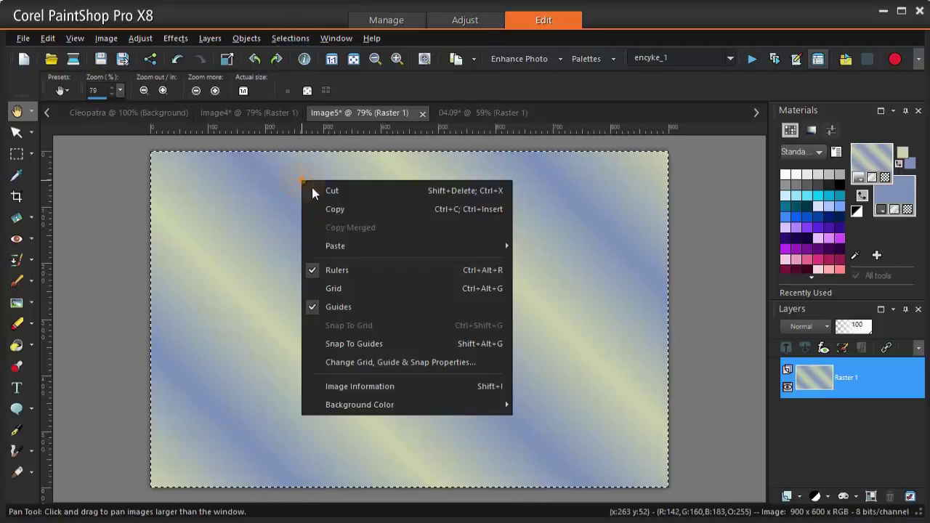
mouse_move(436, 246)
click(579, 339)
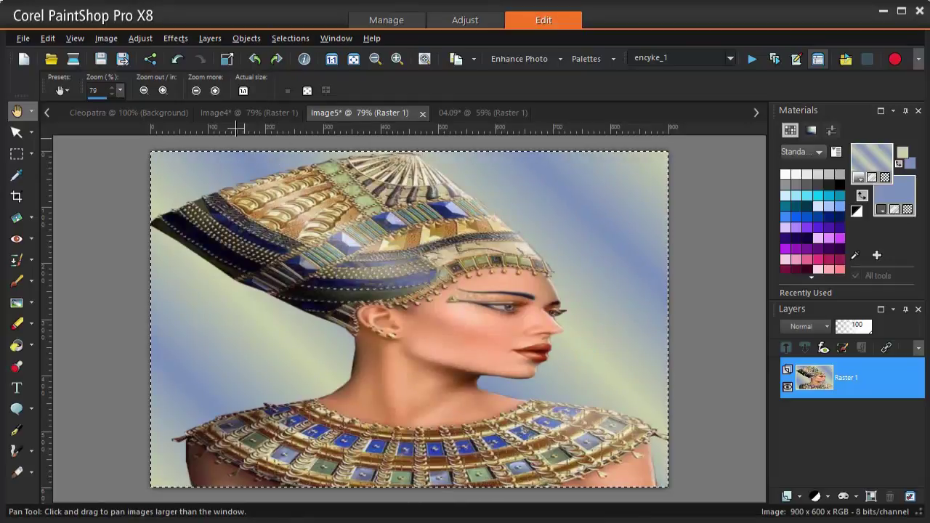
click(290, 38)
click(296, 73)
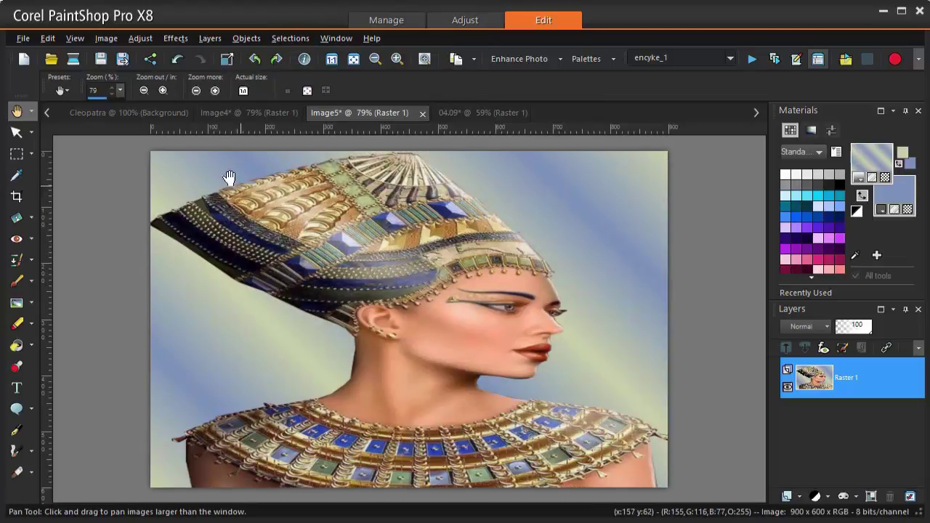
Apply the Seamless Tiling effect with the Default preset to the gradient image containing the portrait.
click(179, 37)
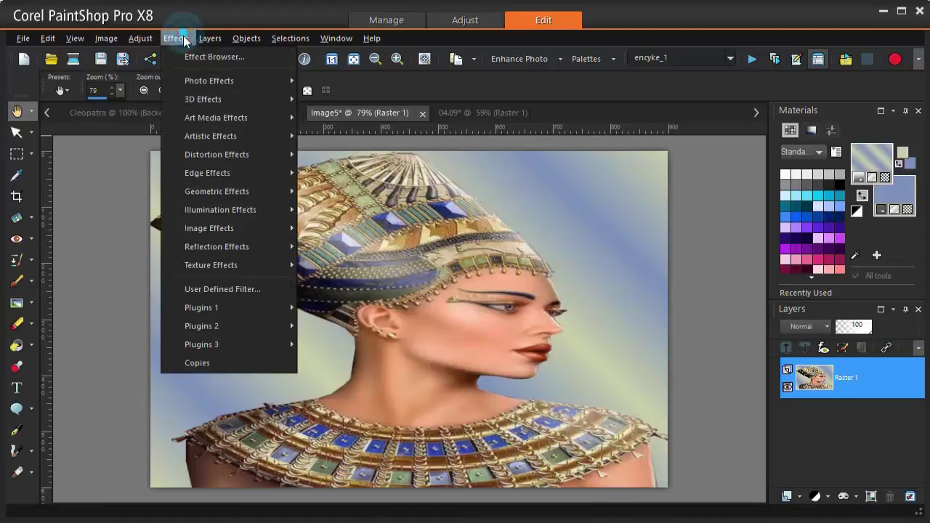
mouse_move(223, 211)
mouse_move(222, 229)
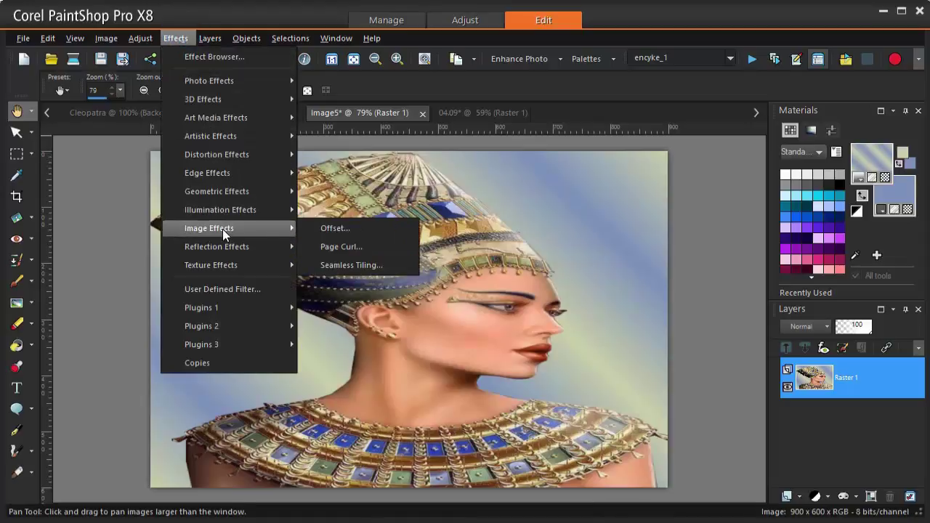
click(351, 267)
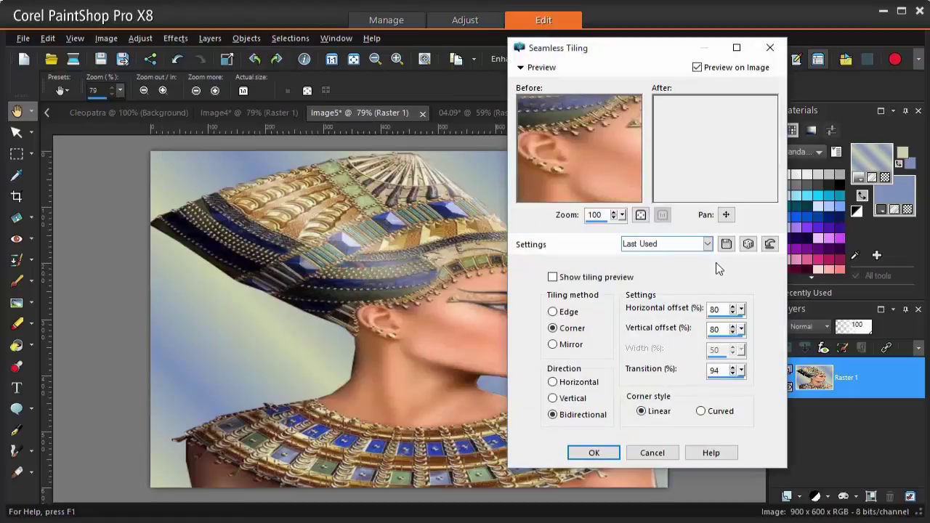
click(708, 244)
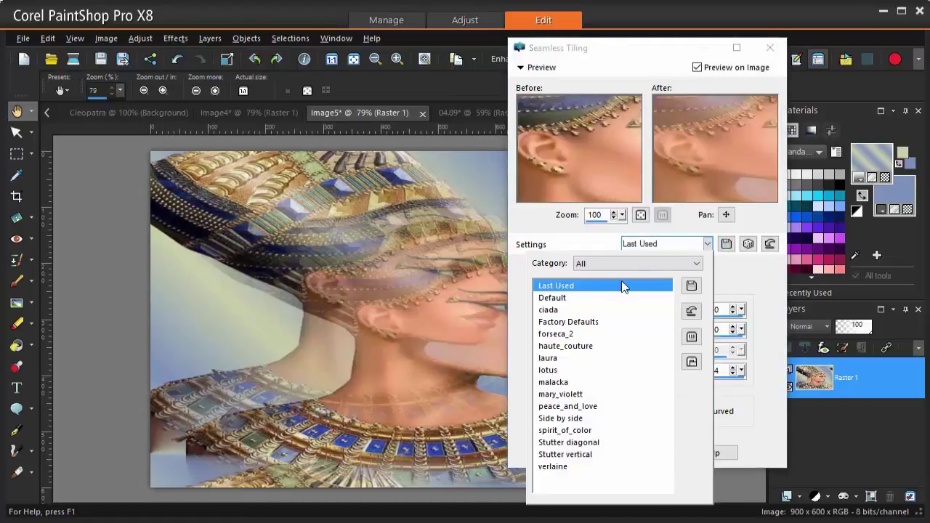
click(597, 298)
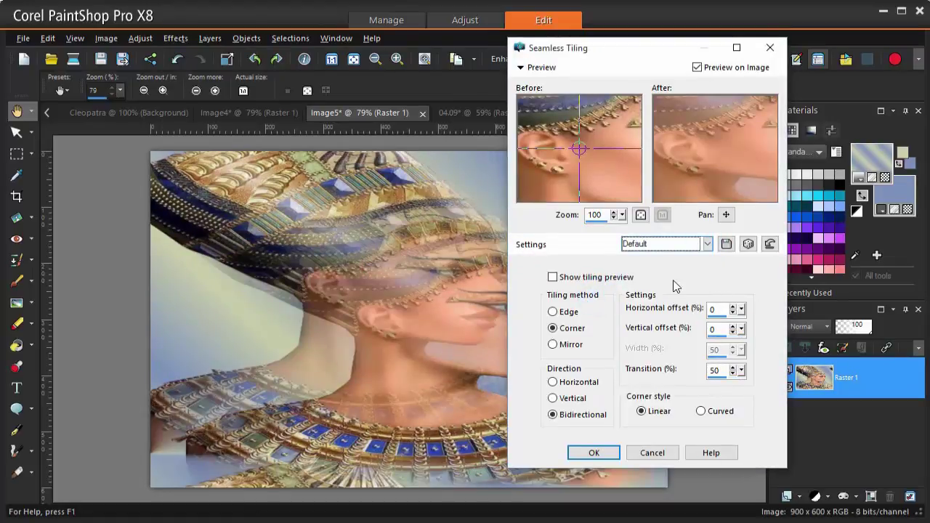
click(594, 454)
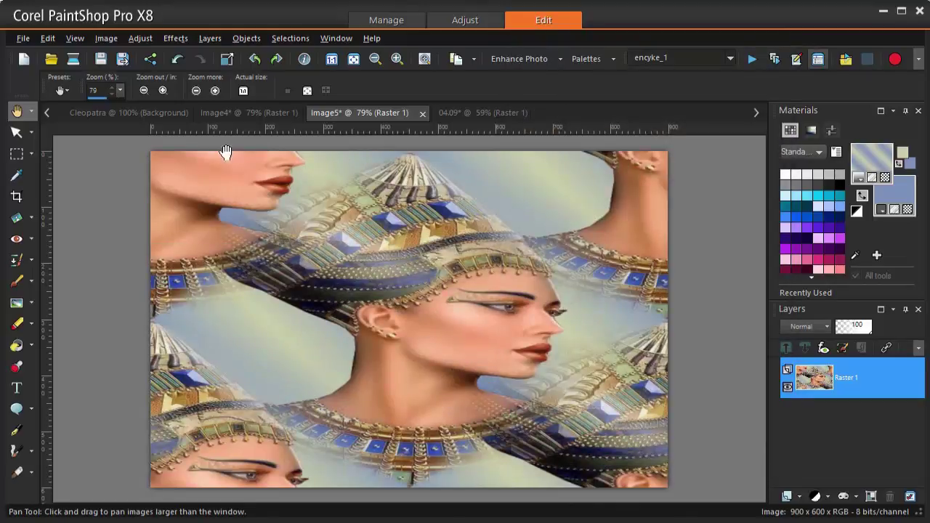
Start a Radial Blur on the tiled portrait image with the Zoom blur type and a strength of 62%.
click(144, 39)
mouse_move(210, 266)
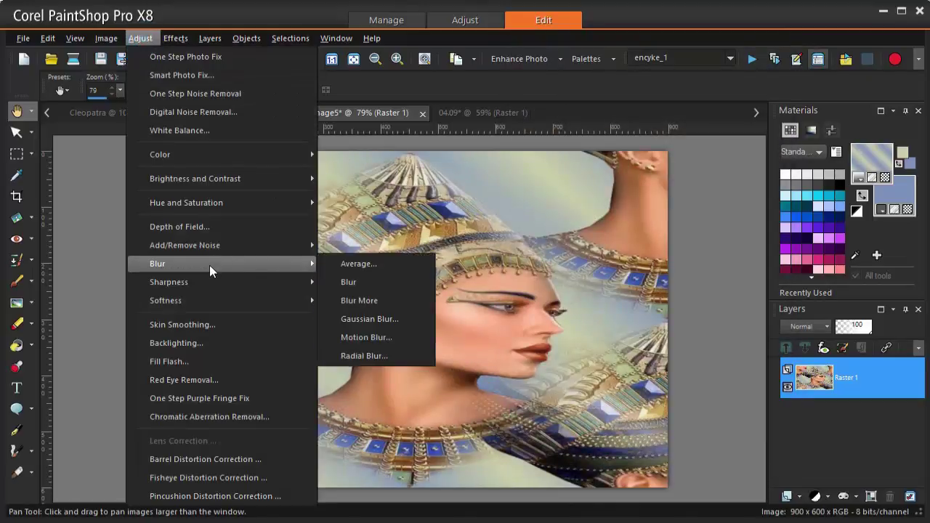
click(384, 358)
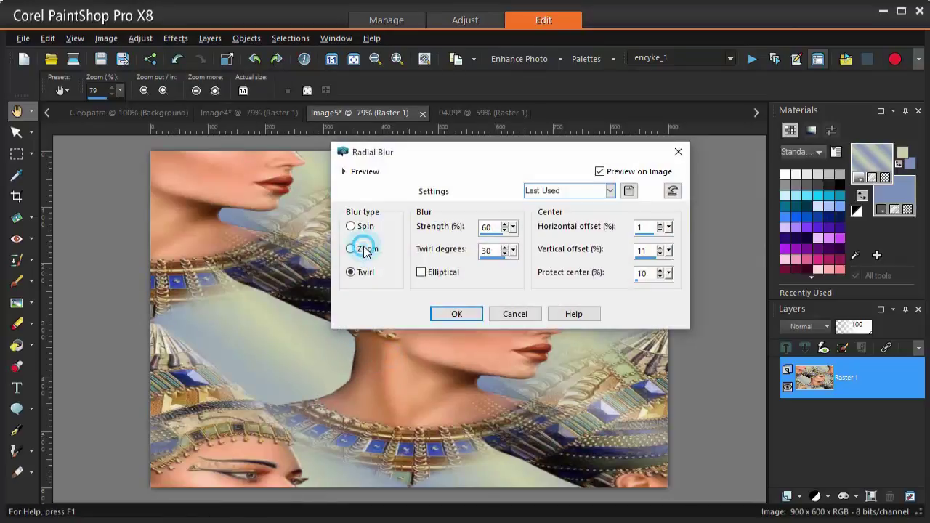
click(351, 248)
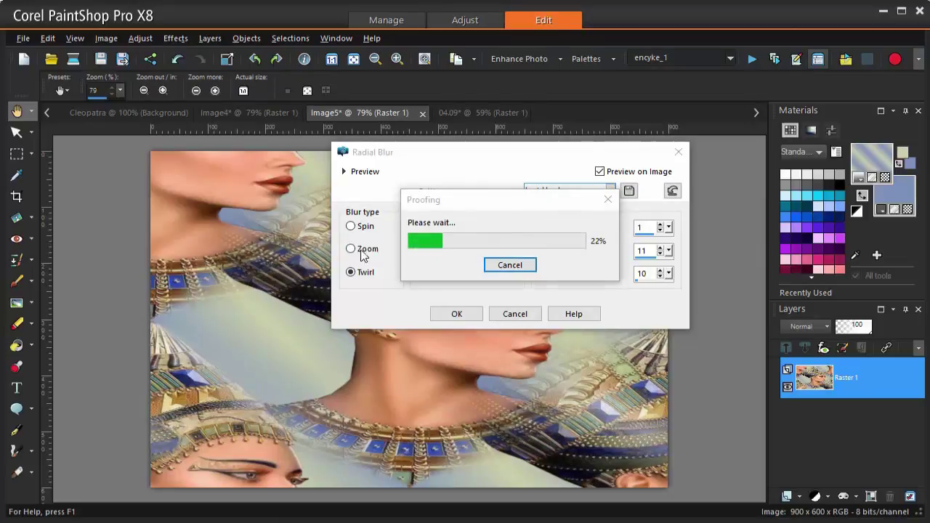
click(502, 265)
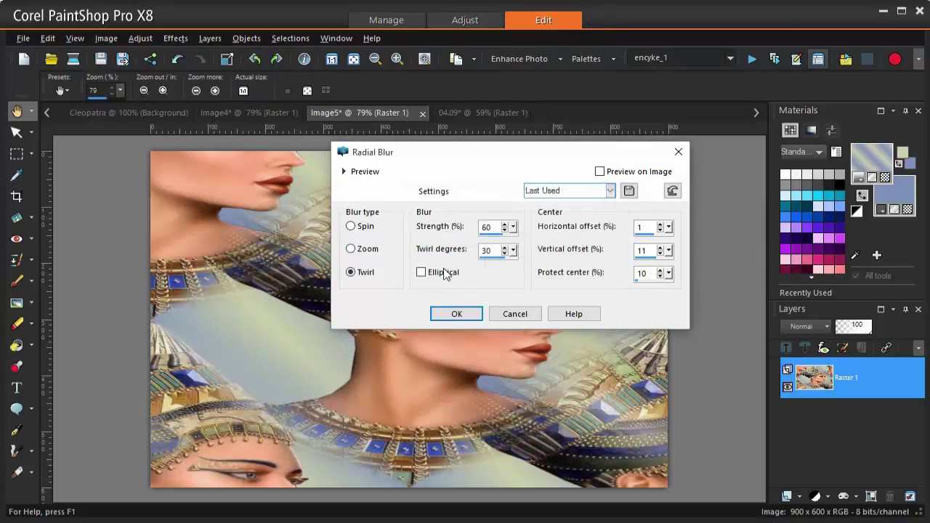
click(351, 248)
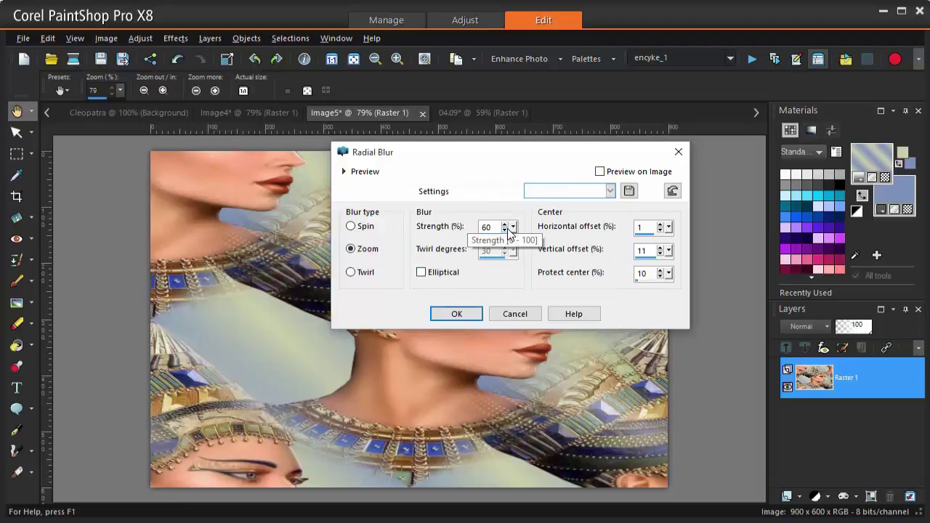
click(507, 225)
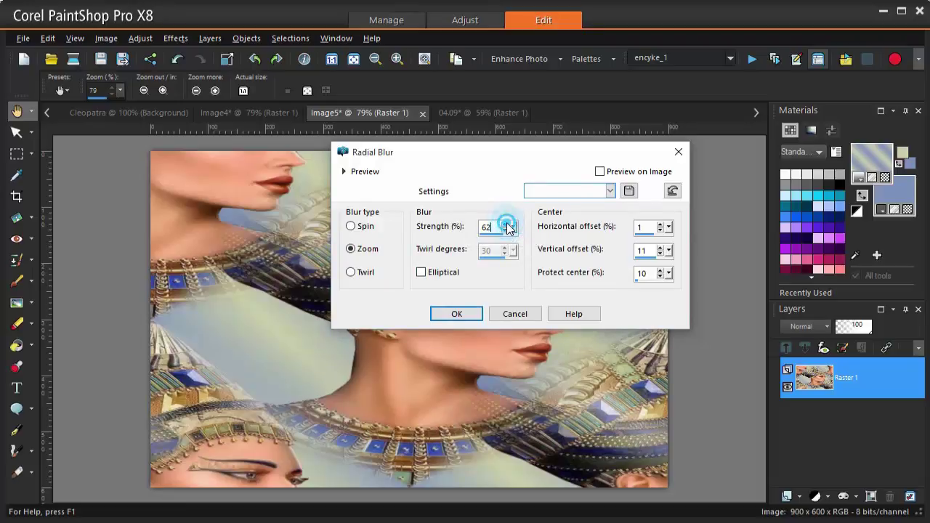
click(506, 226)
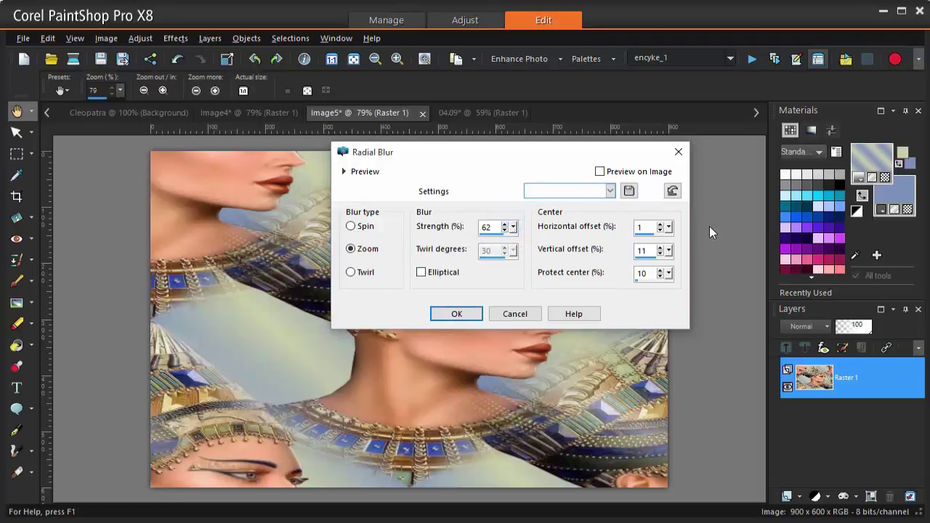
Set the blur center to horizontal offset -17, vertical offset 15 and protect center 0%, and apply the Radial Blur.
drag(647, 226, 630, 231)
double_click(647, 275)
click(600, 173)
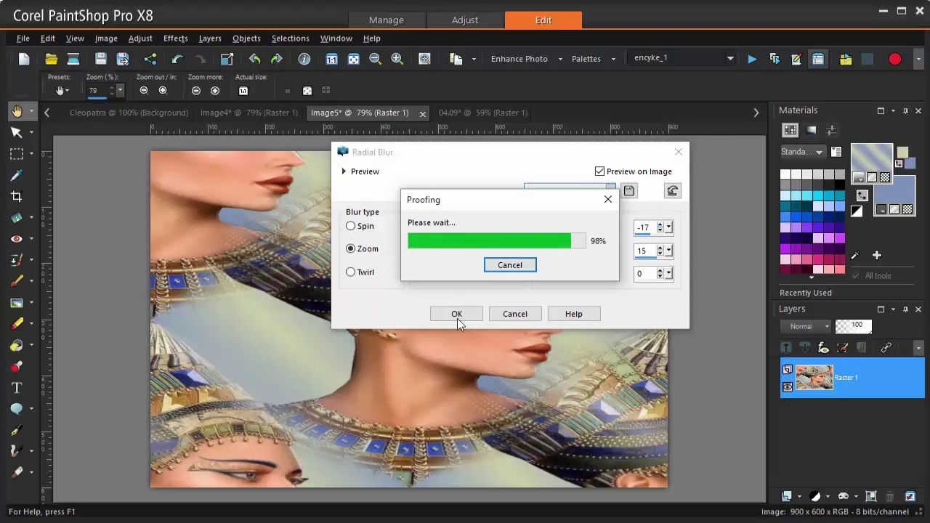
click(456, 317)
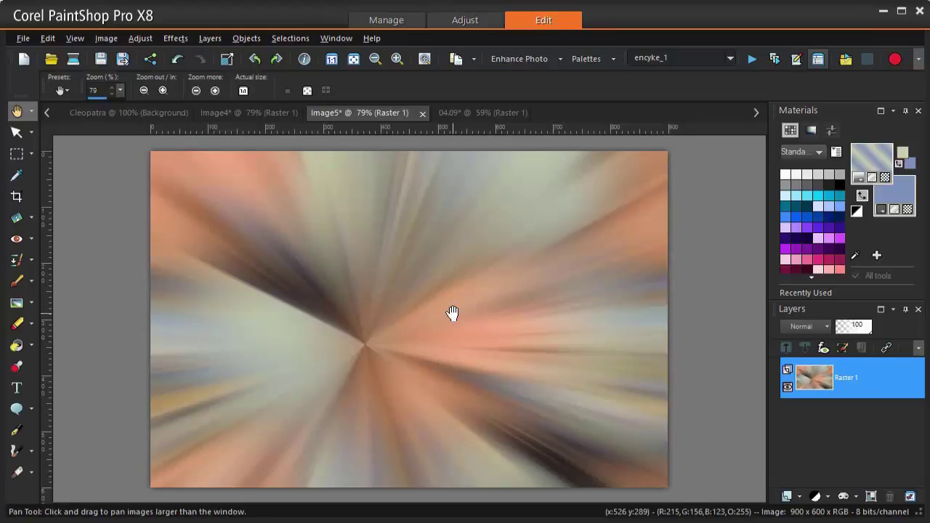
Apply the Mehdi Sorting Tiles plugin effect with block range 150-300, block 250 and the Plus pattern.
click(174, 39)
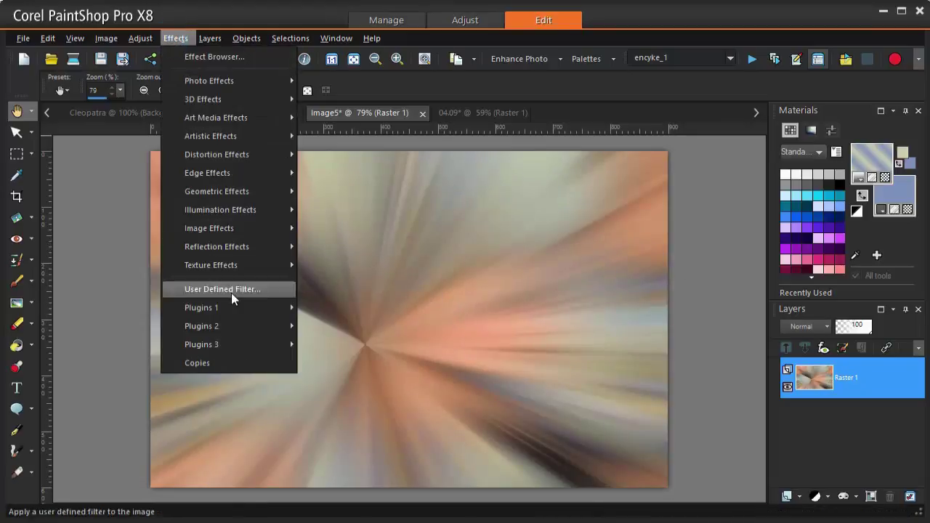
mouse_move(239, 321)
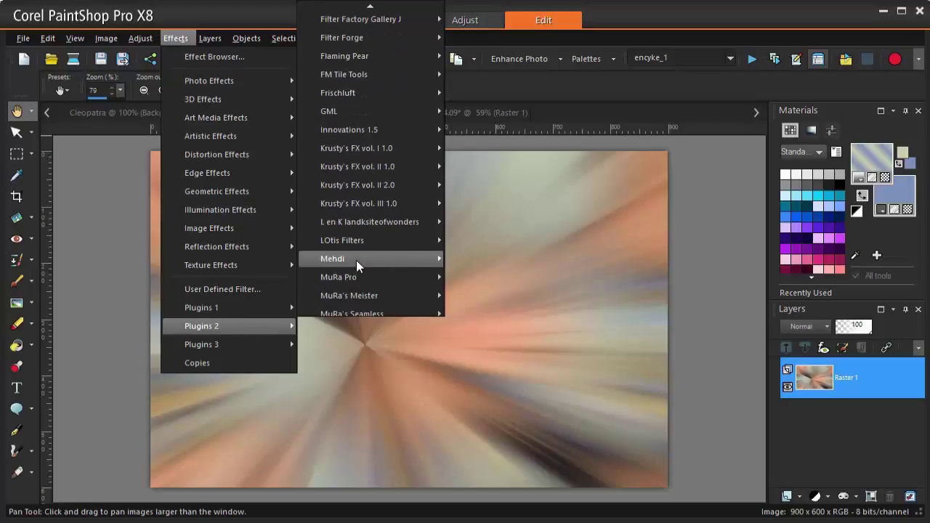
mouse_move(356, 260)
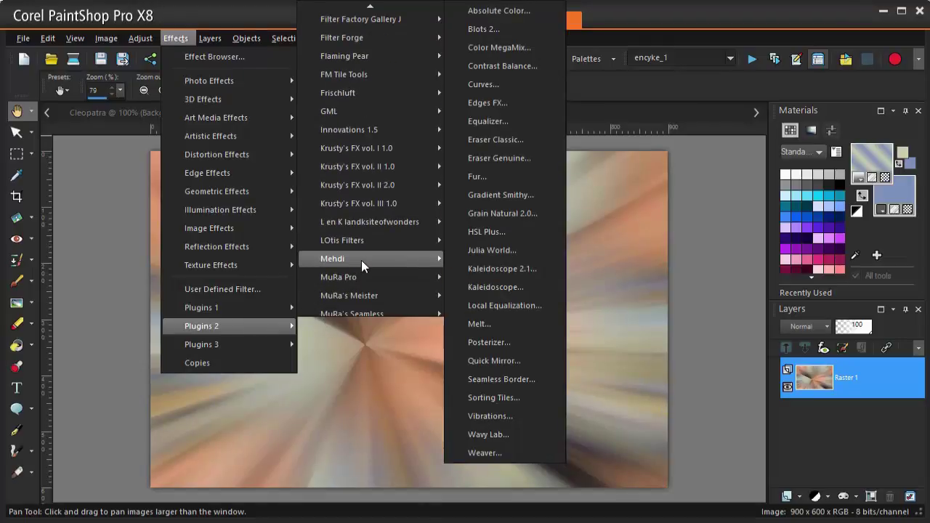
click(503, 398)
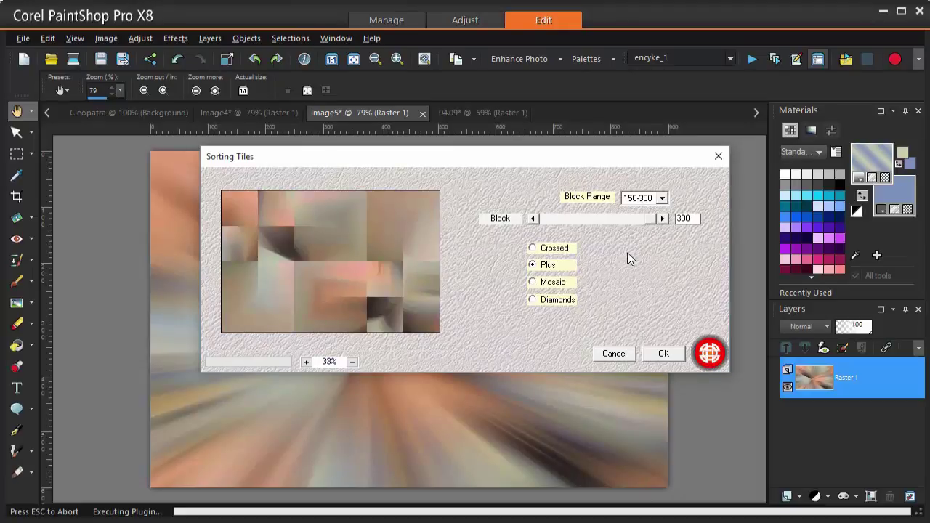
double_click(684, 218)
text(250)
click(552, 267)
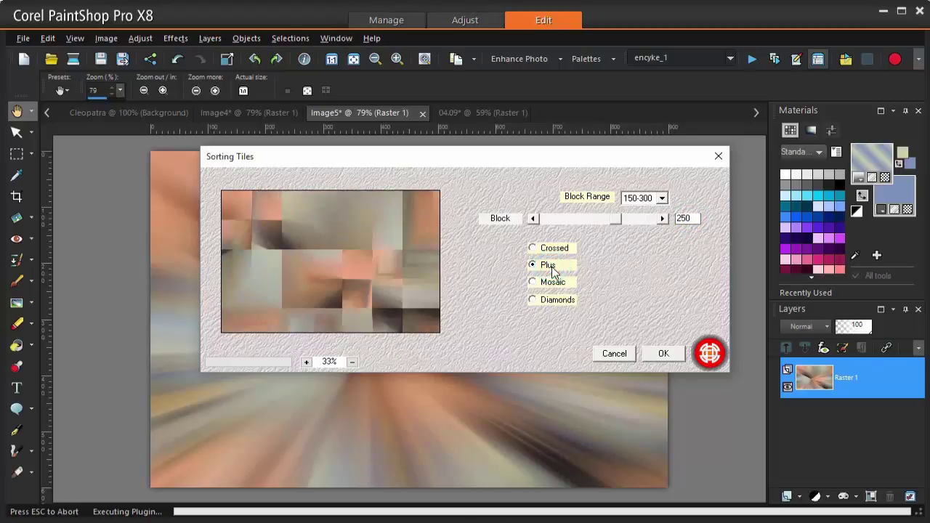
click(663, 357)
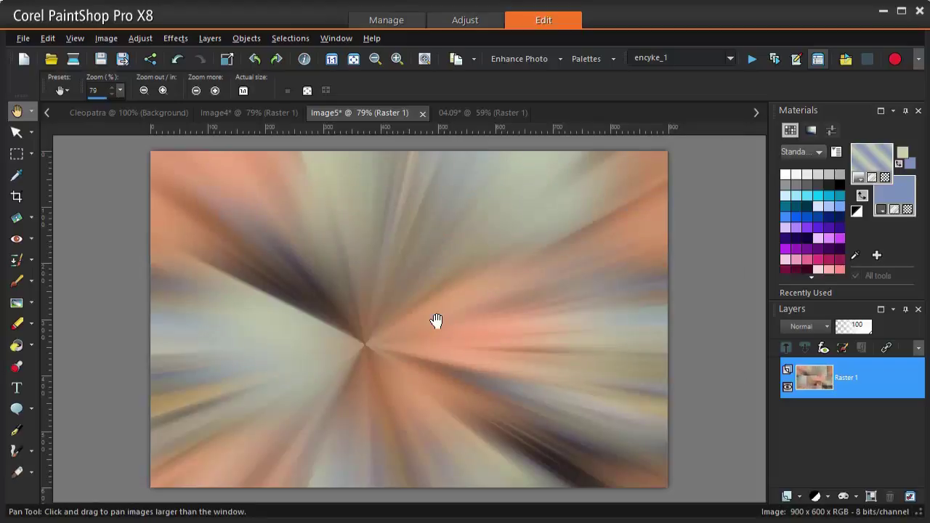
Duplicate the tiled layer and mirror the copy horizontally.
right_click(822, 376)
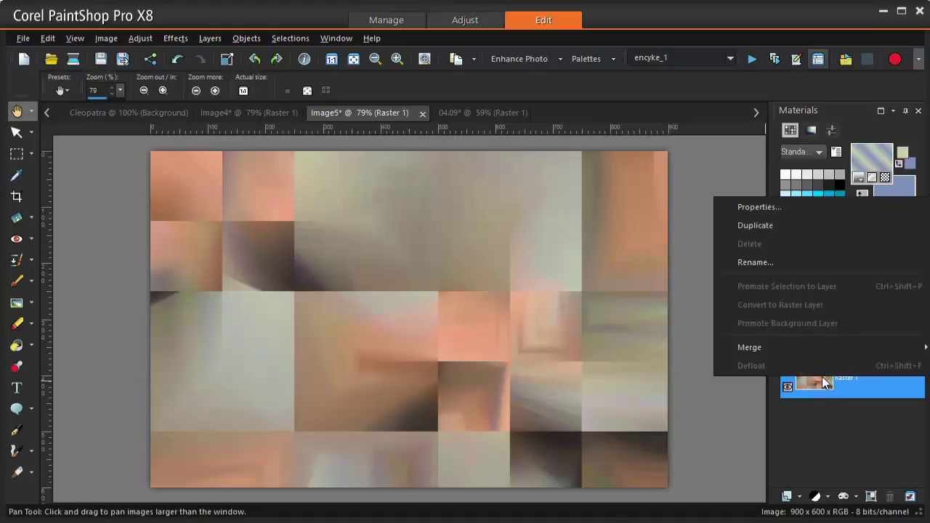
click(772, 226)
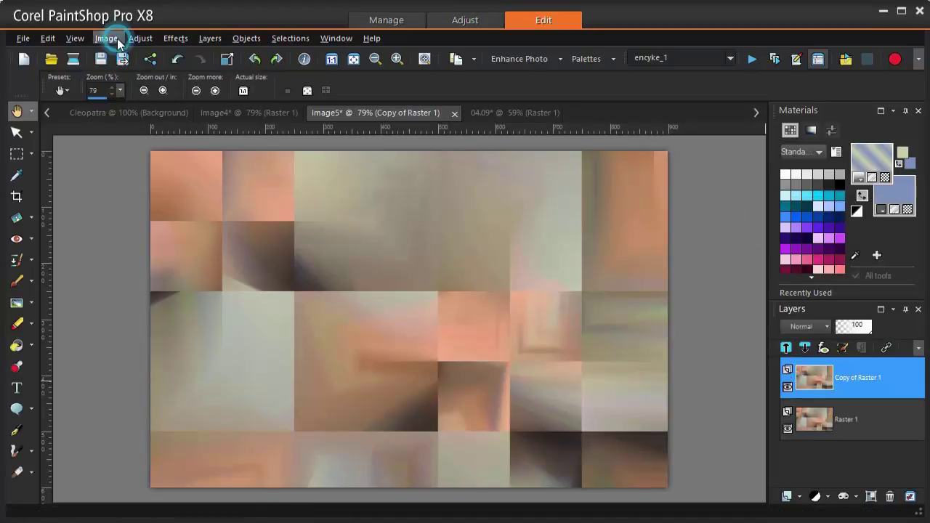
click(117, 38)
click(152, 252)
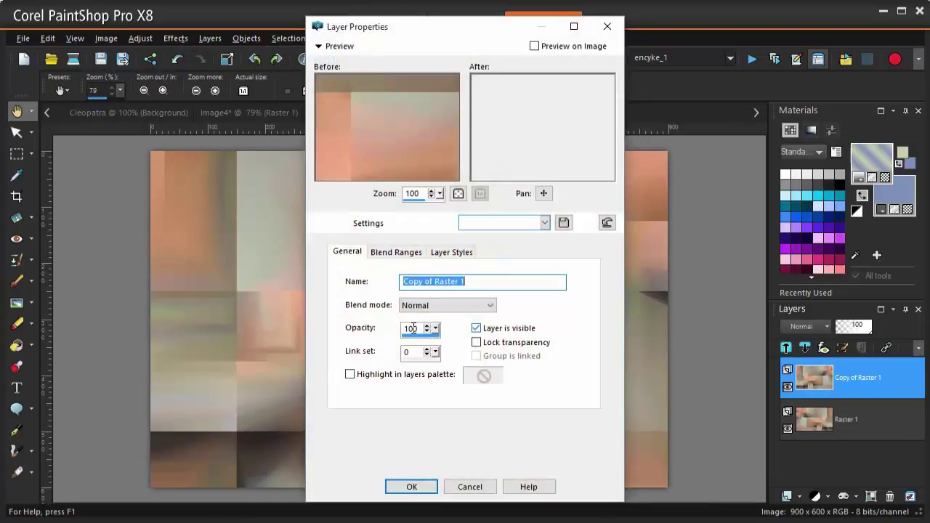
Set the mirrored copy's opacity to 50 and merge it down onto Raster 1.
drag(422, 329, 396, 332)
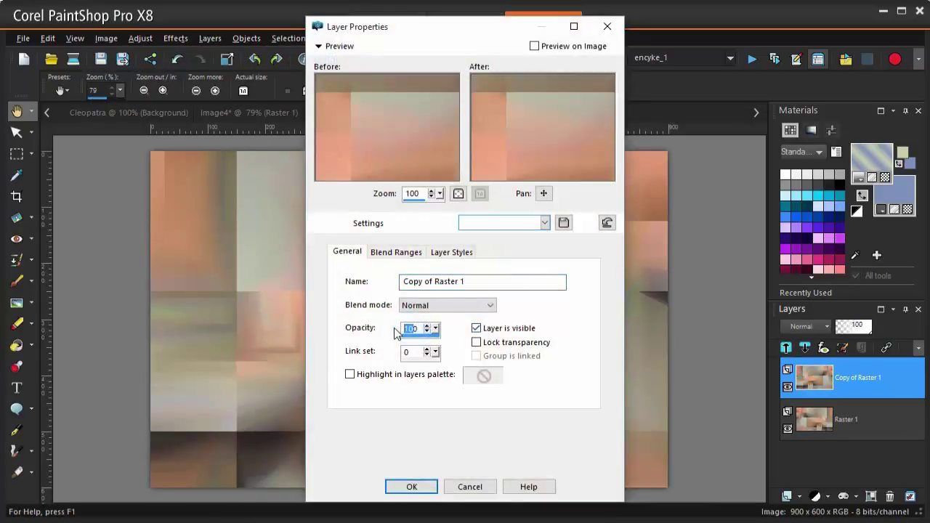
text(50)
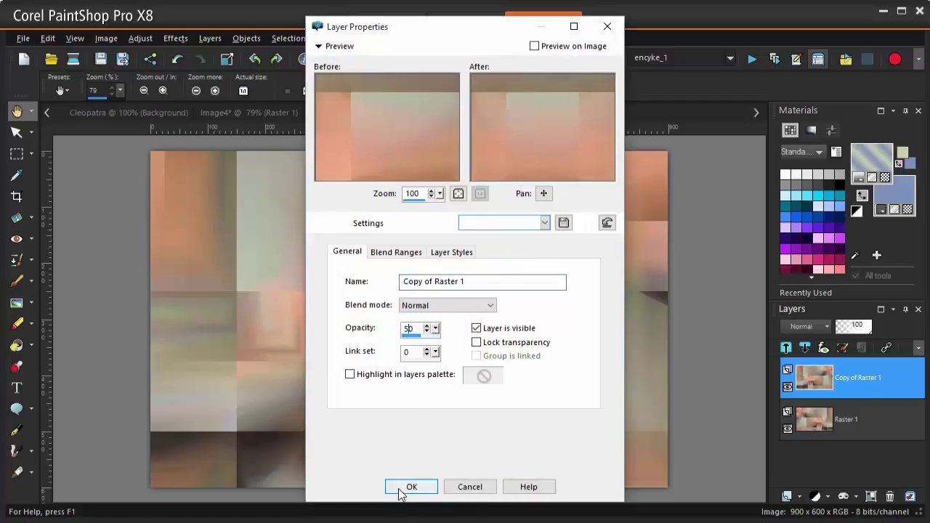
click(409, 485)
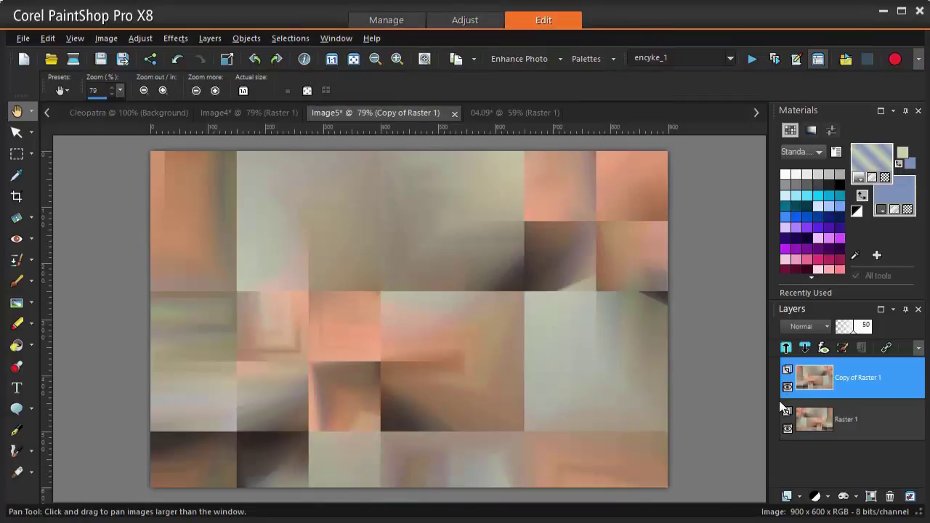
key(ctrl+m)
right_click(808, 380)
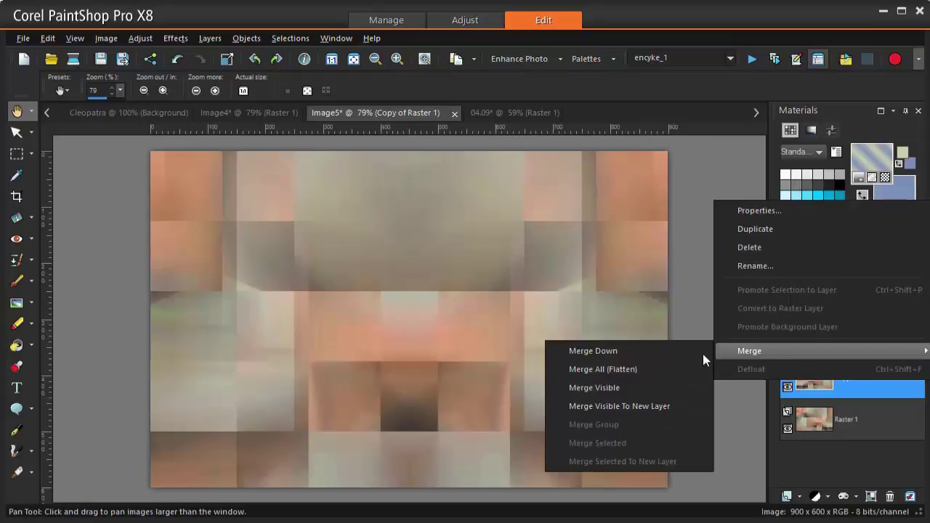
click(682, 357)
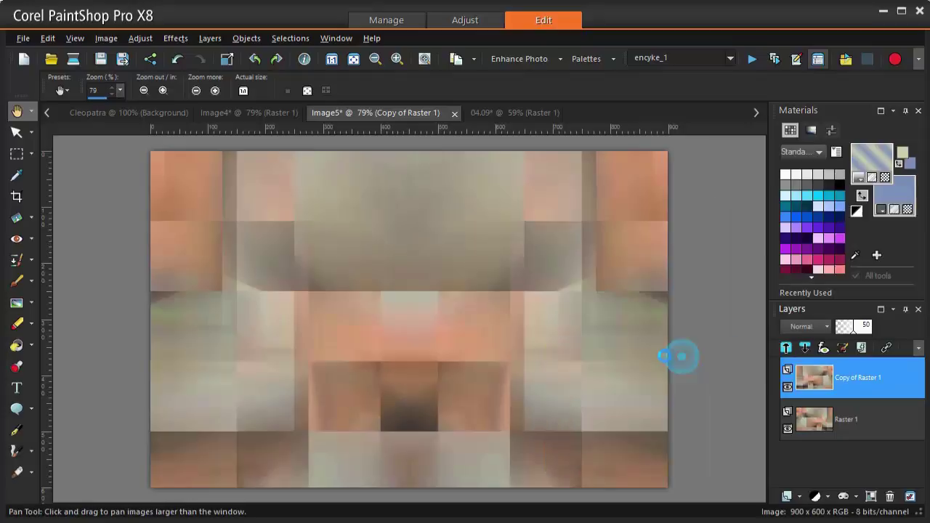
Apply the User Defined Filter with its Last Used settings to the merged layer.
click(176, 39)
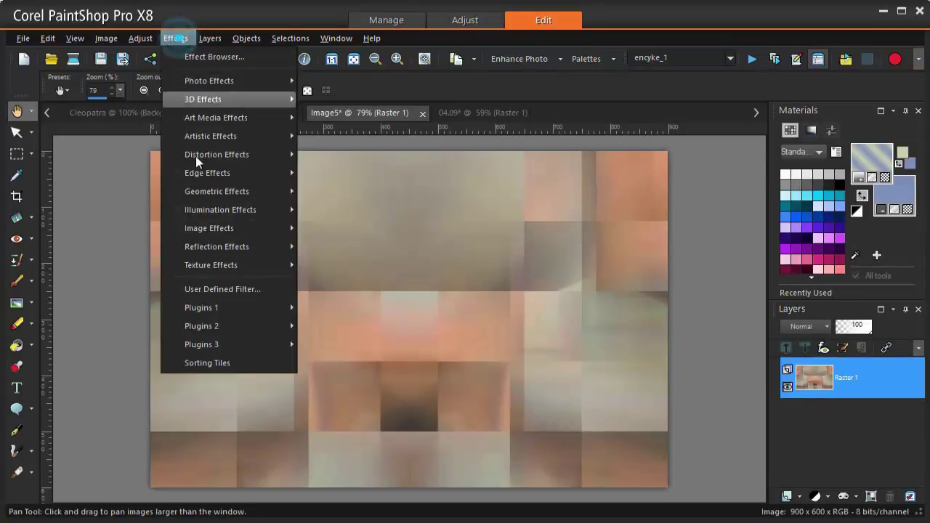
click(231, 288)
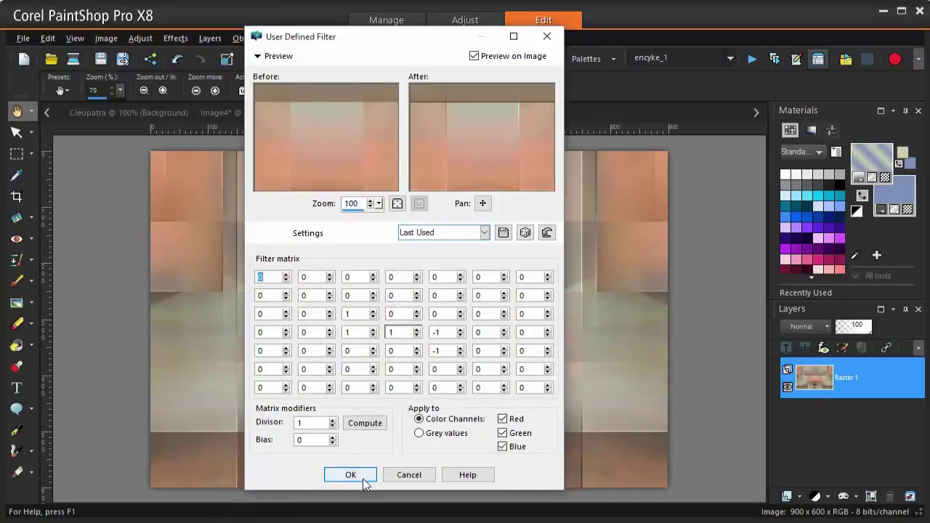
click(356, 476)
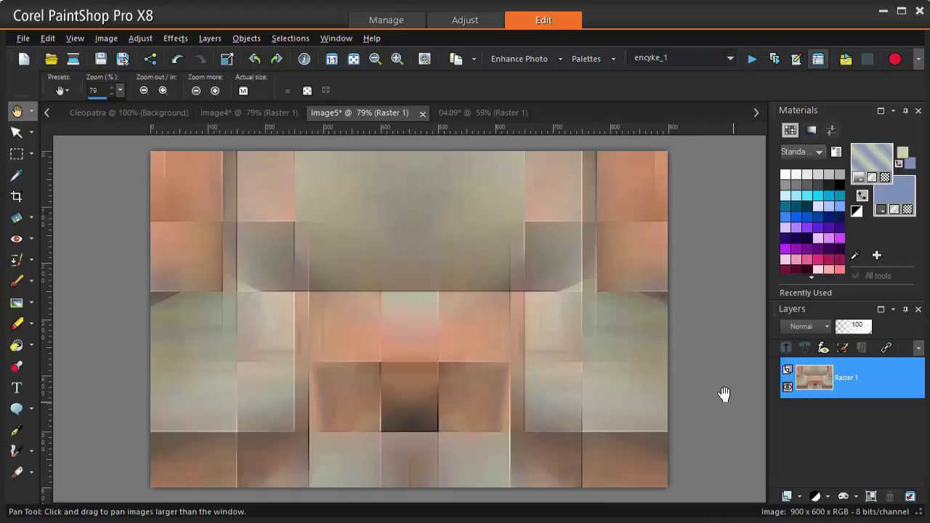
Draw a triangle selection about 200 × 240 pixels, starting at the middle of the image's upper edge and extending down to the right.
click(31, 154)
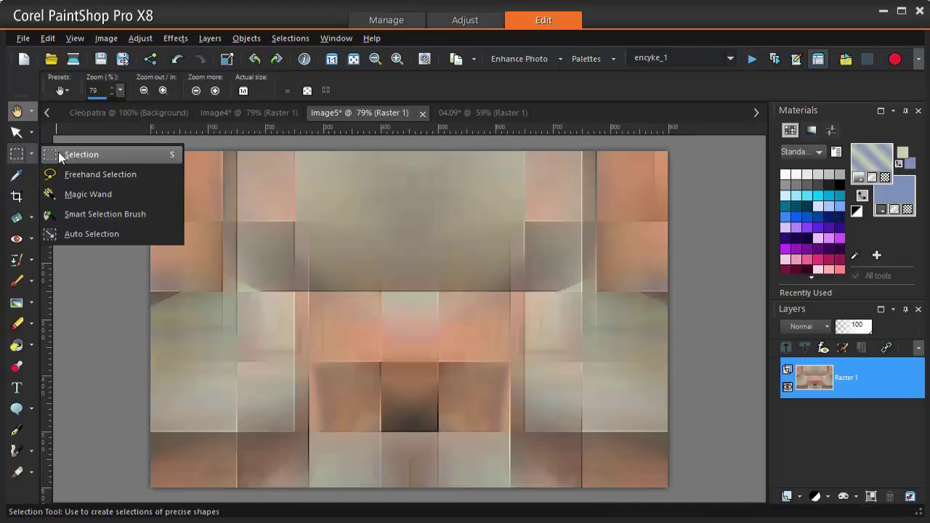
click(58, 152)
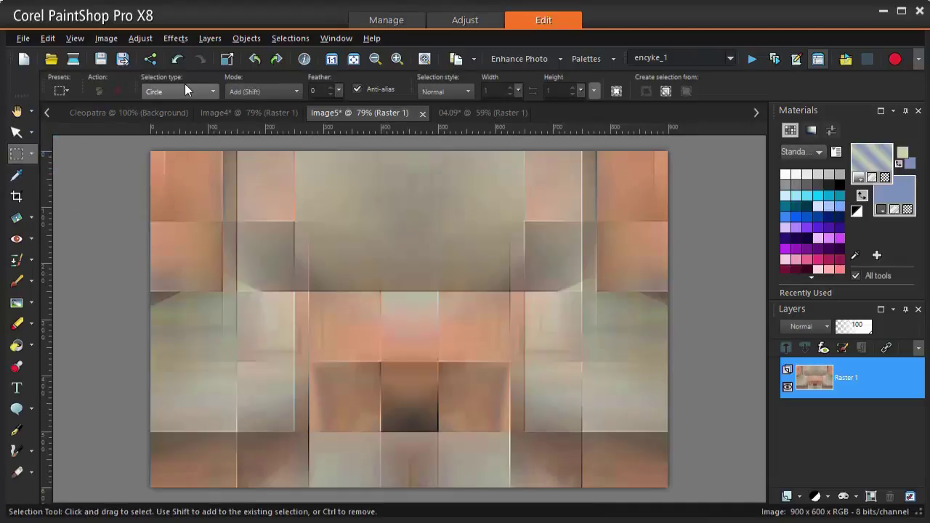
click(186, 91)
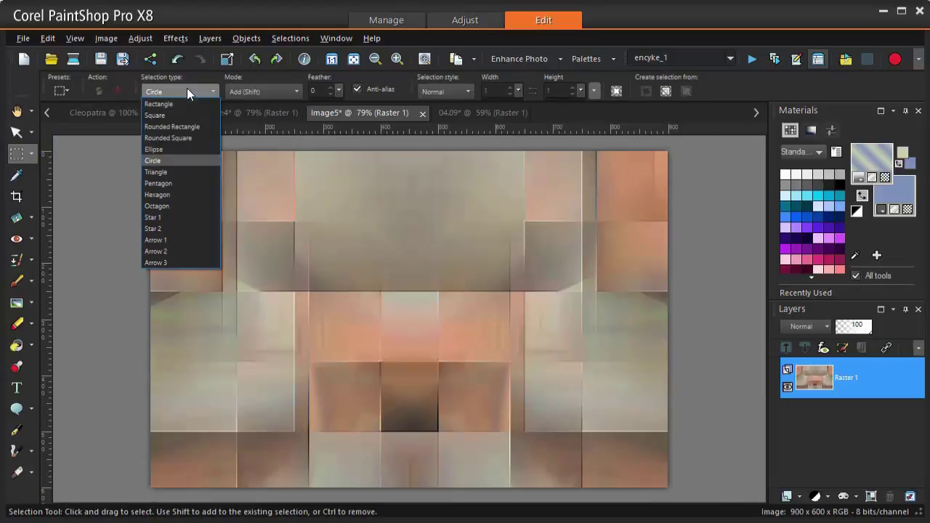
click(184, 173)
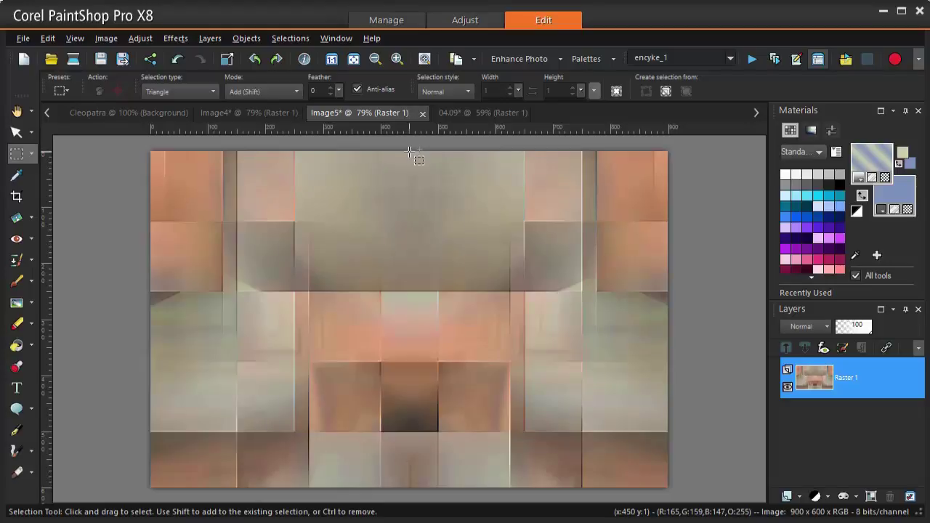
drag(410, 152, 525, 290)
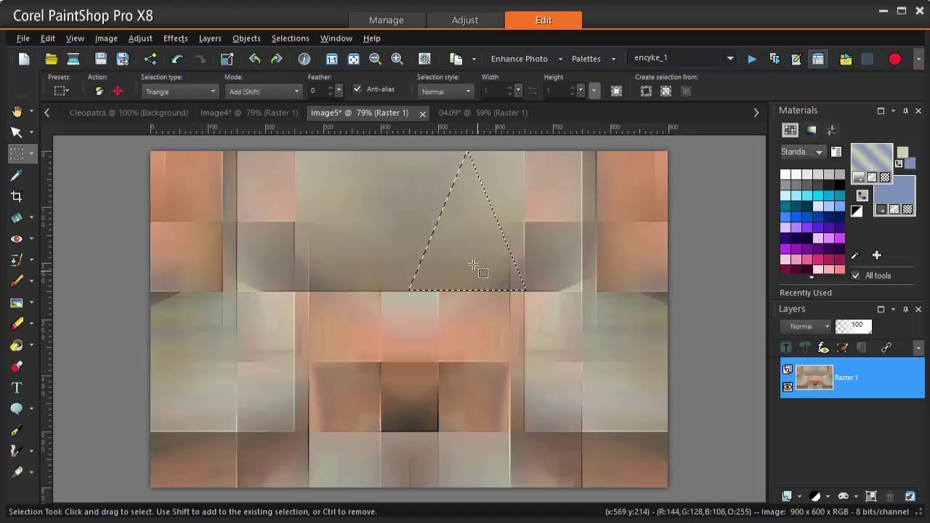
click(178, 58)
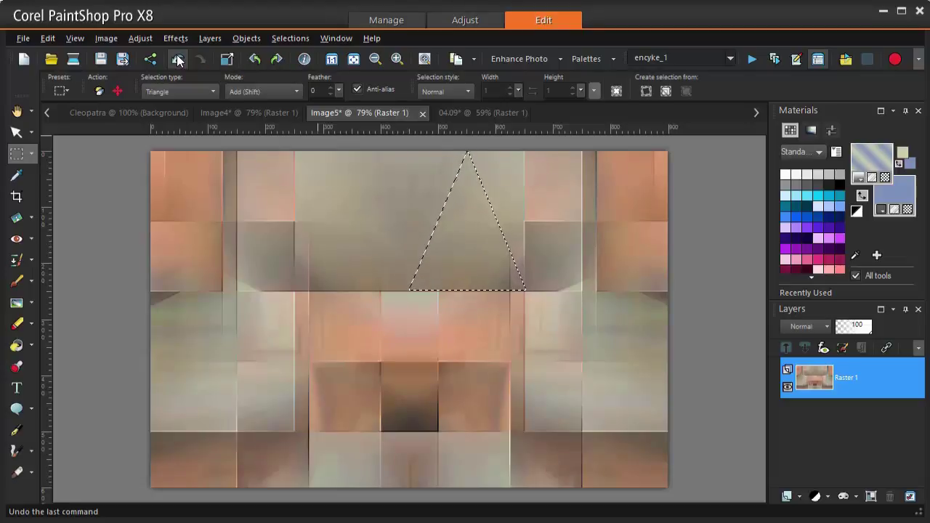
Promote the triangle selection to its own layer and deselect everything.
right_click(814, 391)
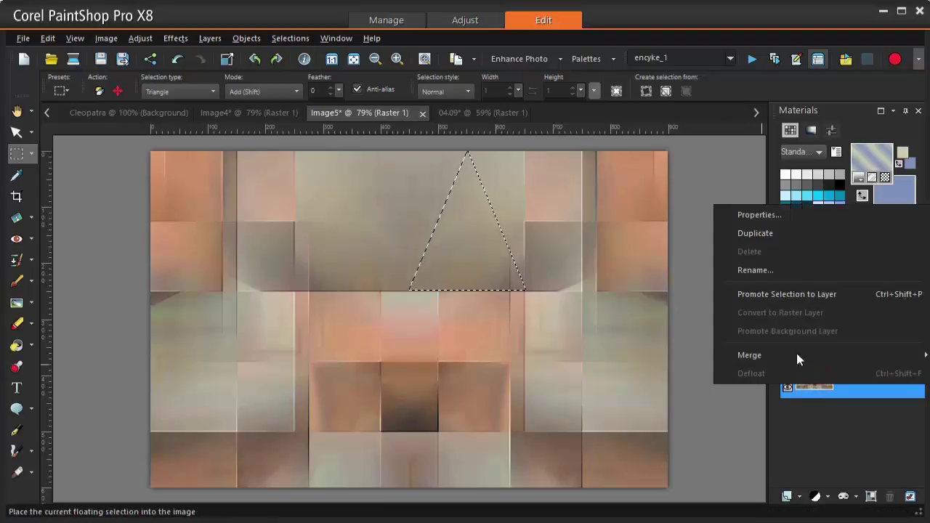
click(779, 300)
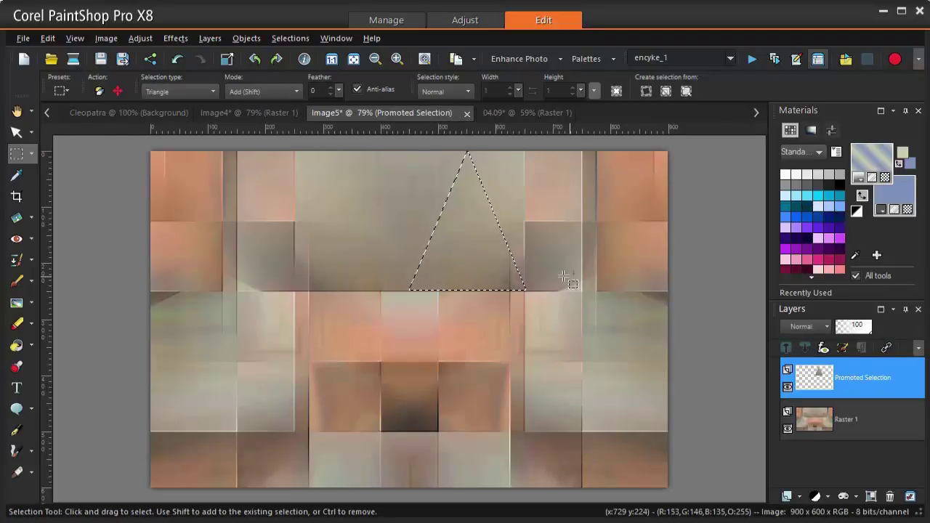
click(277, 38)
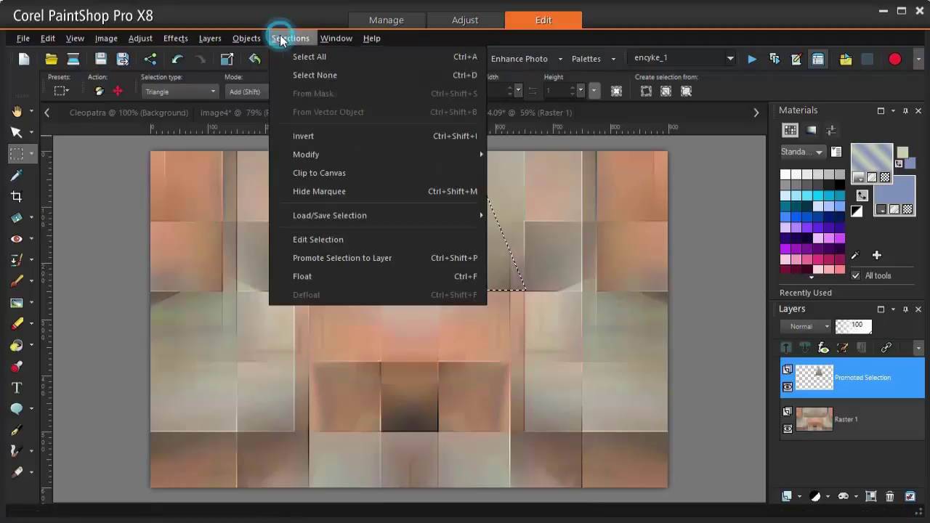
click(294, 74)
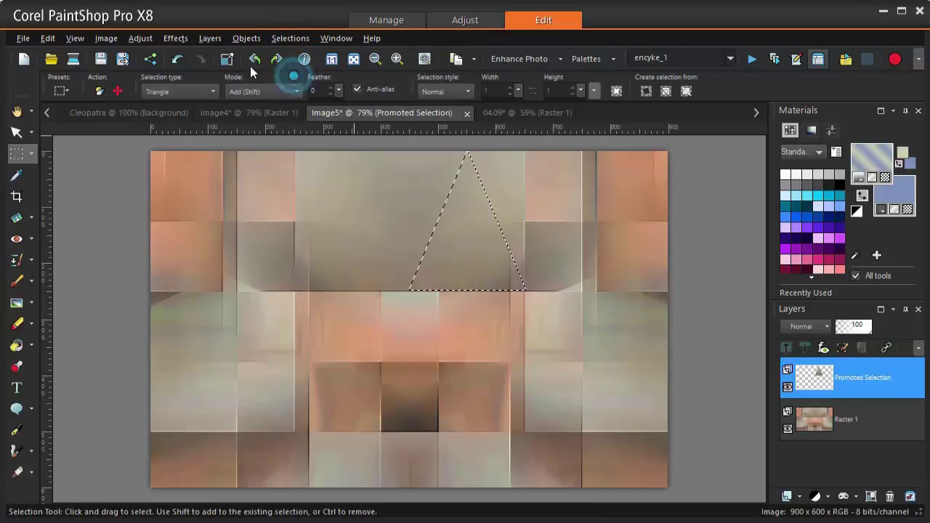
Apply the Filters Unlimited 2.0 Tramages effect Tow The Line to the triangle layer with controls 80, 54, 48 and 9.
click(180, 39)
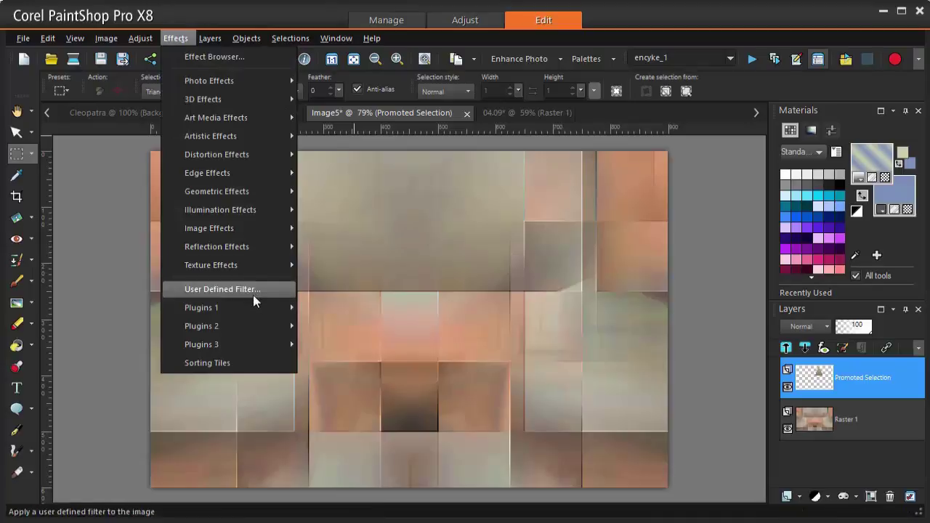
mouse_move(257, 308)
mouse_move(402, 30)
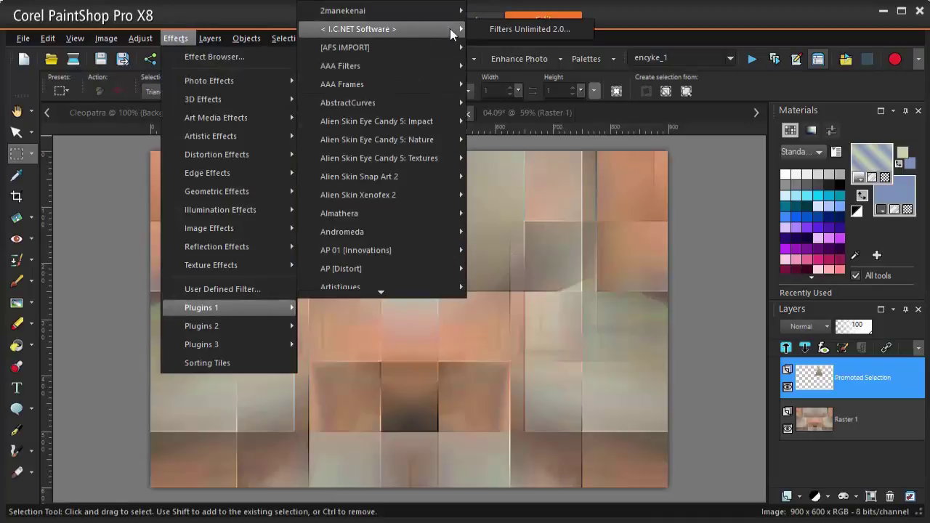
click(484, 31)
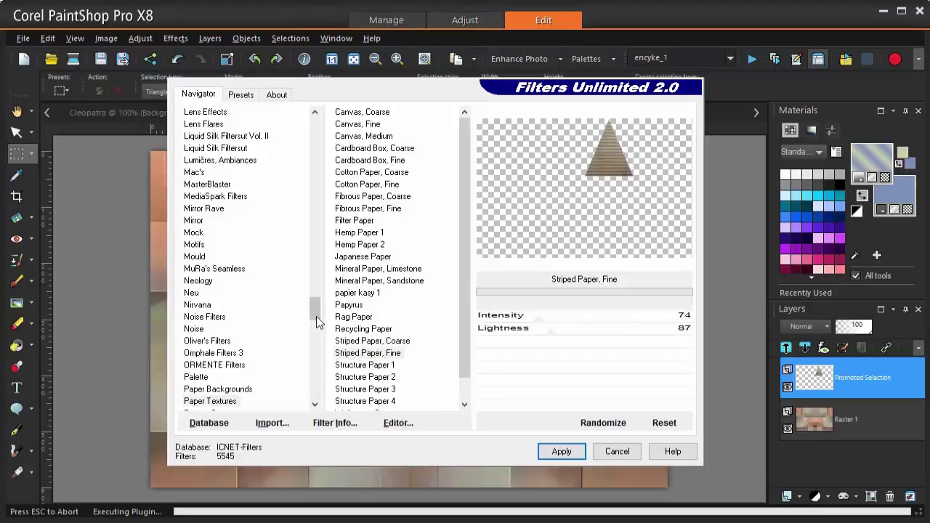
drag(316, 322, 318, 383)
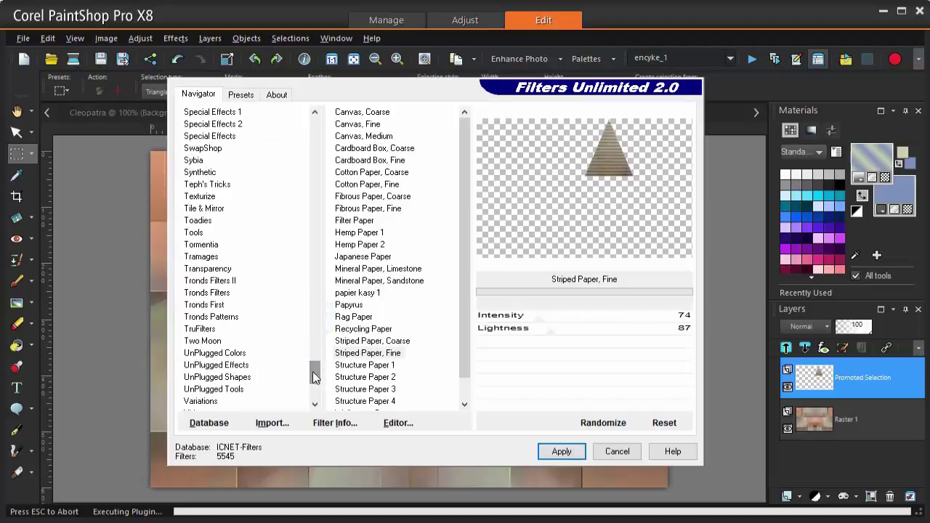
click(203, 259)
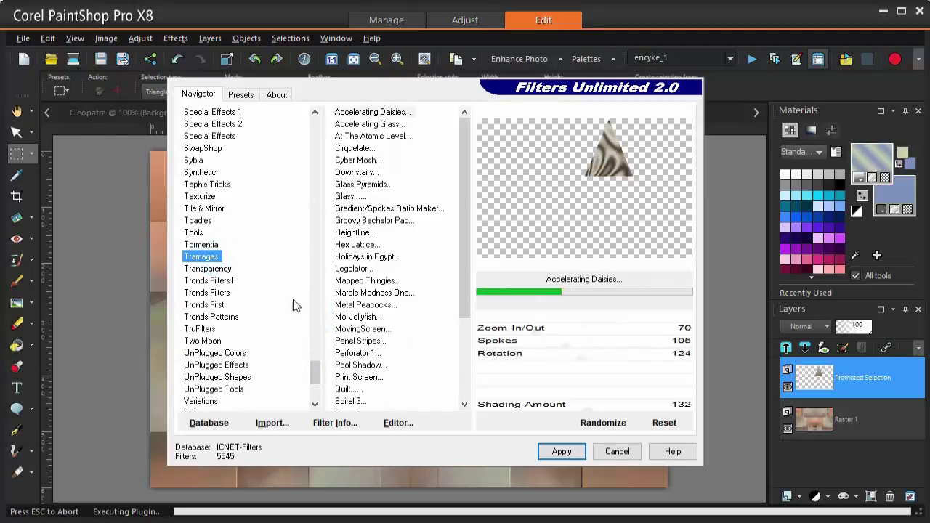
drag(462, 302, 465, 396)
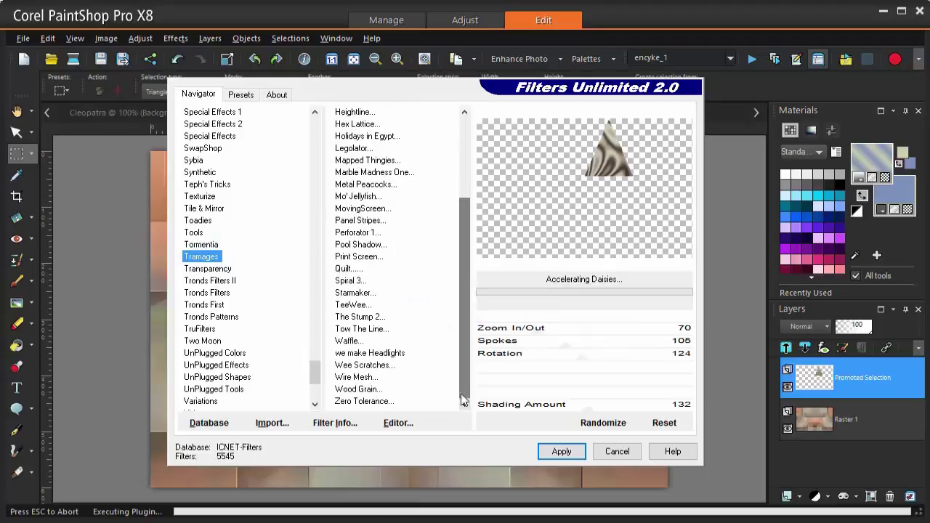
click(366, 330)
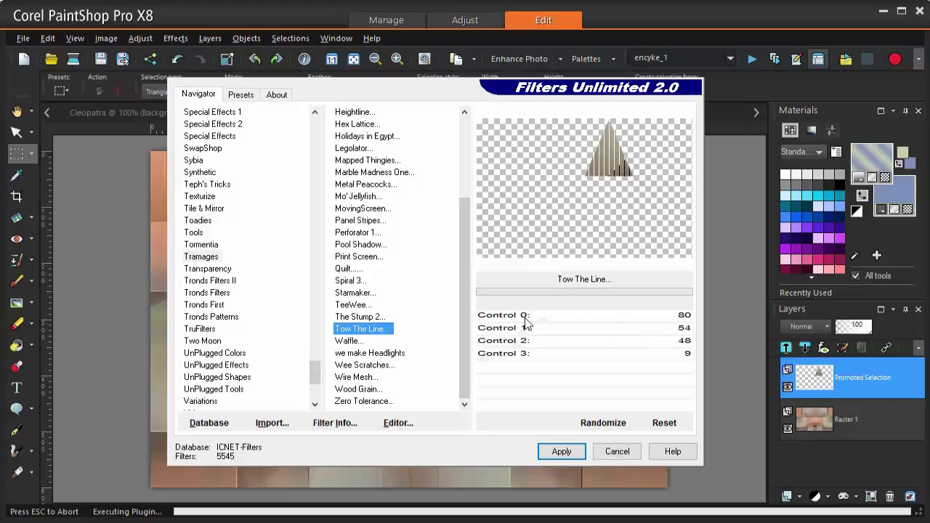
click(562, 452)
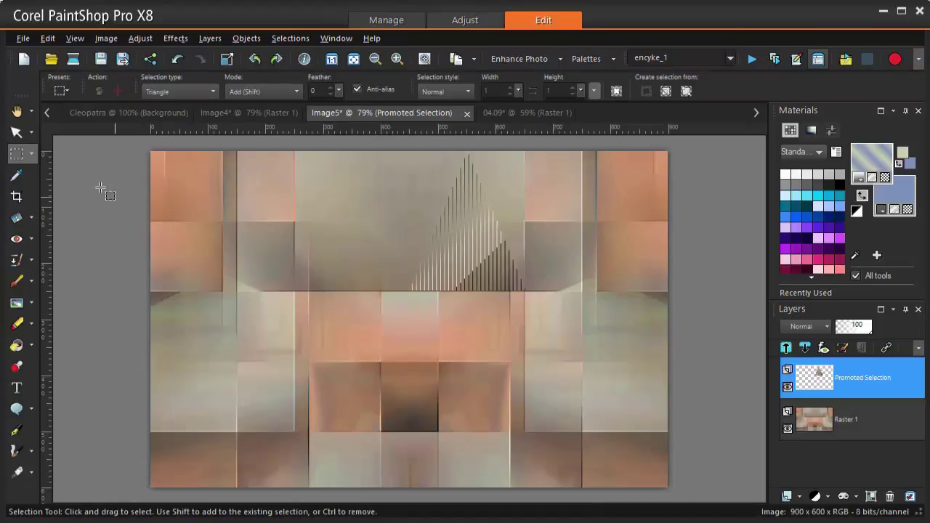
Move the striped triangle to the centre of the image with the Move tool.
click(32, 133)
click(73, 153)
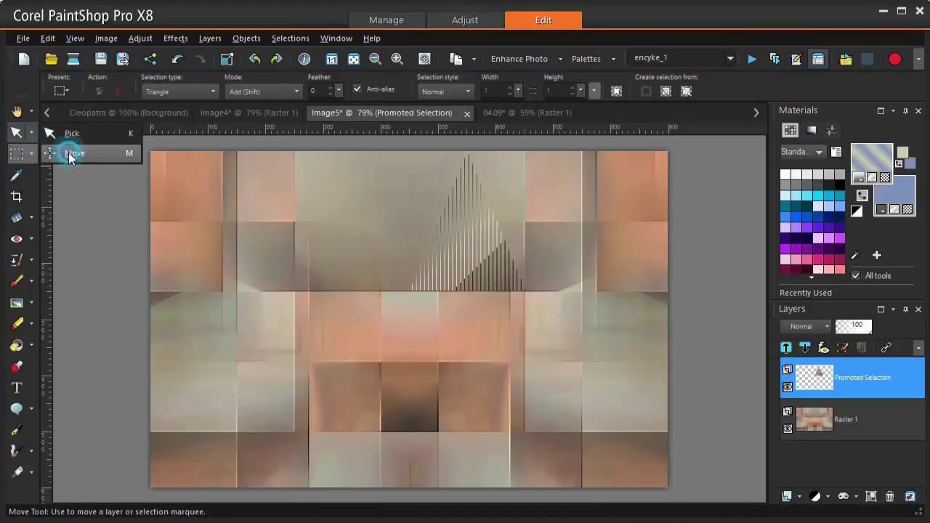
drag(467, 251, 407, 321)
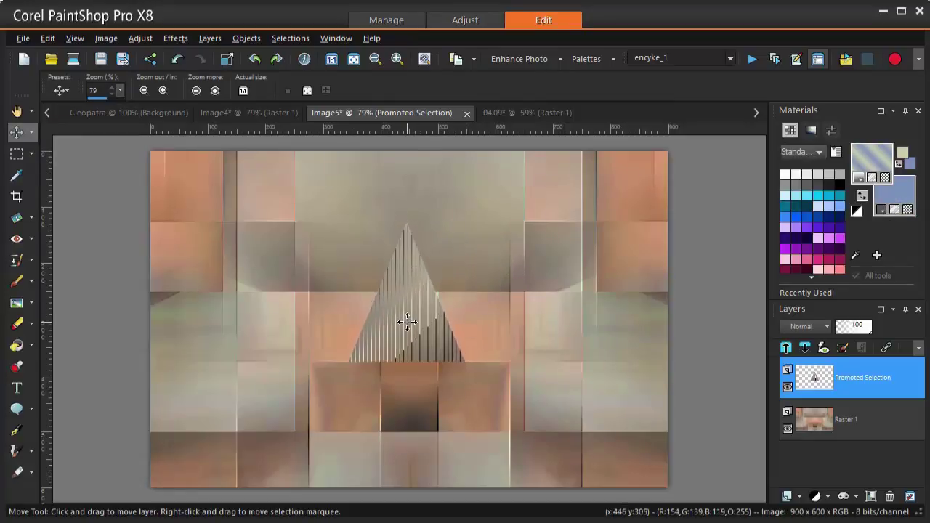
Rotate only the triangle layer 90 degrees right around the canvas center, and place it against the image's left edge.
click(107, 38)
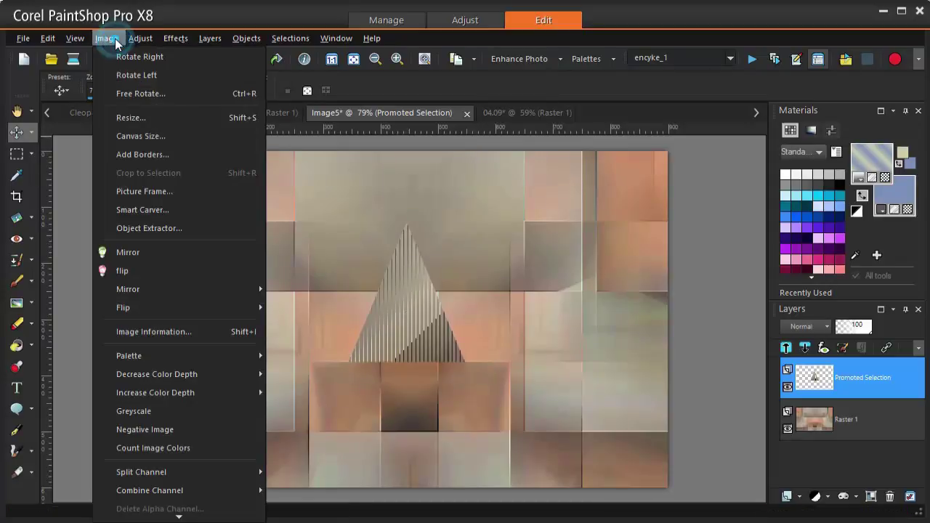
click(138, 93)
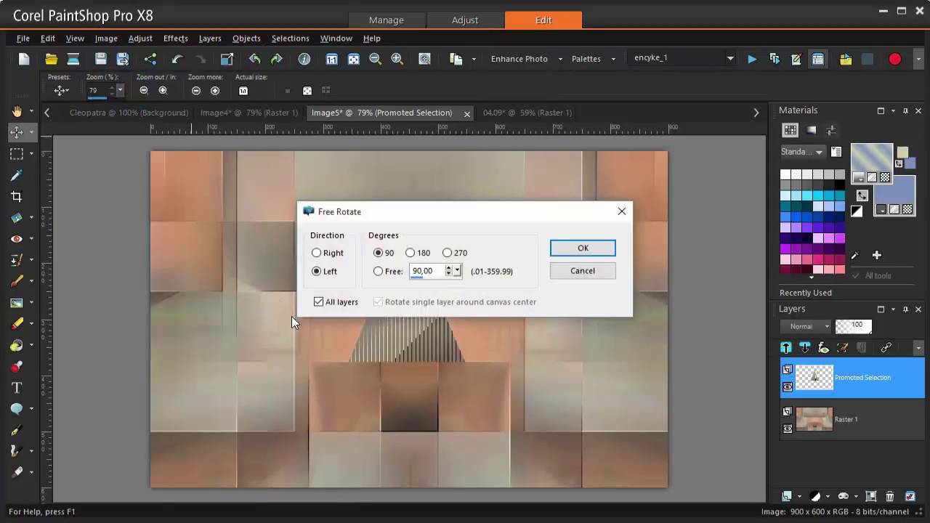
click(318, 302)
click(378, 303)
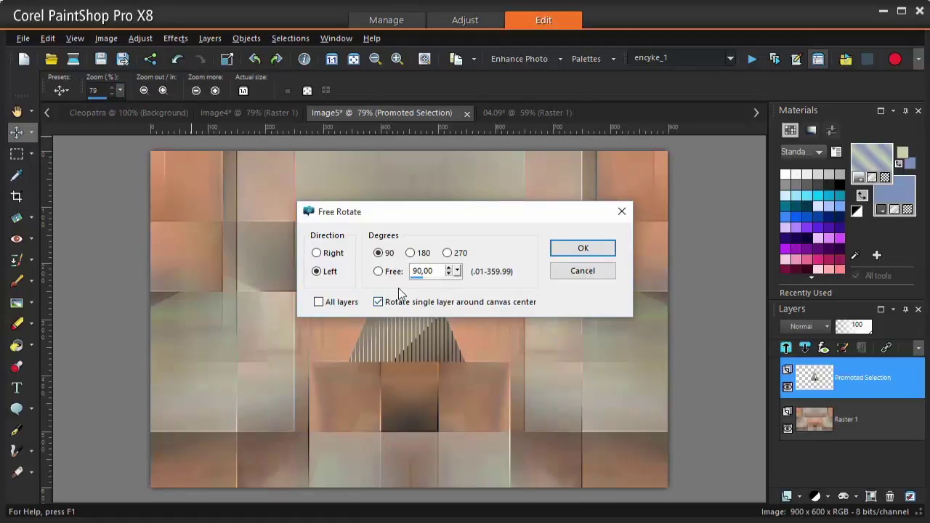
click(335, 253)
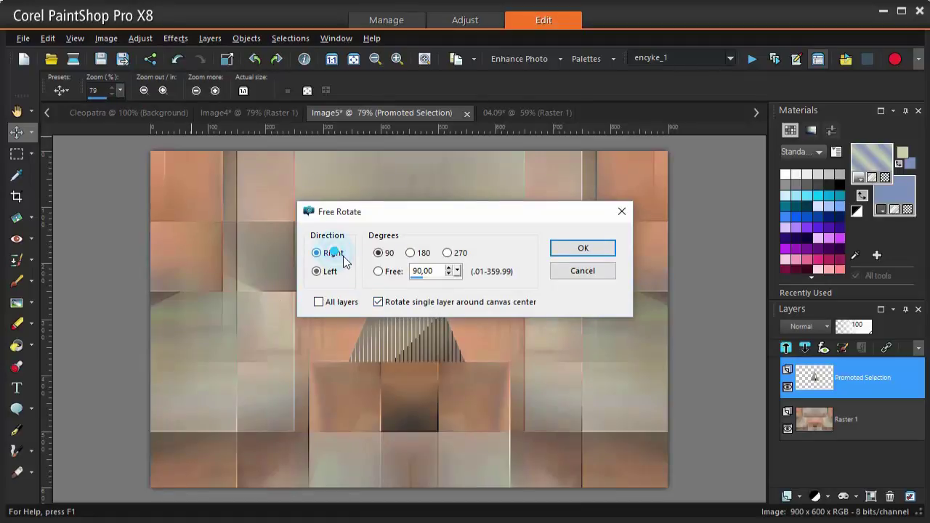
click(596, 248)
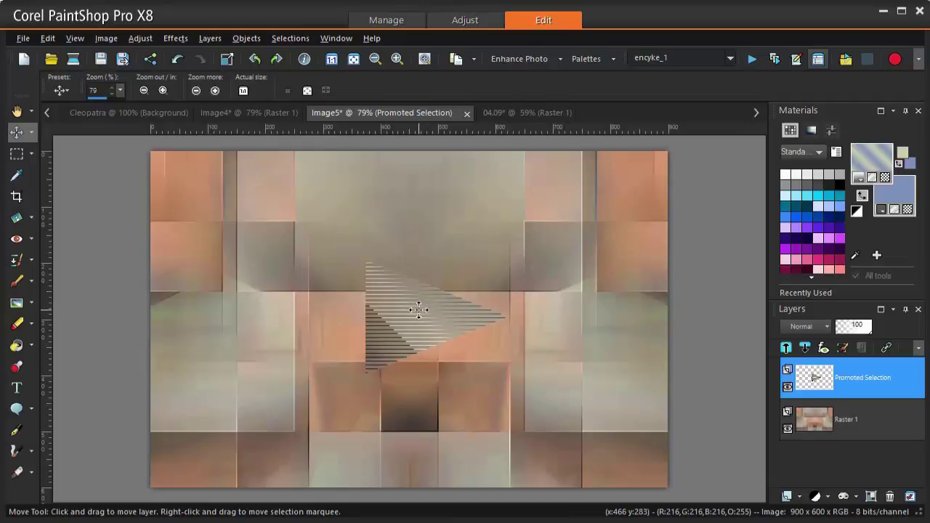
drag(419, 309, 207, 300)
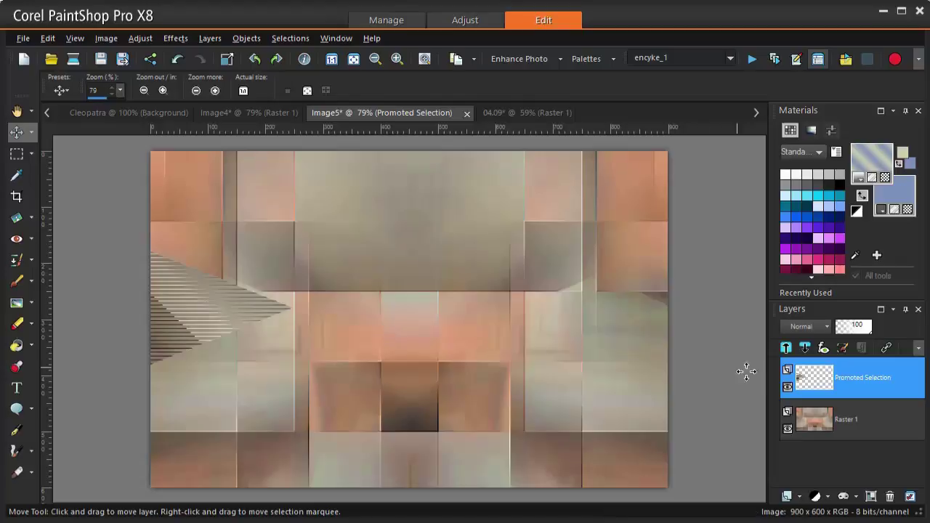
Duplicate the rotated triangle layer and mirror the copy to the opposite edge of the image.
right_click(804, 385)
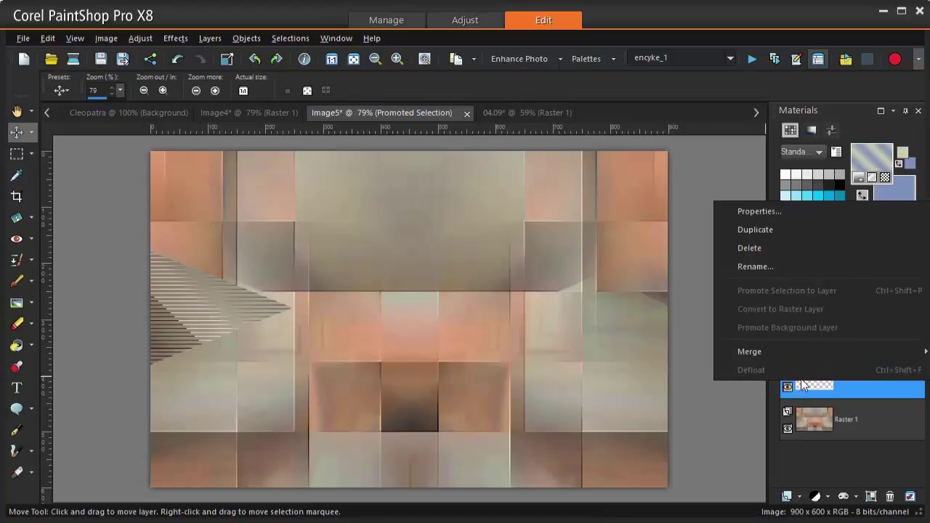
click(766, 231)
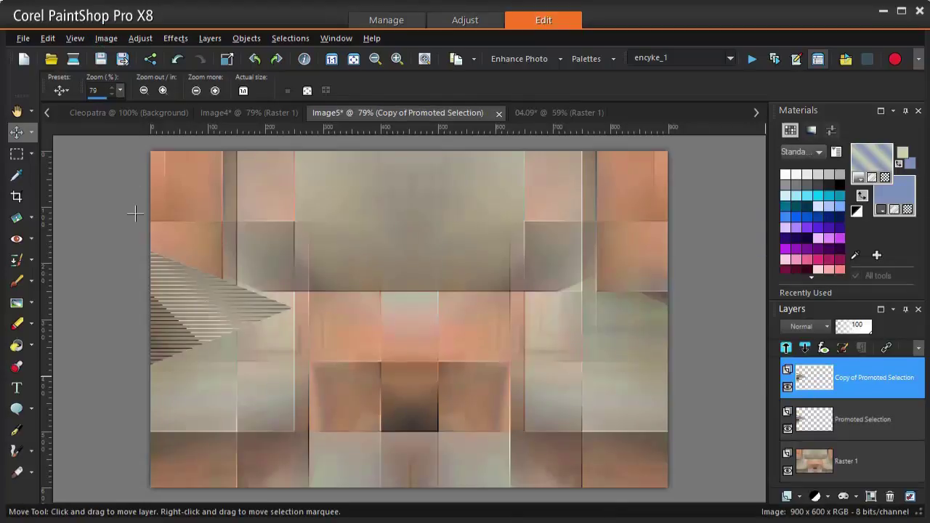
click(107, 38)
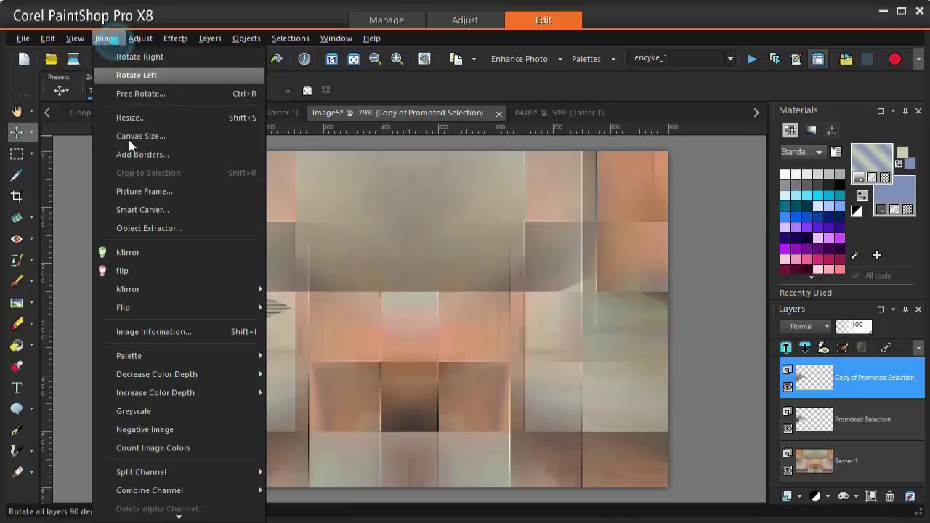
click(156, 254)
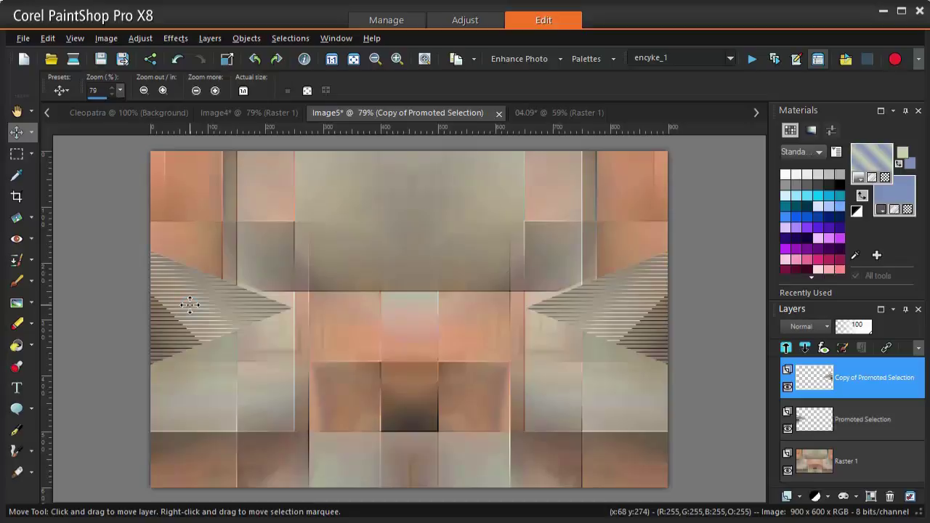
Lower both triangle layers to the image's vertical middle and level them with each other, the left one at position Y 199.
drag(189, 304, 189, 320)
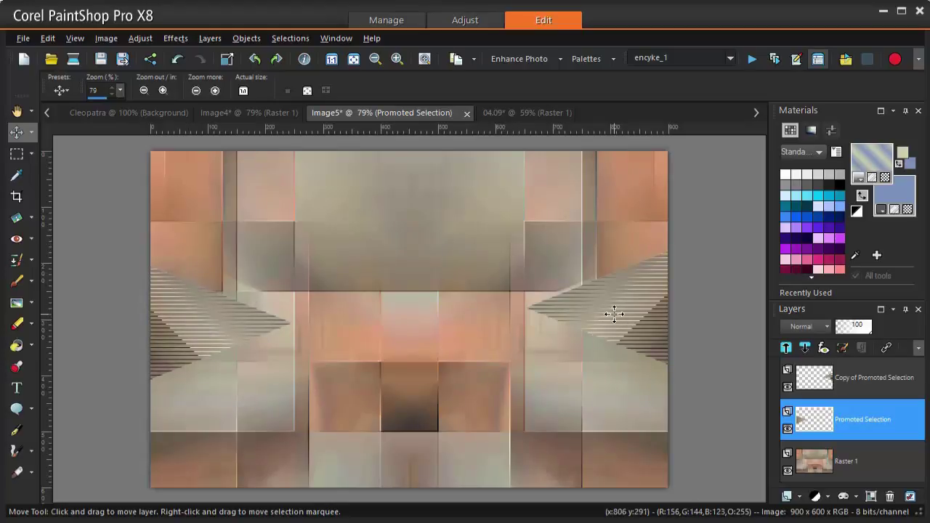
drag(614, 313, 616, 320)
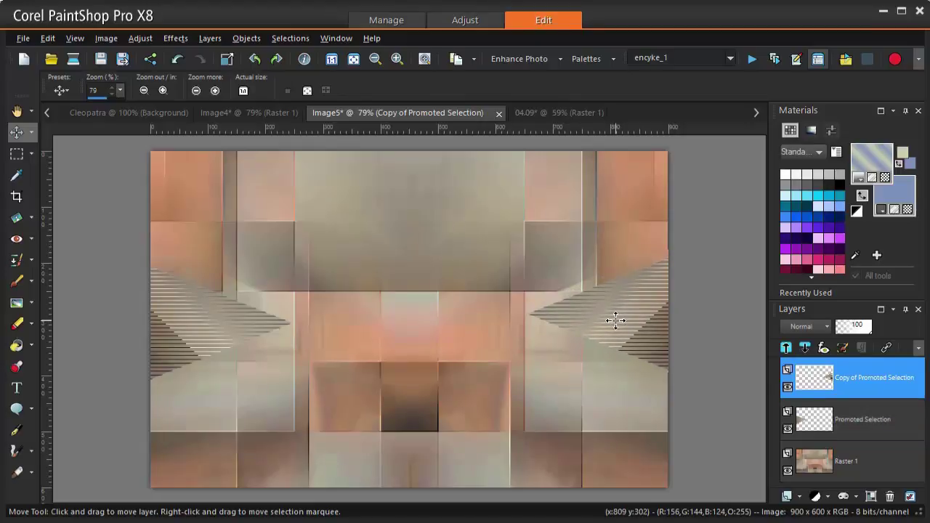
click(32, 131)
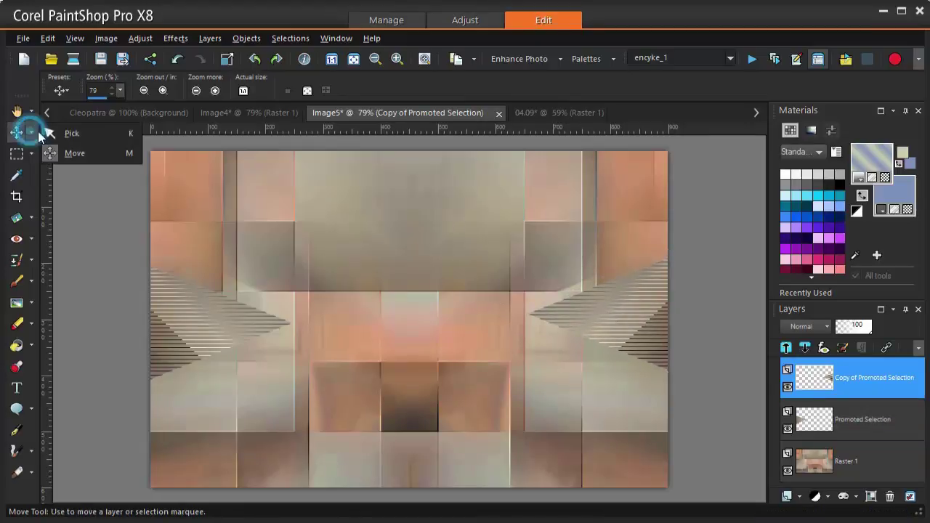
click(47, 132)
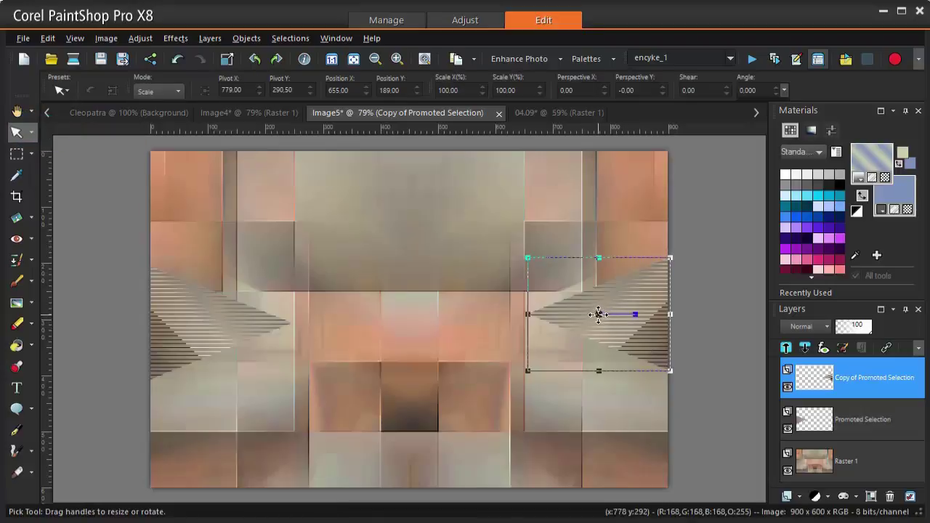
drag(599, 314, 598, 321)
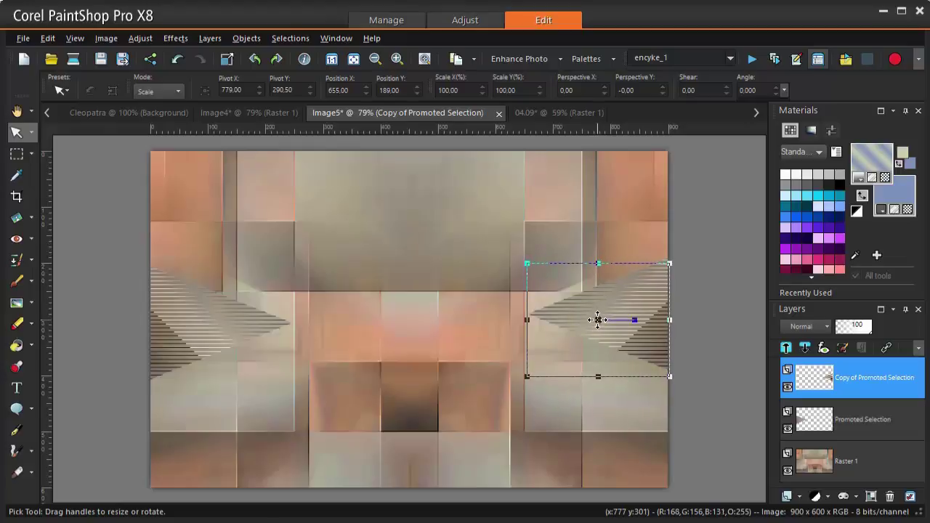
click(208, 322)
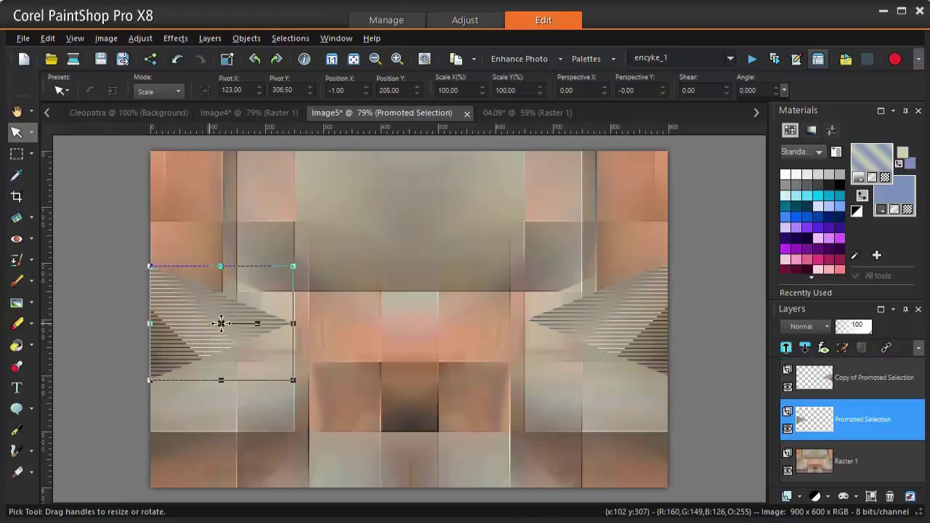
drag(221, 323, 221, 319)
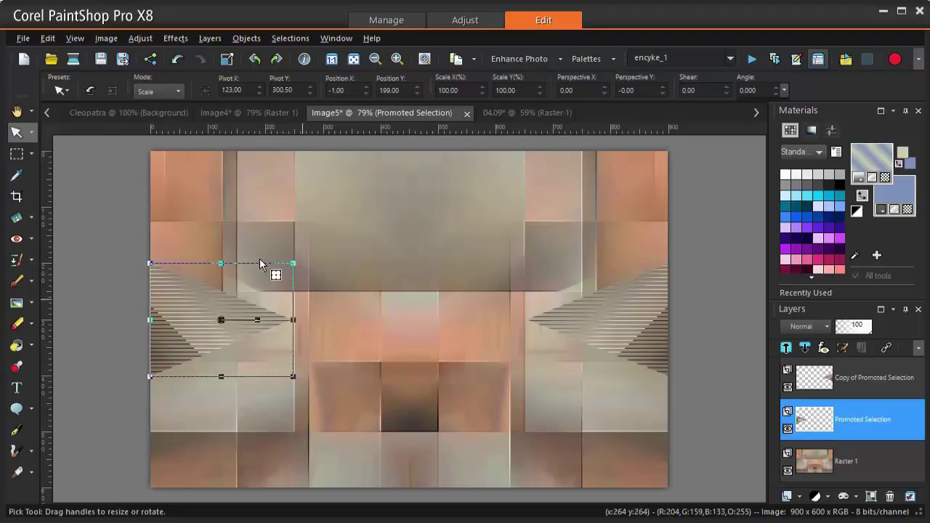
Resize only the spiral layer in Image4 to 80 percent, keeping the aspect ratio locked.
click(234, 116)
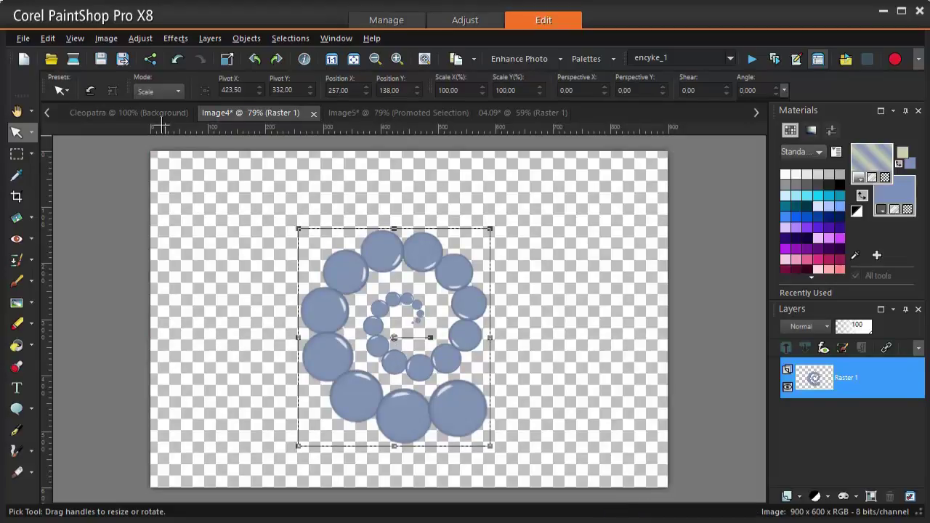
click(106, 37)
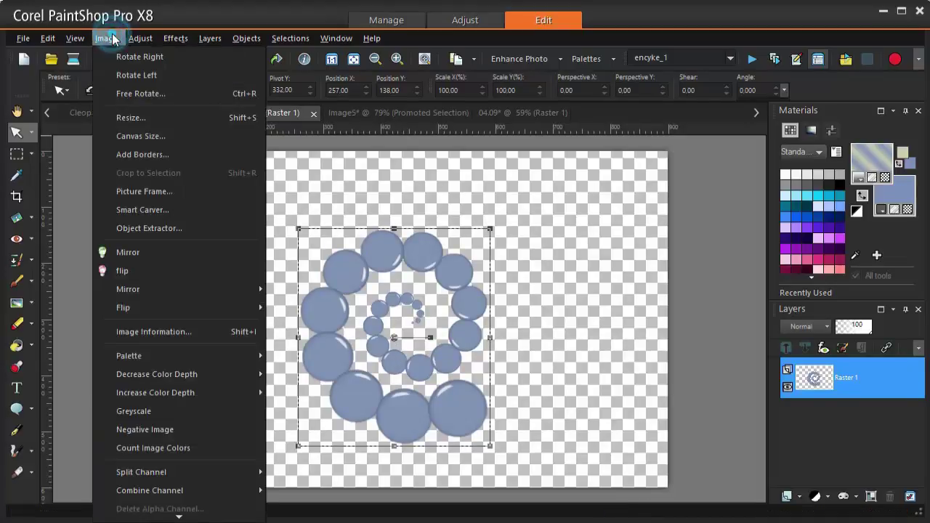
click(141, 118)
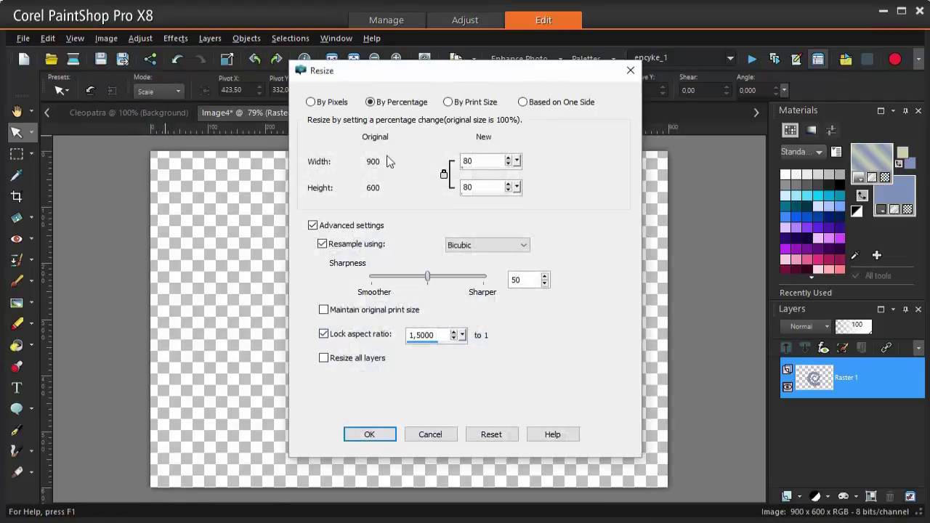
click(331, 101)
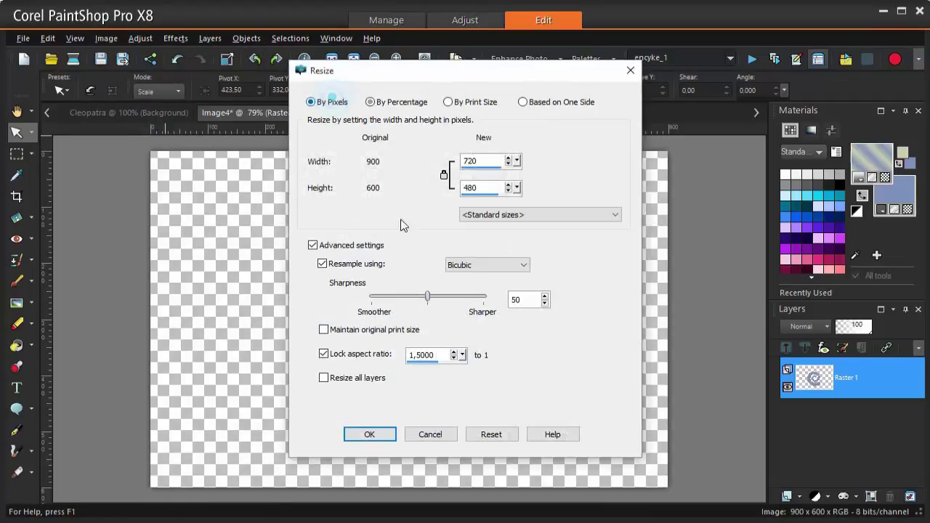
click(397, 101)
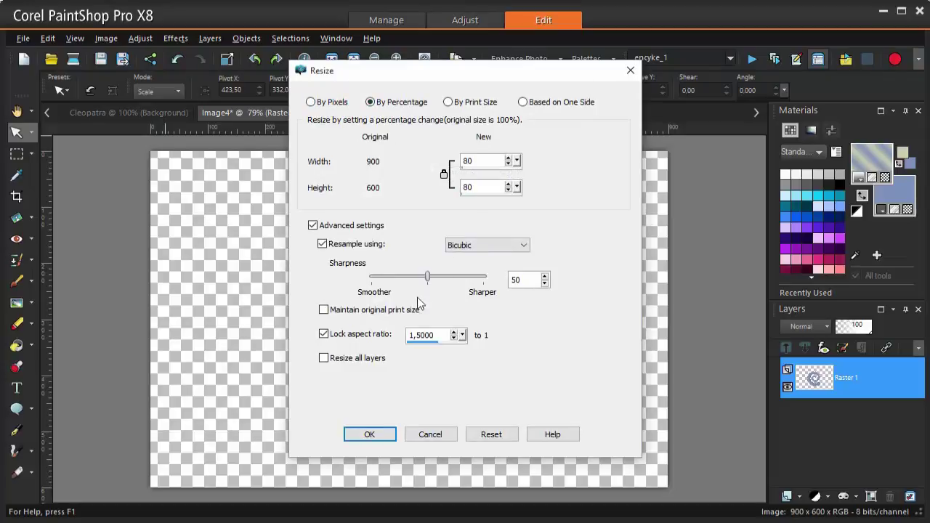
click(369, 434)
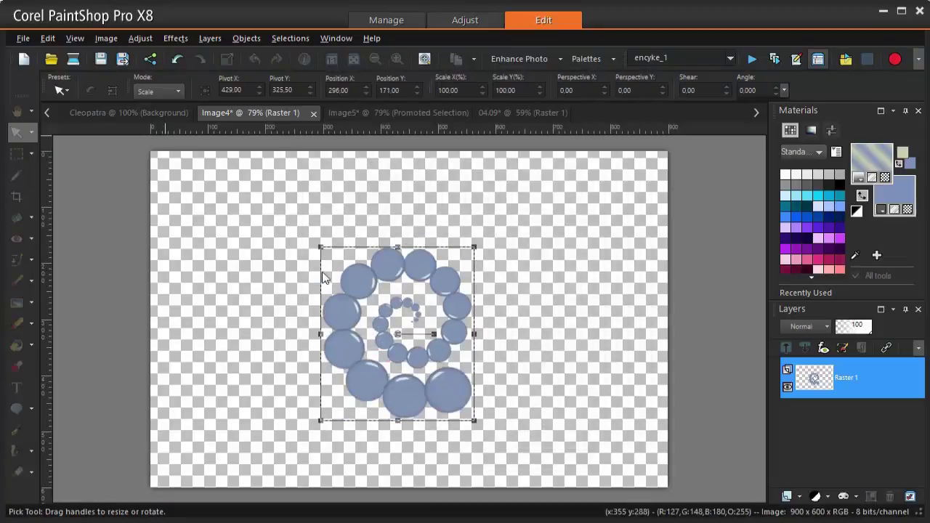
Shrink the glass-ball spiral layer two more times, each time to 80 percent.
click(106, 38)
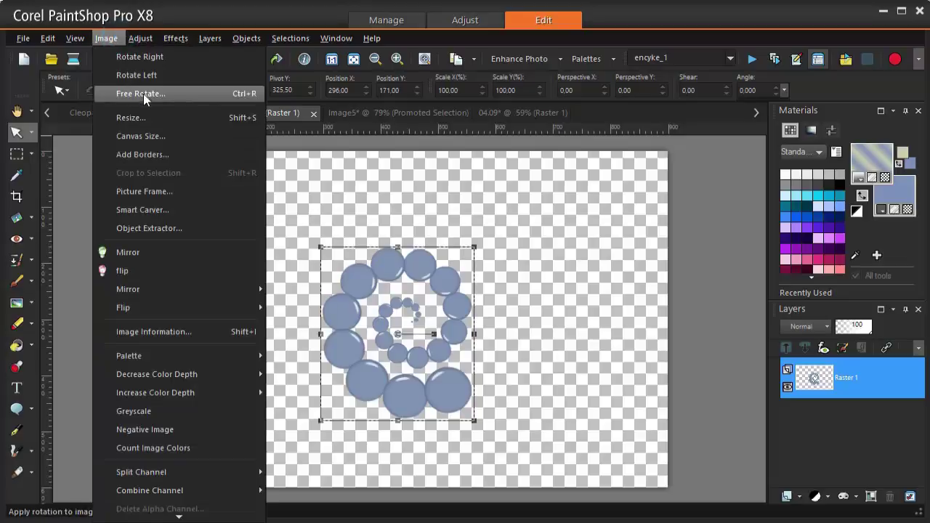
click(224, 192)
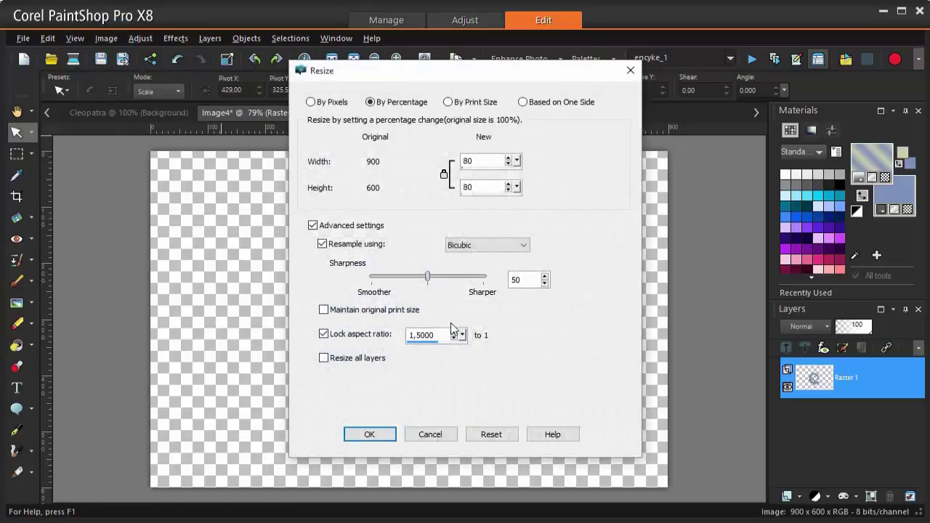
click(369, 434)
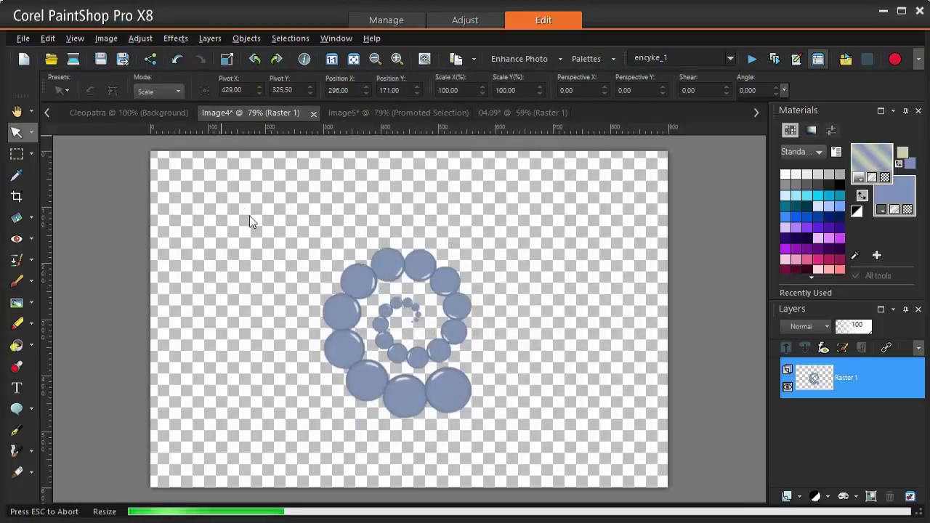
click(107, 38)
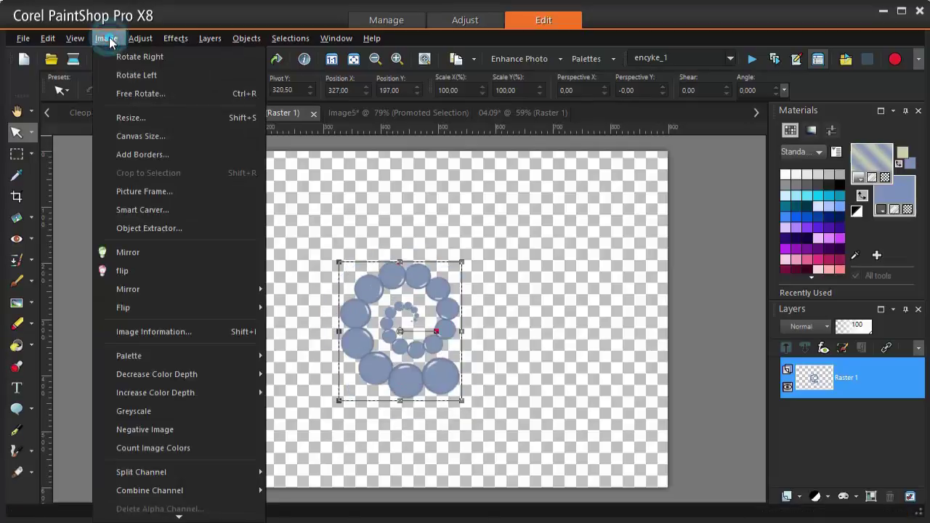
click(144, 118)
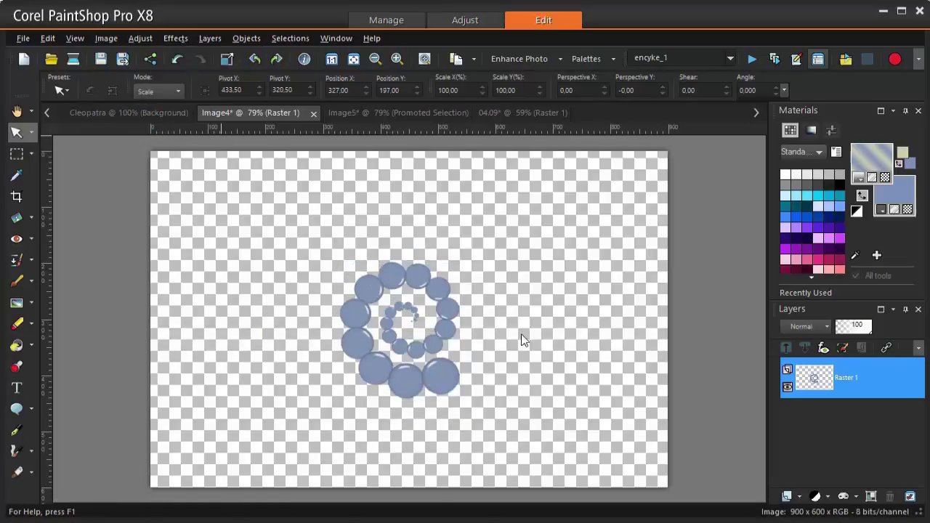
click(369, 434)
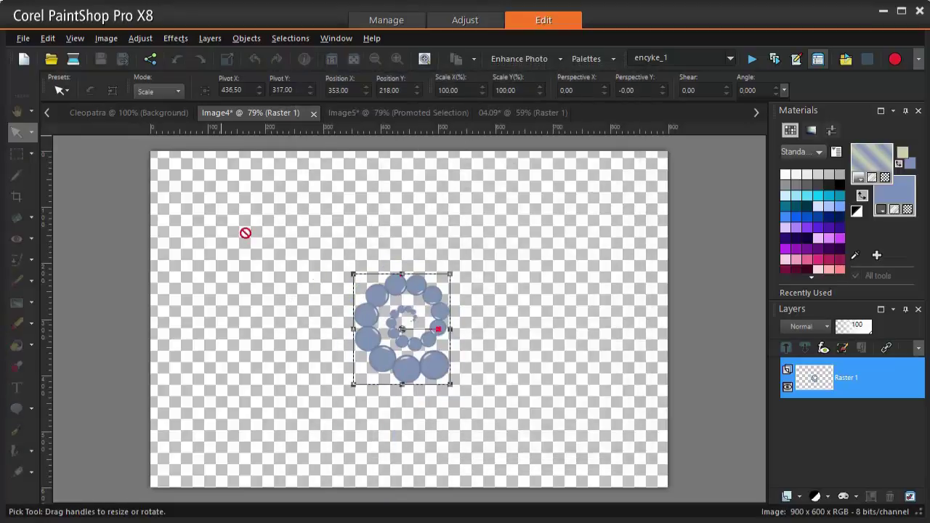
Copy the reduced spiral and paste it as a new layer into Image5, the background with the striped triangles.
click(16, 112)
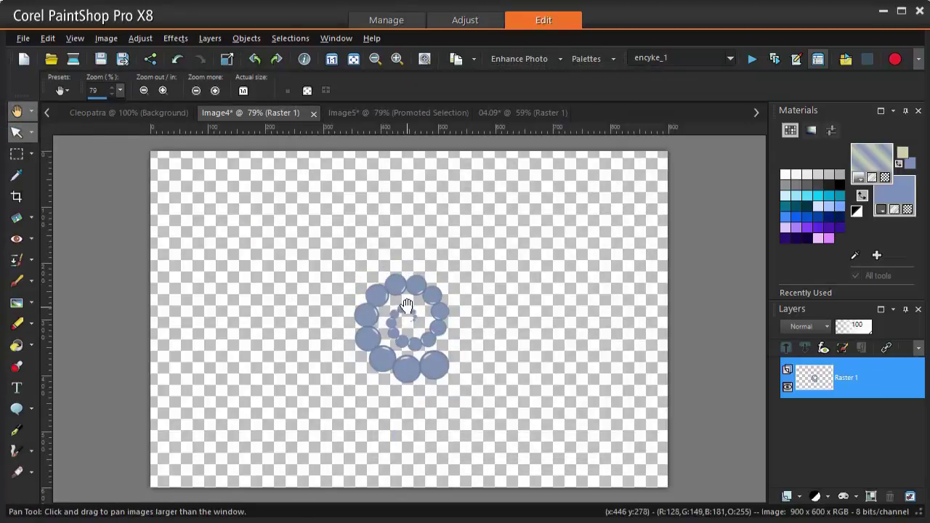
right_click(408, 306)
click(449, 100)
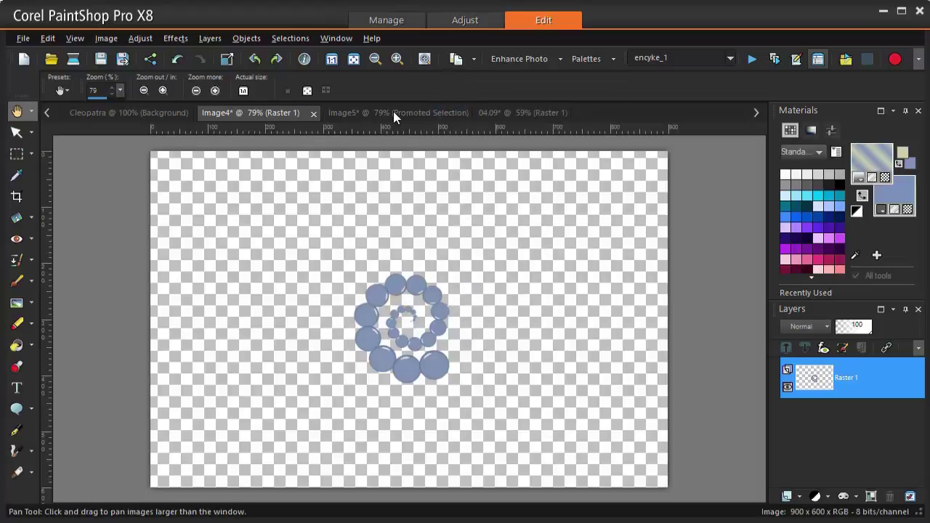
click(390, 112)
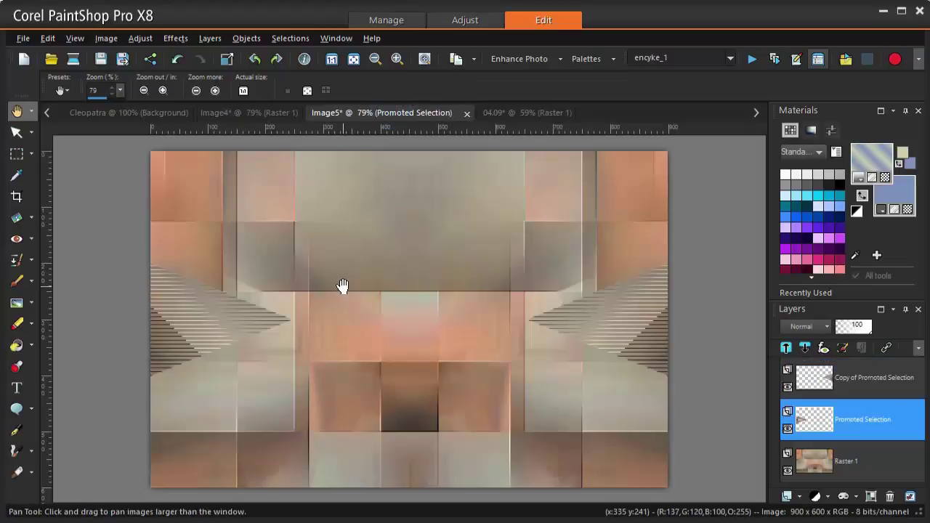
right_click(350, 263)
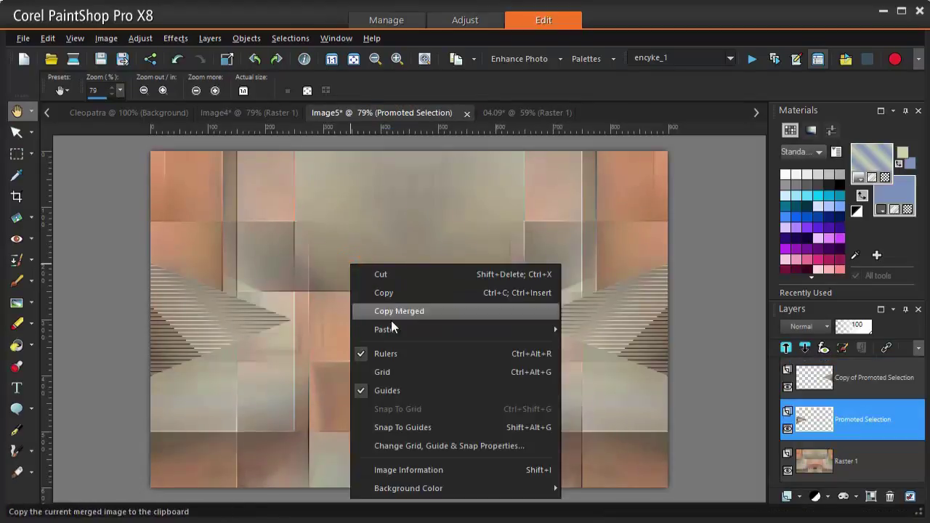
mouse_move(388, 330)
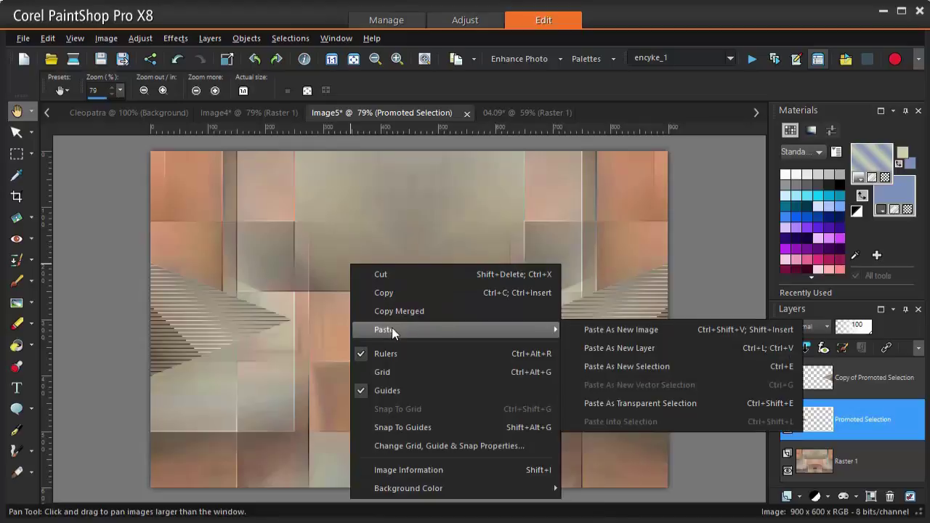
click(596, 349)
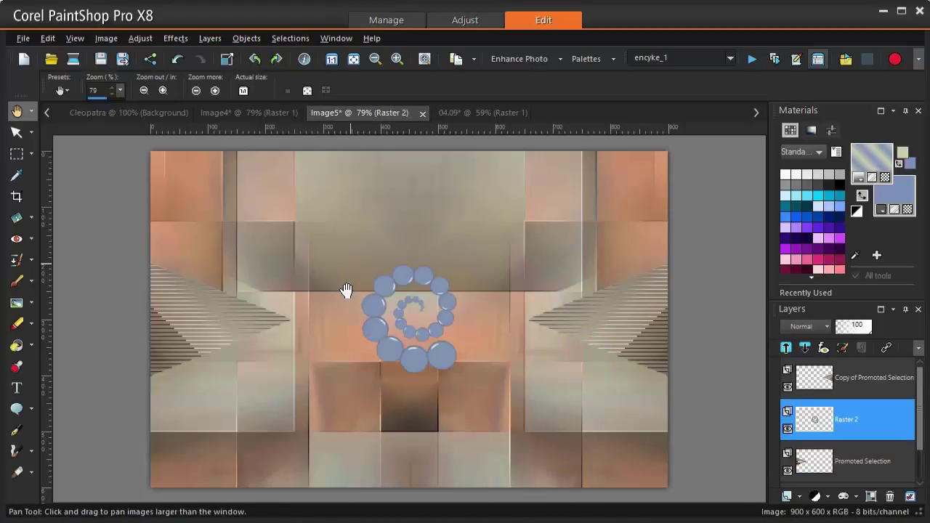
Place the spiral in the image's upper-right corner with the Pick tool, at position X 730, Y 0.
click(32, 132)
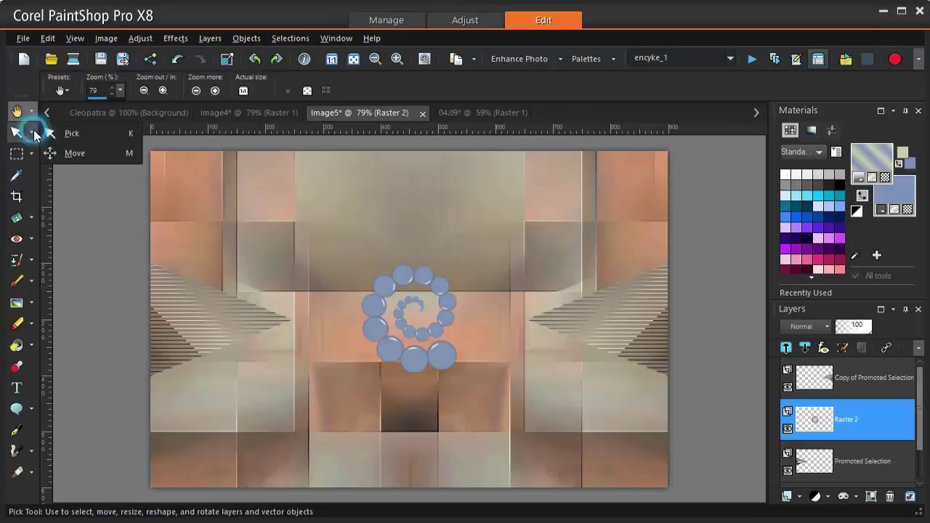
click(64, 152)
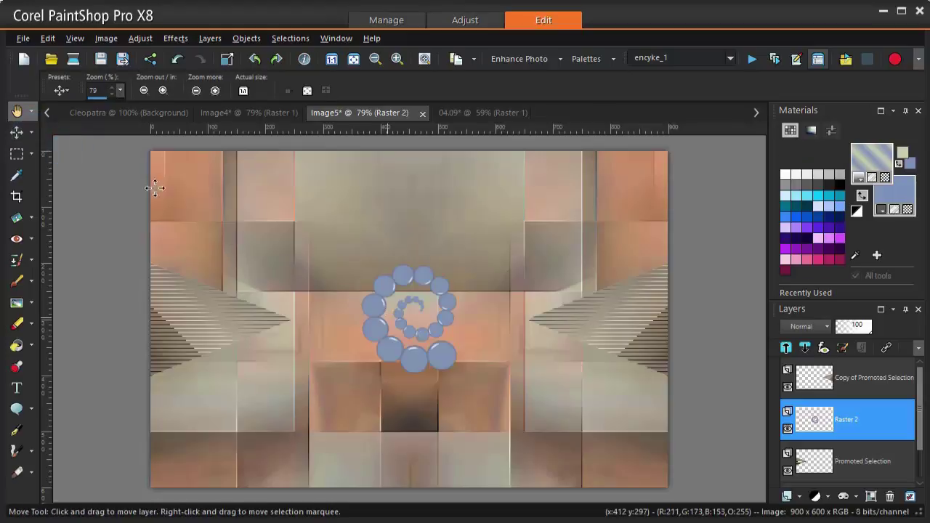
click(32, 132)
click(66, 136)
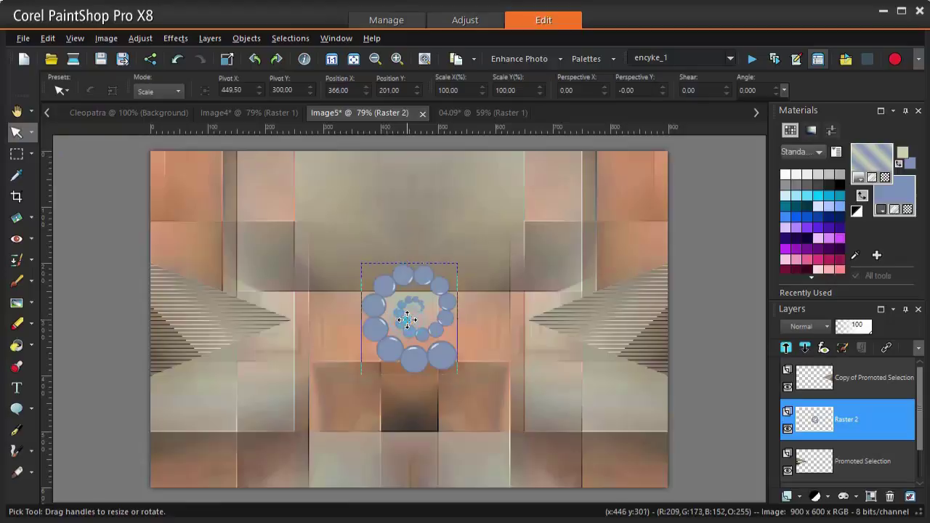
drag(408, 320, 609, 211)
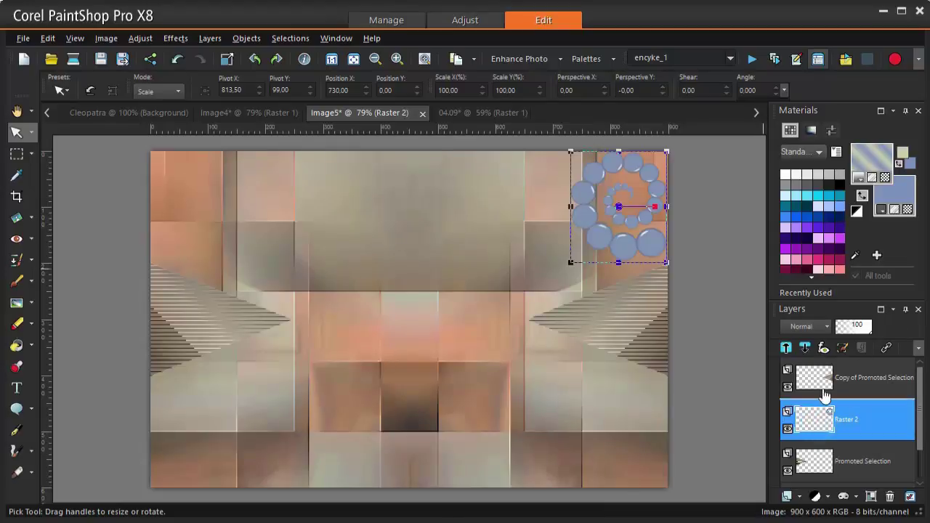
Raise the spiral layer above the triangle layers and set its blend mode to Luminance (Legacy).
key(ctrl+Page_Up)
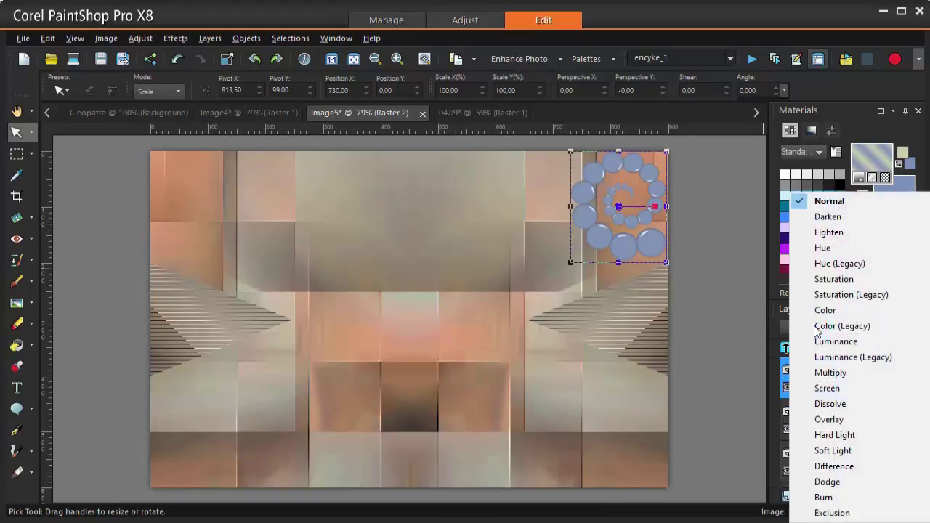
click(836, 357)
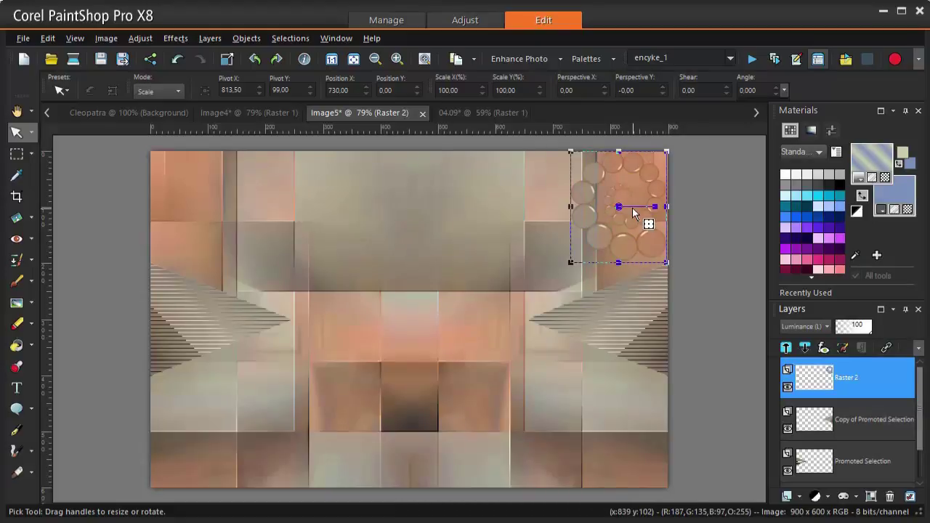
Duplicate the spiral layer and mirror the copy to the image's upper-left corner.
right_click(818, 374)
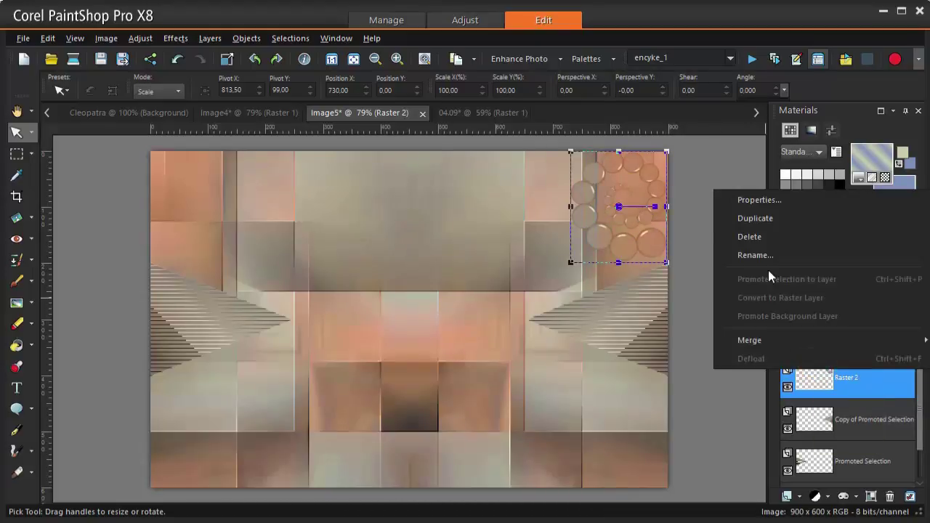
click(759, 218)
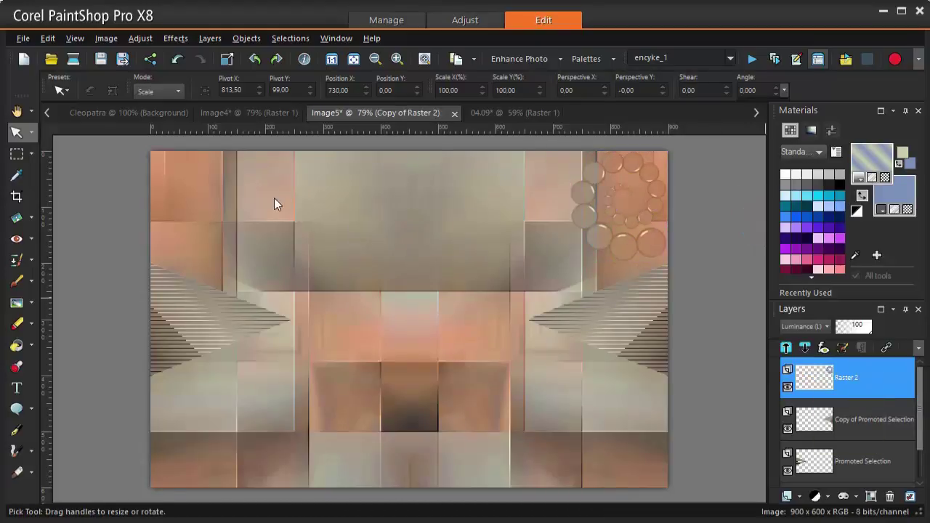
click(106, 39)
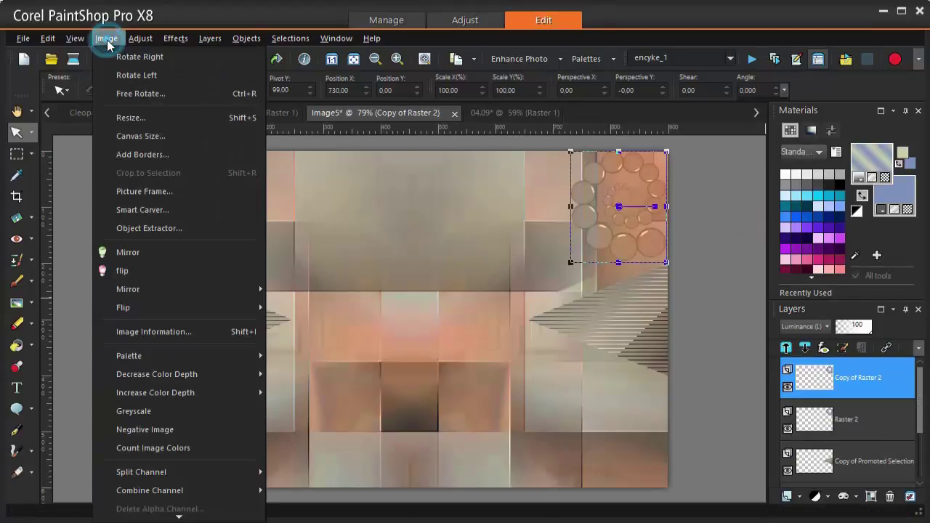
click(158, 252)
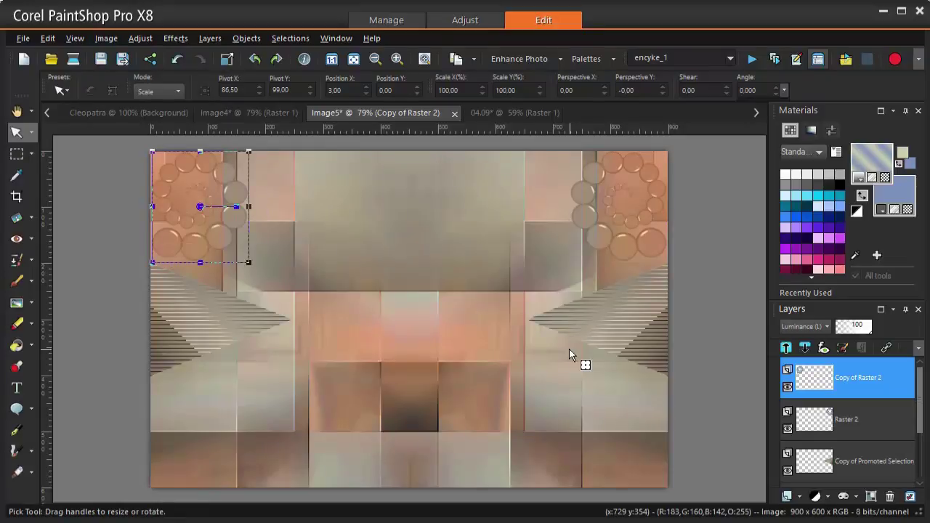
Merge the mirrored spiral copy down into the original spiral layer.
right_click(818, 386)
mouse_move(752, 353)
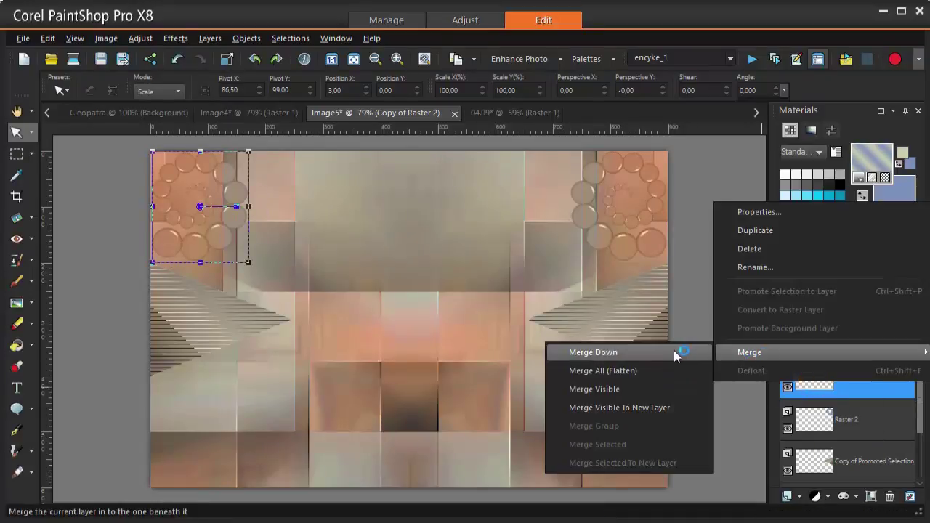
click(593, 352)
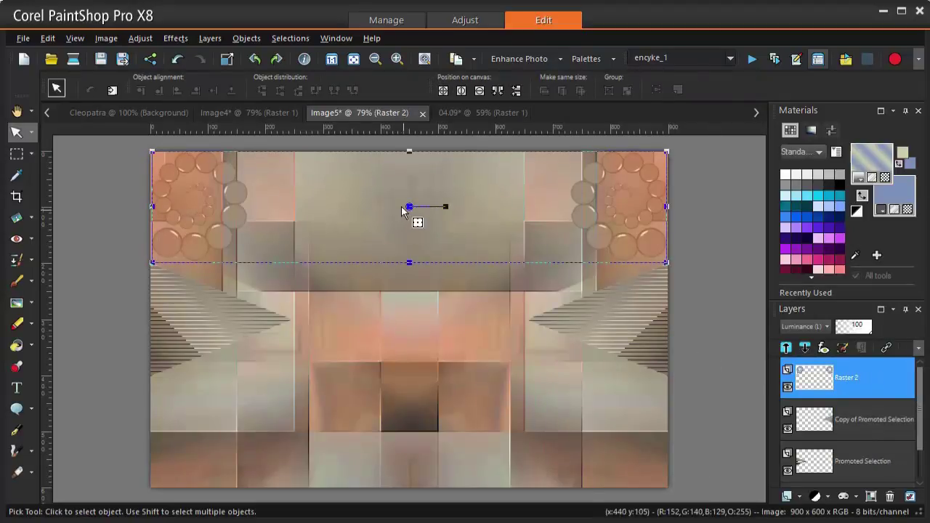
Apply the Eye Candy 5 Impact Perspective Shadow to the spiral layer as a drop shadow with overall opacity 55 and blur 50.
click(175, 37)
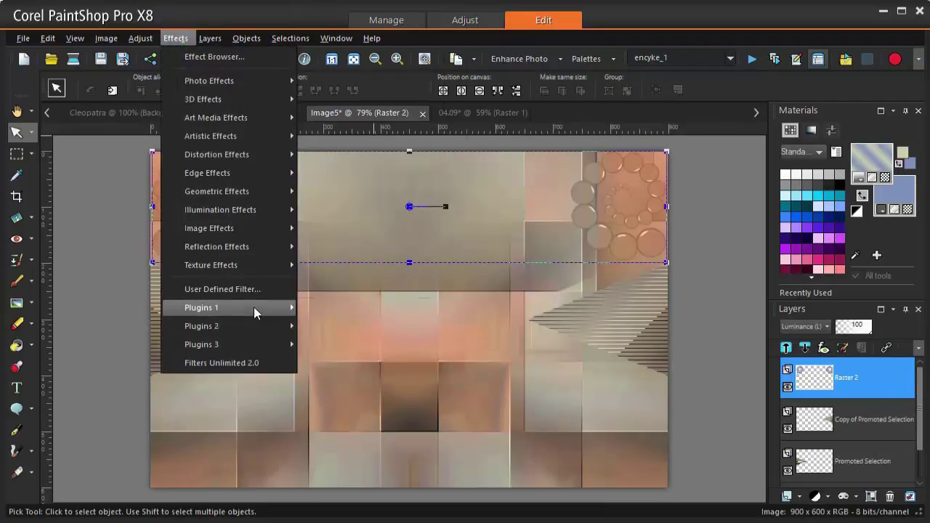
mouse_move(254, 307)
mouse_move(426, 123)
click(508, 195)
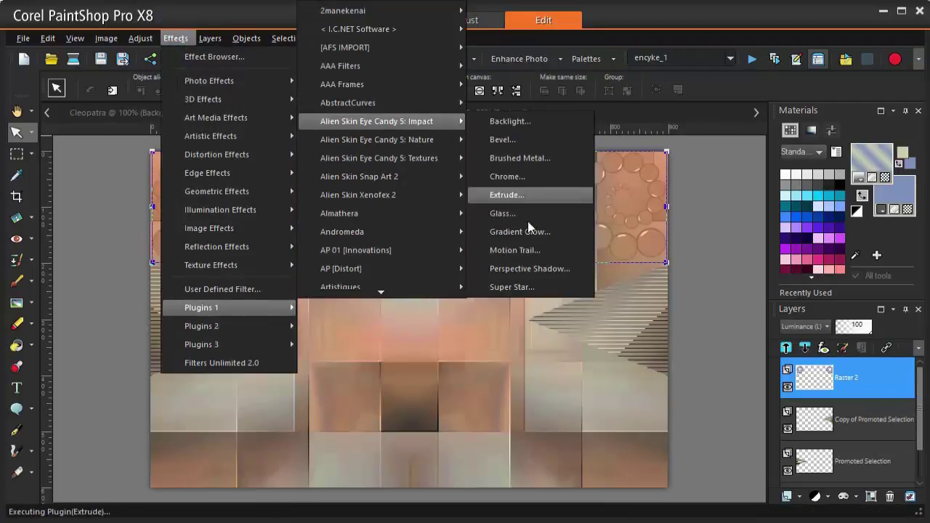
click(539, 269)
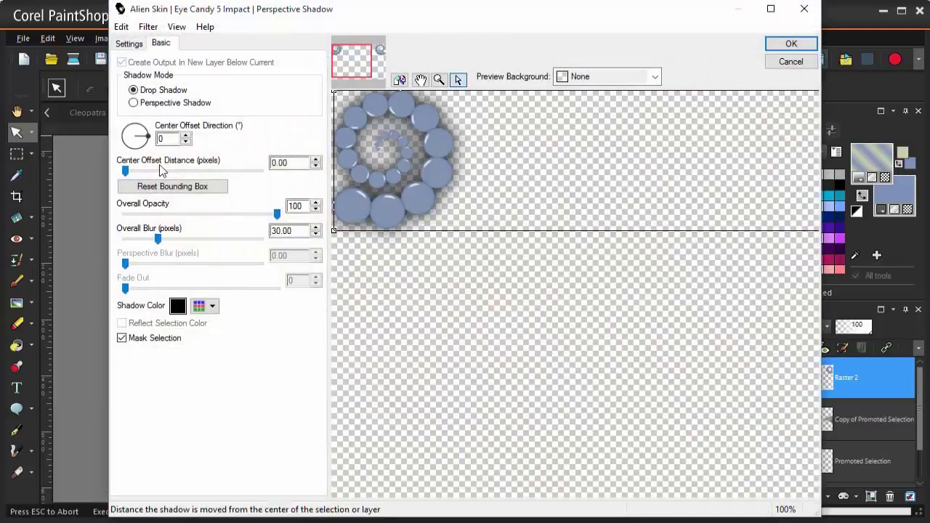
drag(299, 206, 277, 211)
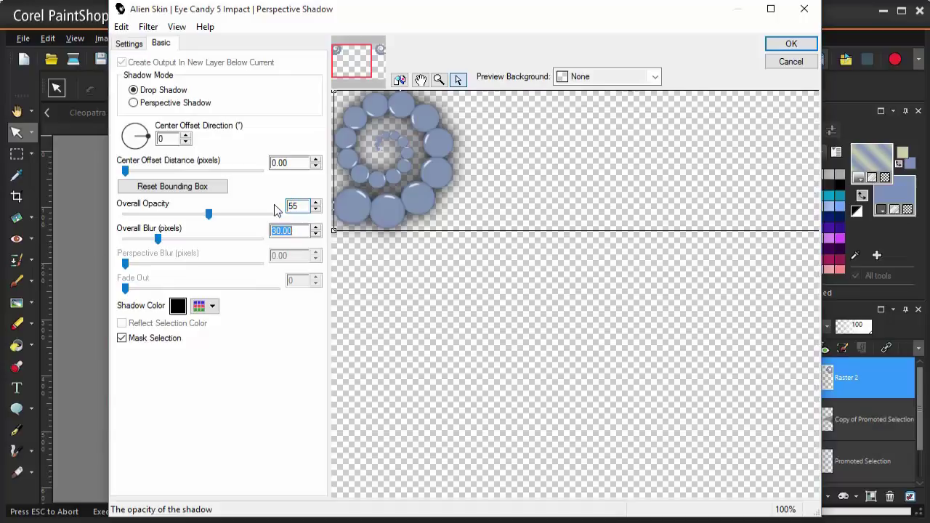
text(50)
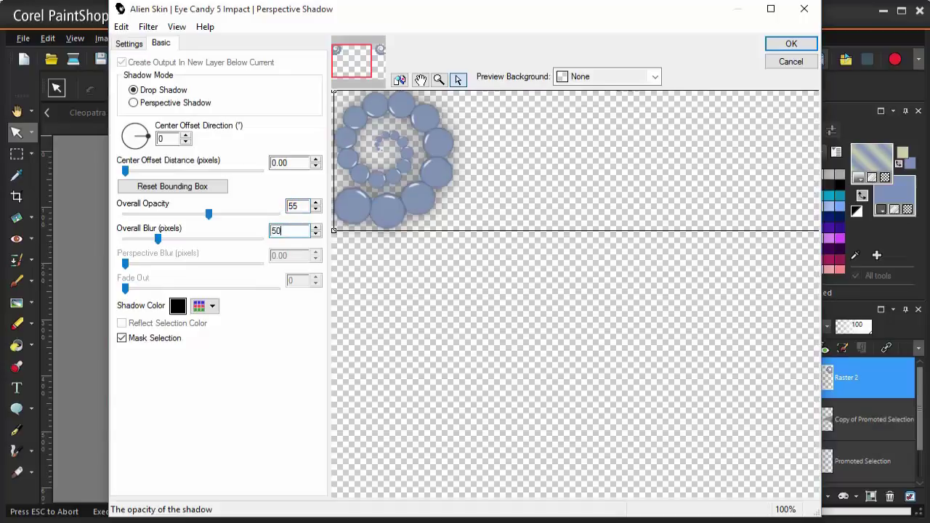
key(Tab)
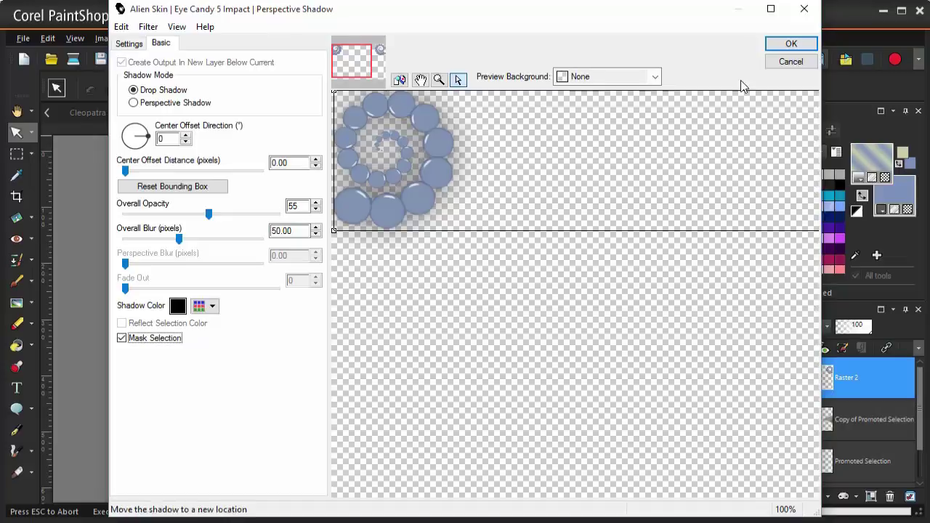
click(803, 45)
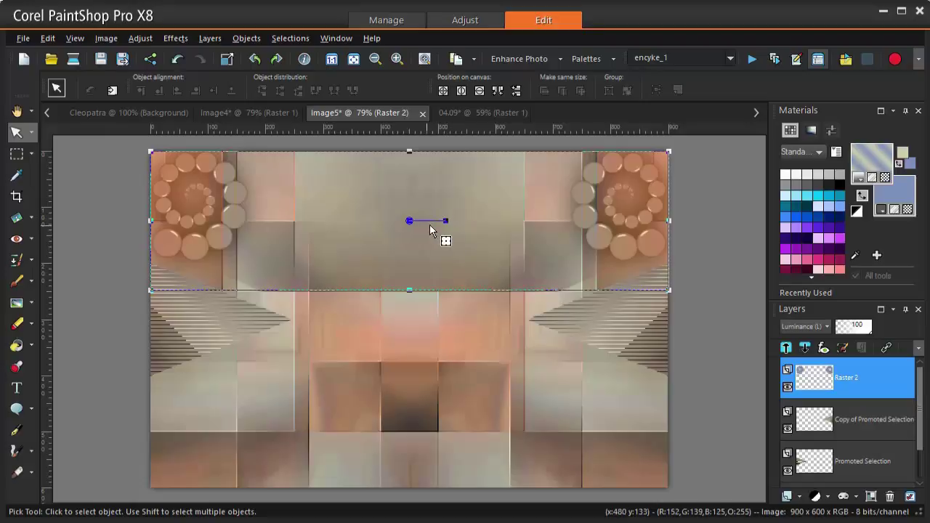
Narrow the right striped triangle to about 81% width and the left one to about 80%, each pulled in from its inner tip.
click(805, 423)
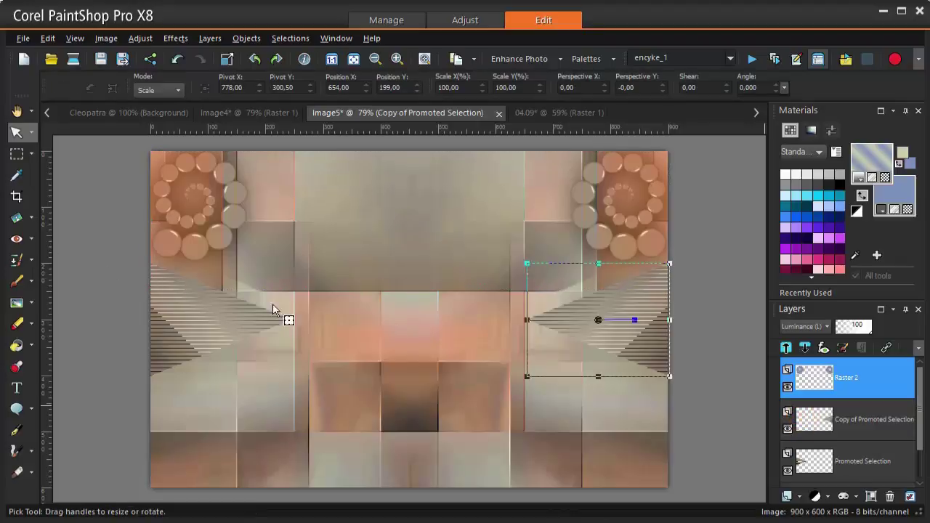
right_click(527, 319)
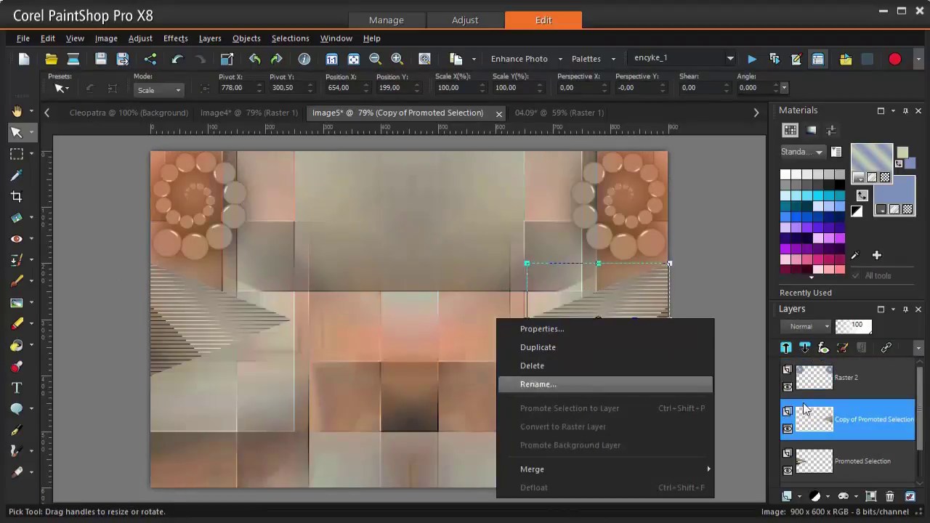
click(539, 384)
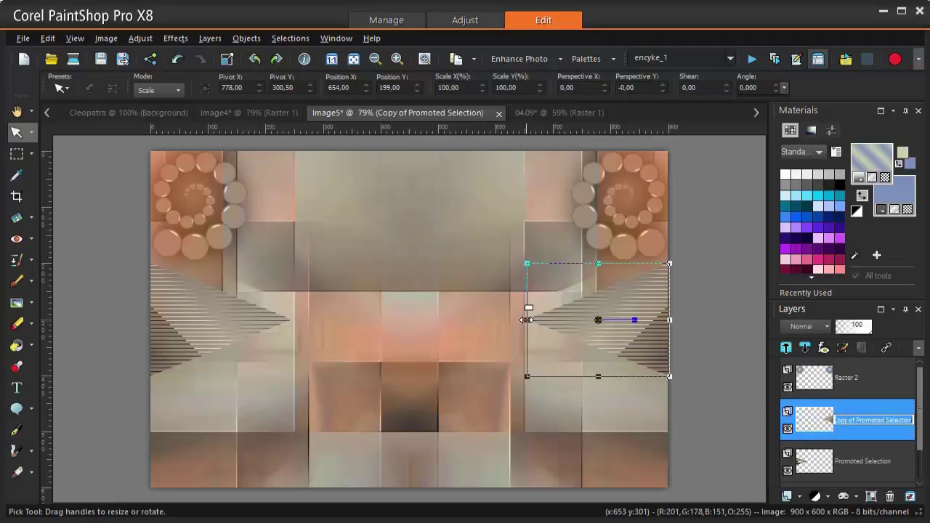
drag(527, 320, 555, 320)
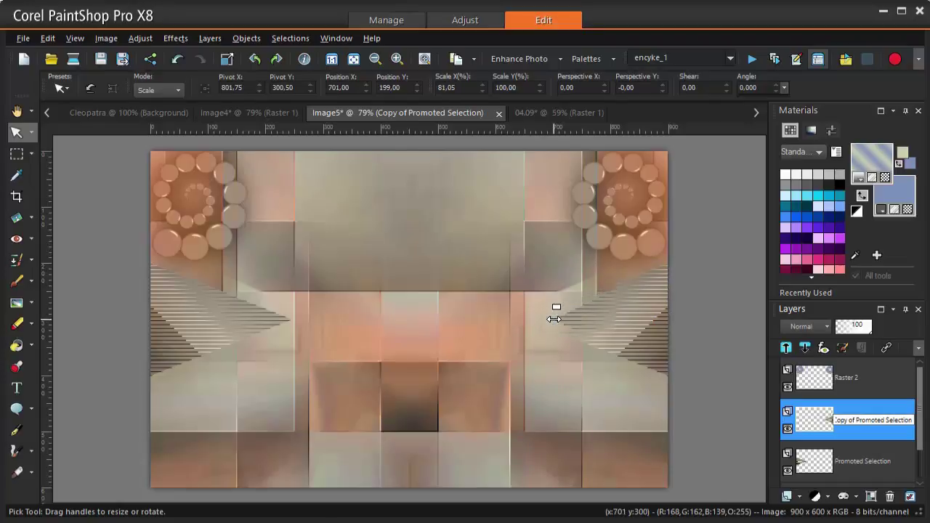
click(806, 458)
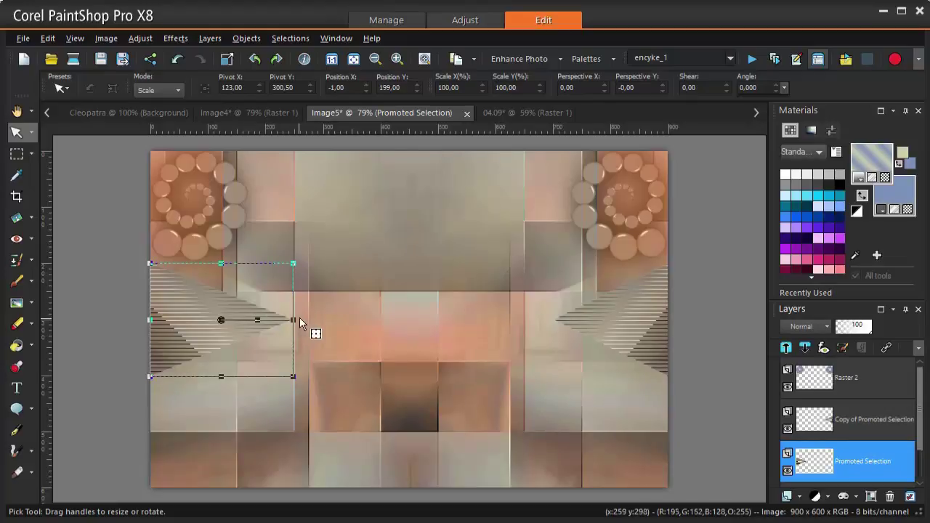
drag(293, 320, 265, 319)
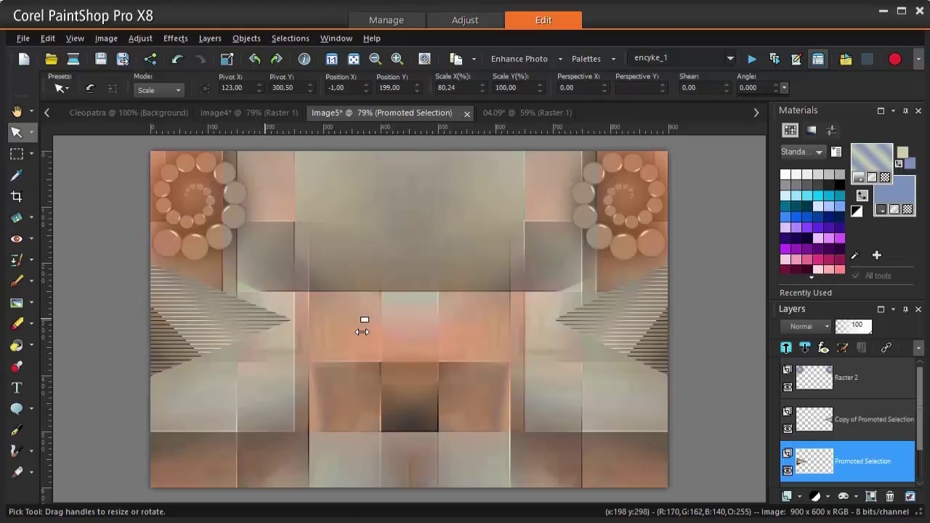
Merge the right triangle layer down into the left triangle layer.
click(800, 422)
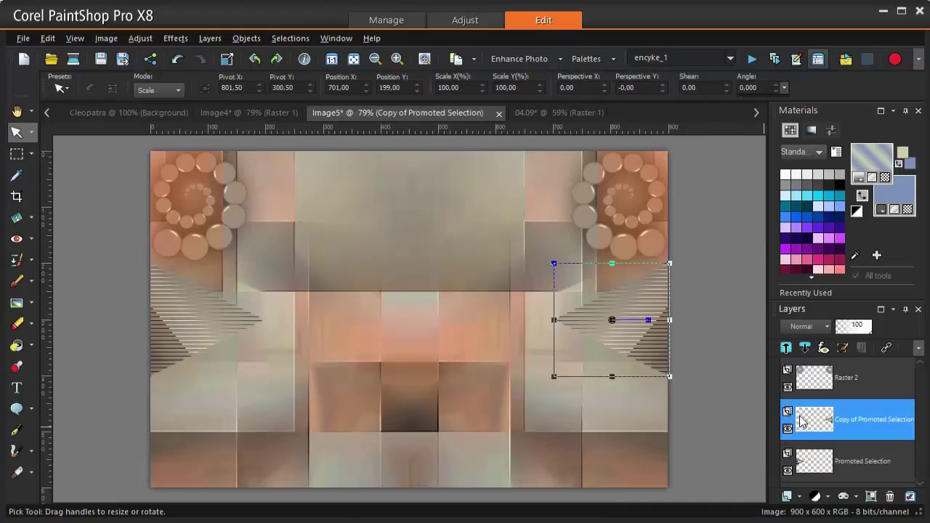
right_click(801, 421)
mouse_move(760, 389)
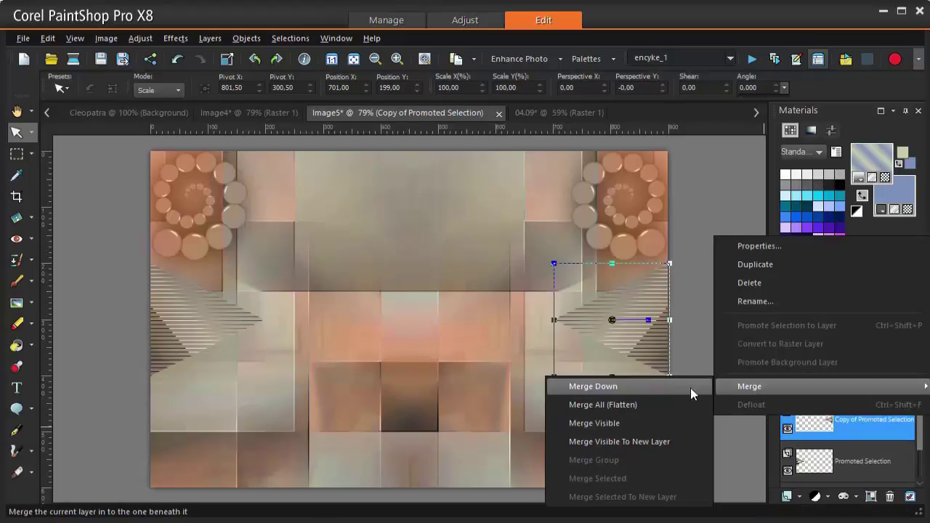
click(686, 388)
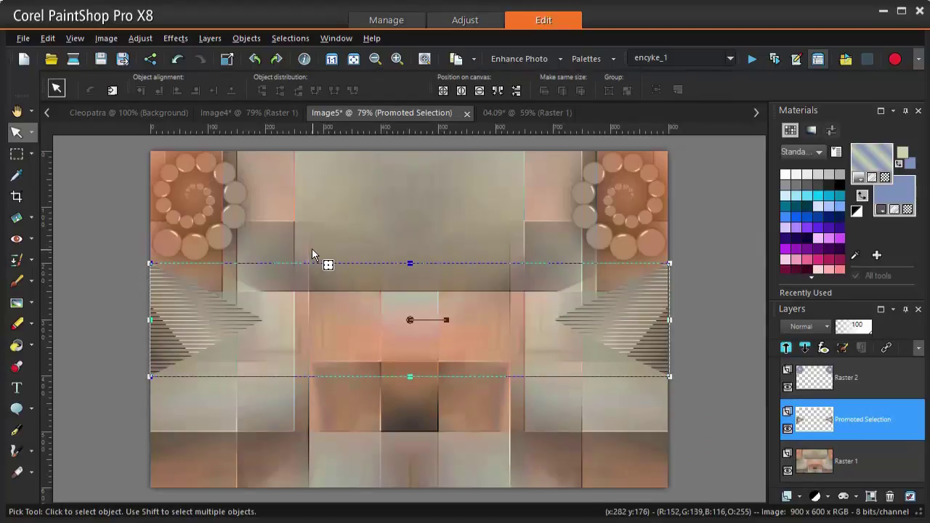
Apply the Perspective Shadow effect to the merged triangles with overall opacity 55 and blur 50.
click(181, 42)
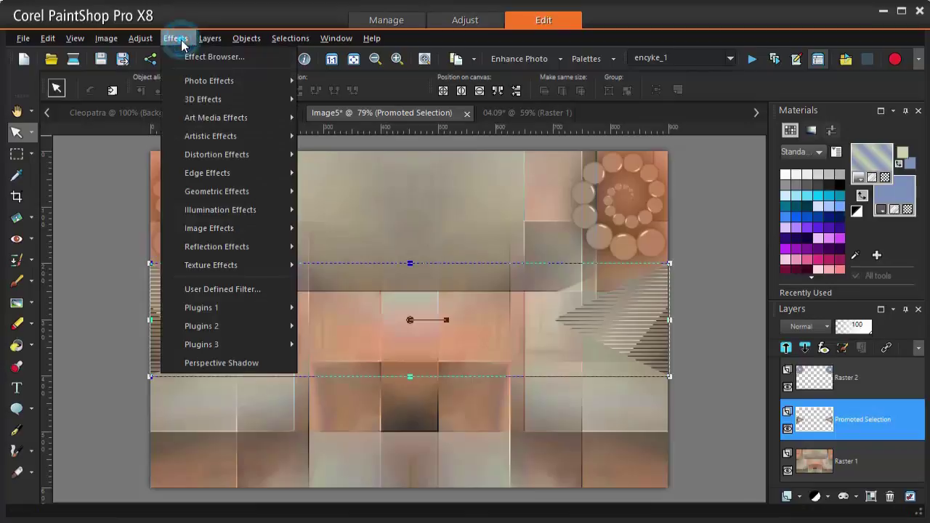
click(249, 360)
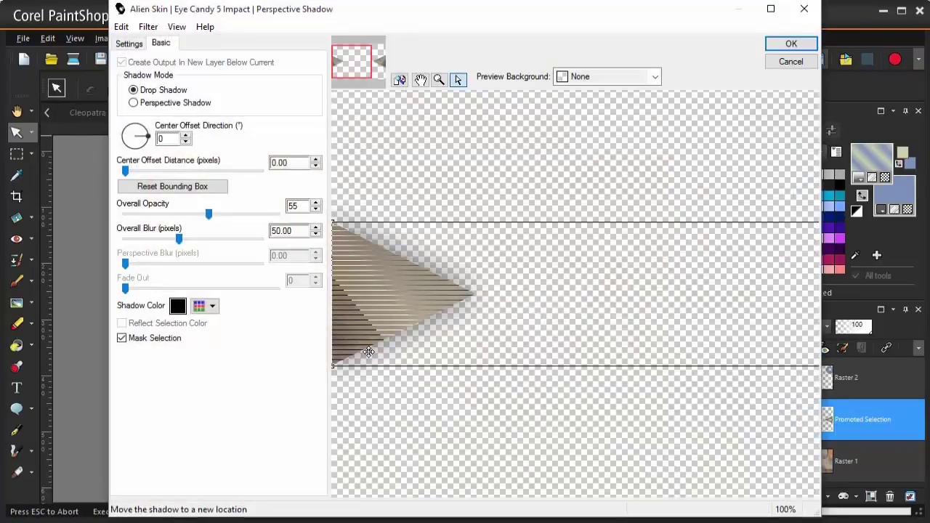
click(791, 46)
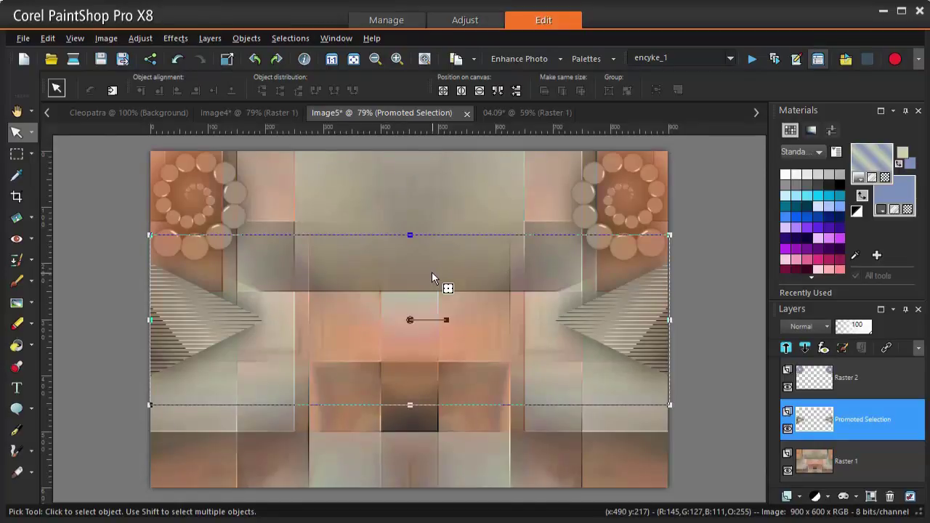
Duplicate the spiral layer and flip the copy vertically into the image's lower corners.
click(814, 384)
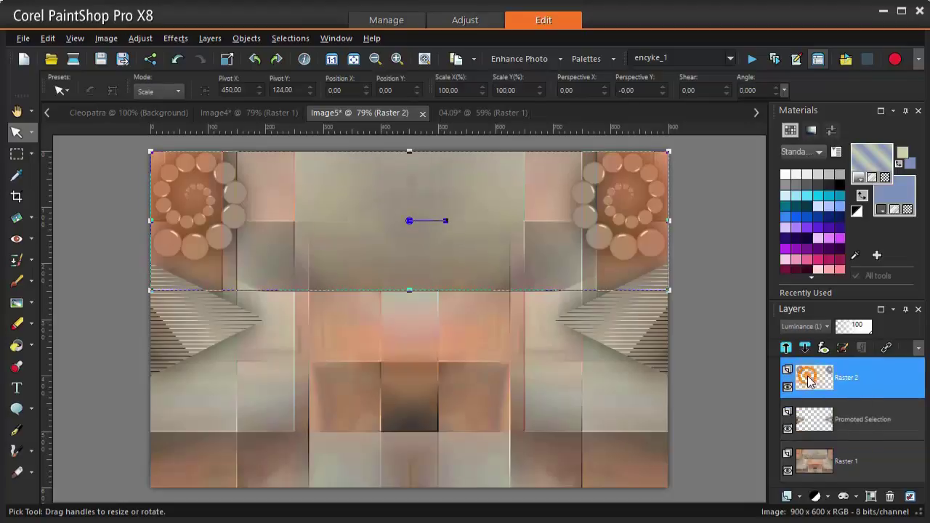
right_click(812, 383)
click(760, 224)
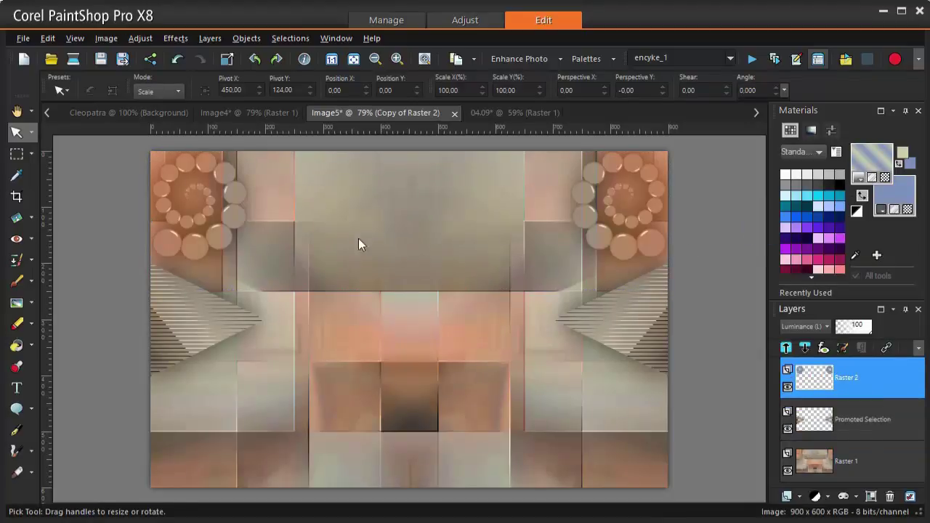
click(107, 39)
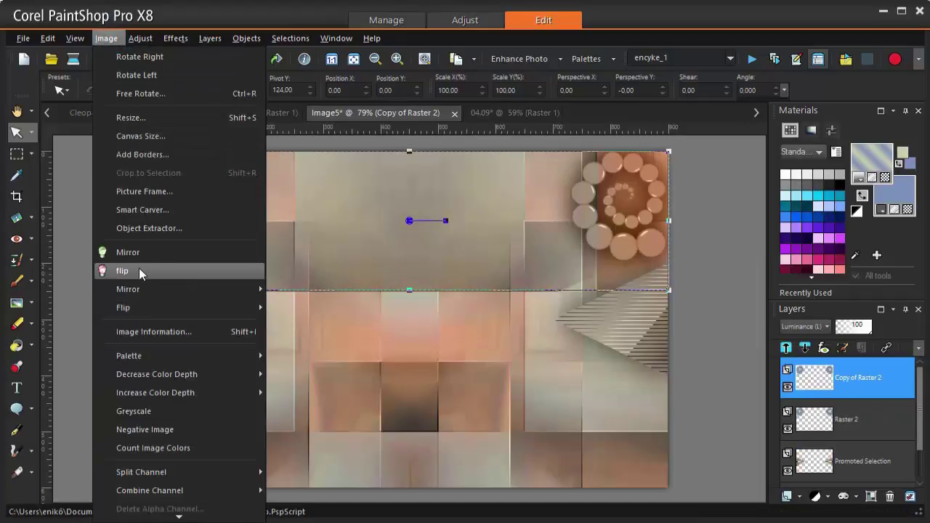
click(116, 270)
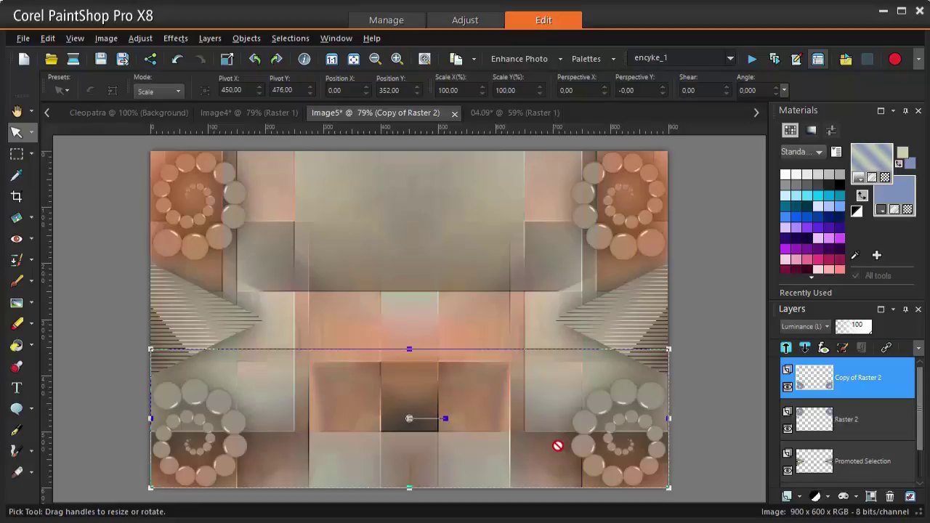
Merge the flipped spiral copy down into the original spiral layer.
right_click(816, 383)
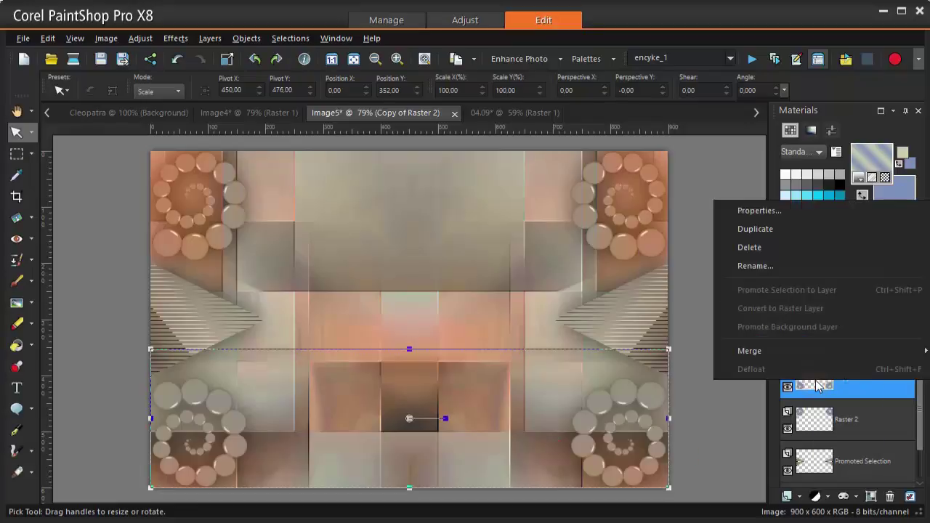
mouse_move(756, 351)
click(685, 351)
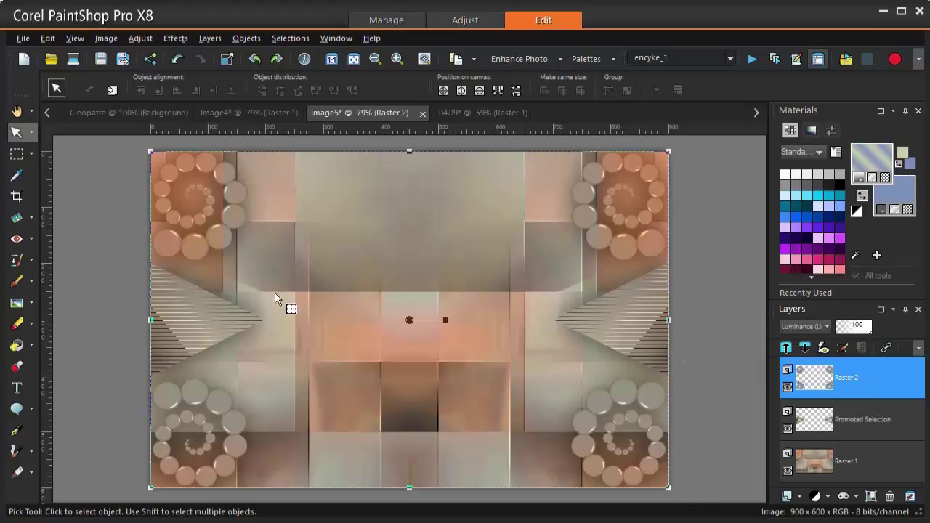
Create a custom rectangular selection over the image's central band, with its left edge at 250 and top edge at 225.
click(31, 154)
click(51, 154)
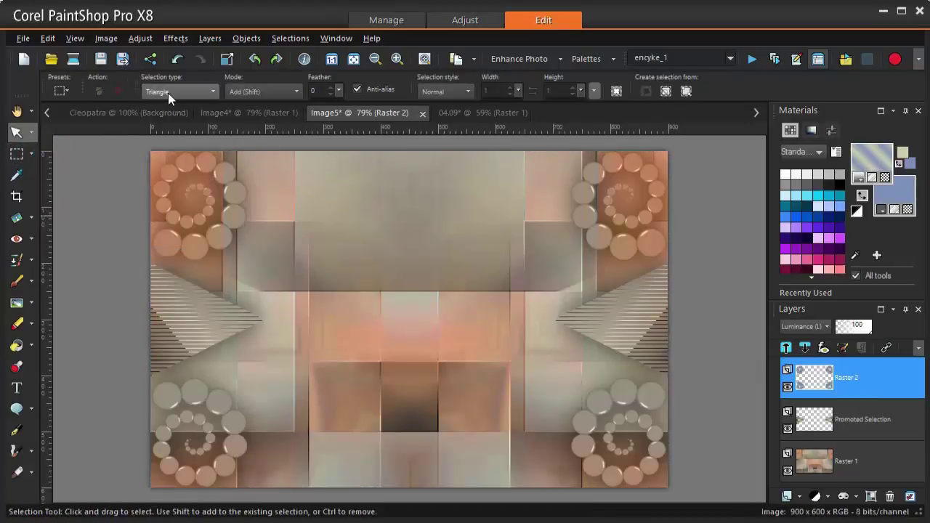
click(170, 91)
click(173, 103)
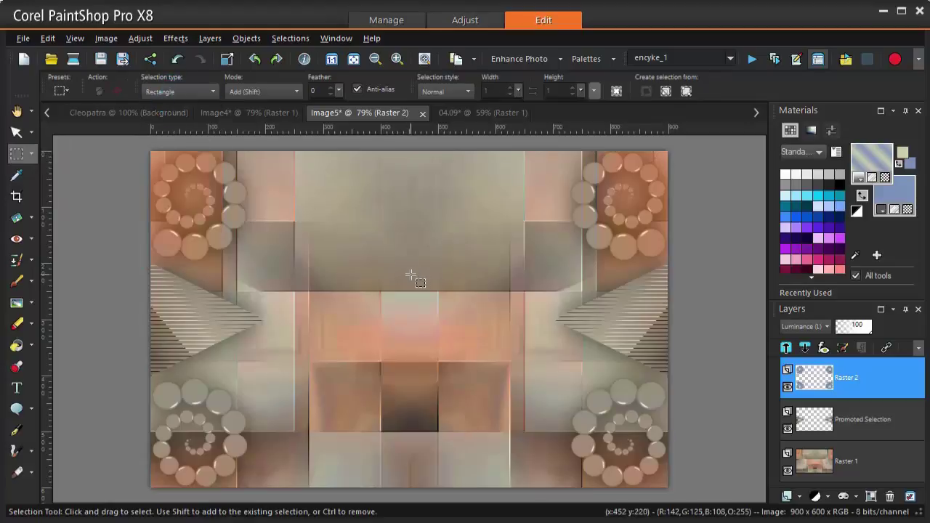
click(617, 91)
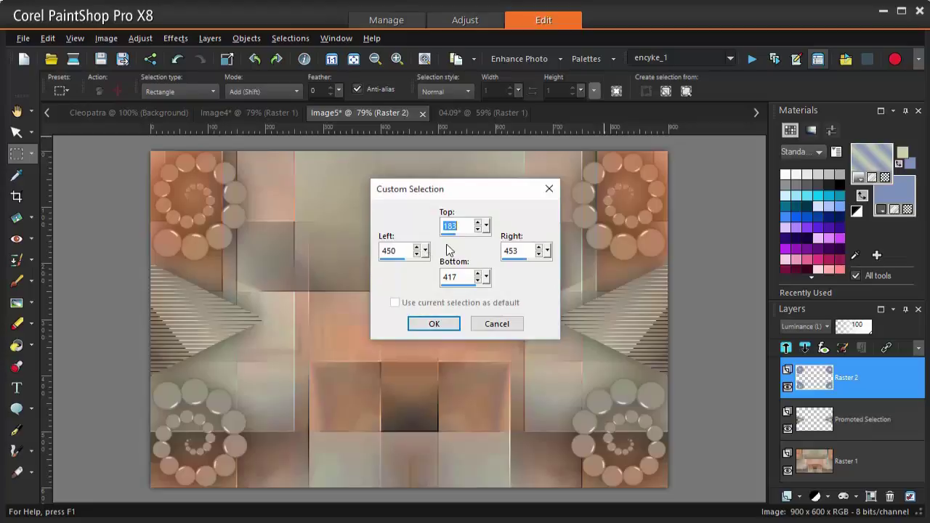
double_click(400, 252)
text(25)
double_click(456, 228)
double_click(456, 277)
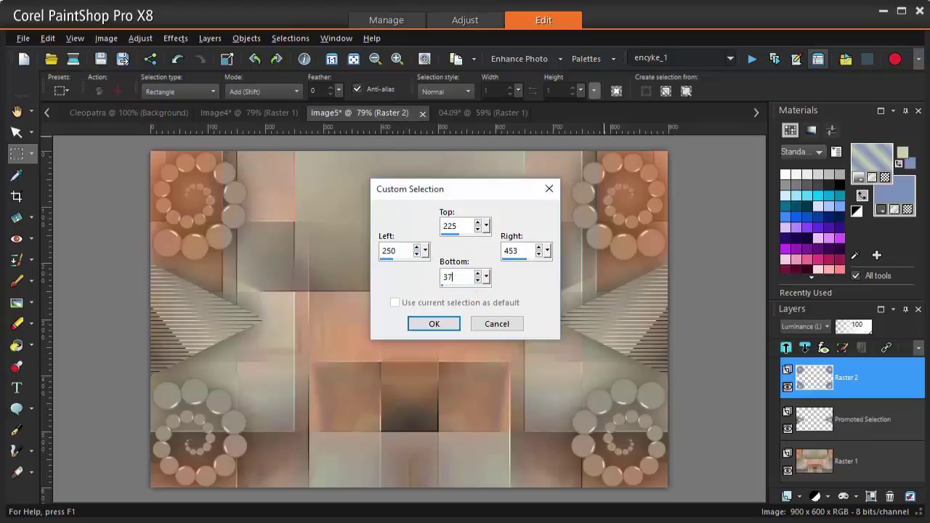
double_click(520, 250)
click(433, 323)
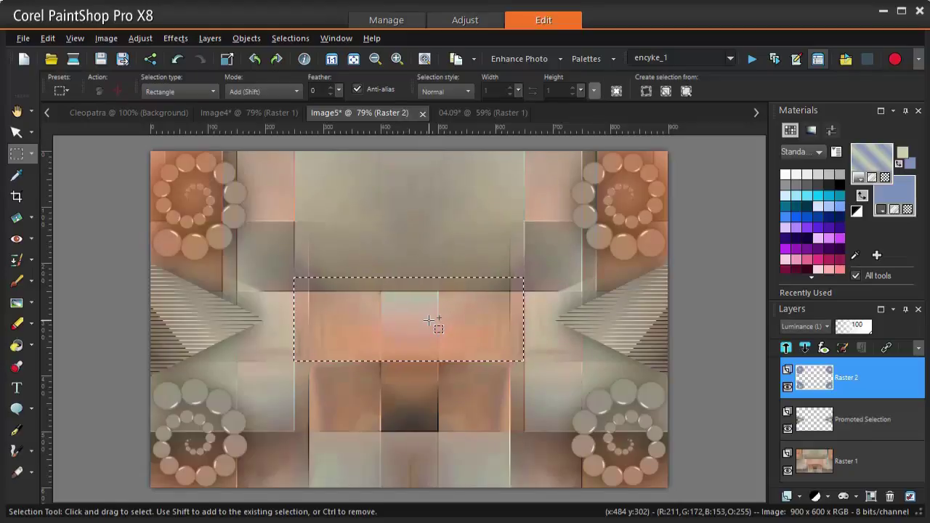
Promote the selected central band of the background layer Raster 1 to its own layer and clear the selection.
click(807, 466)
right_click(808, 466)
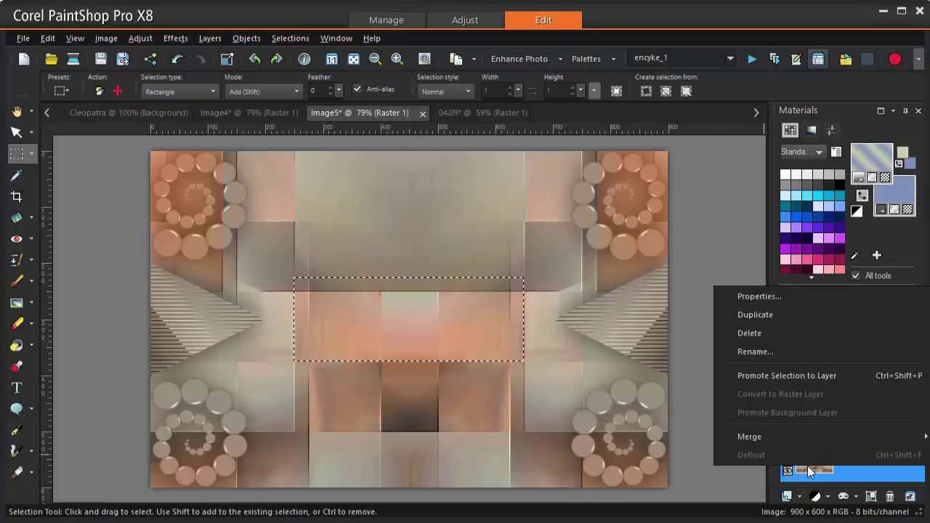
click(794, 377)
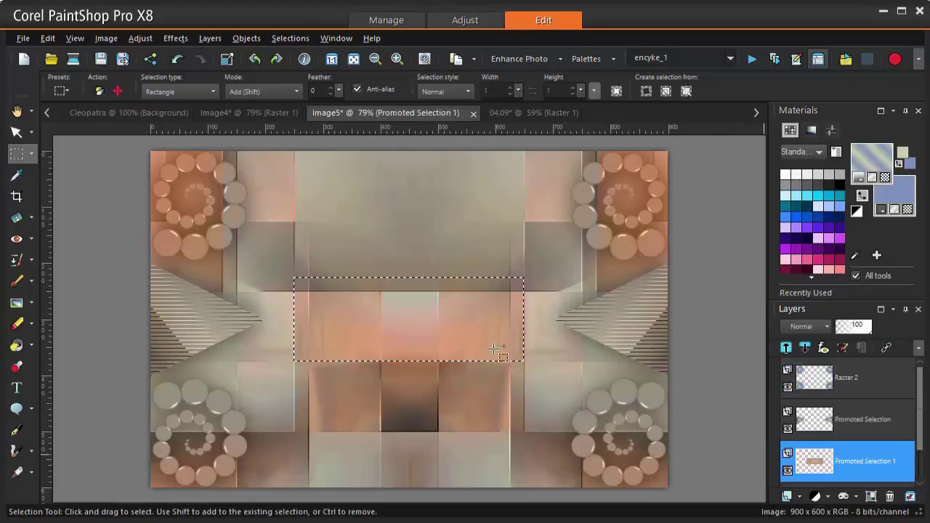
click(299, 36)
click(307, 74)
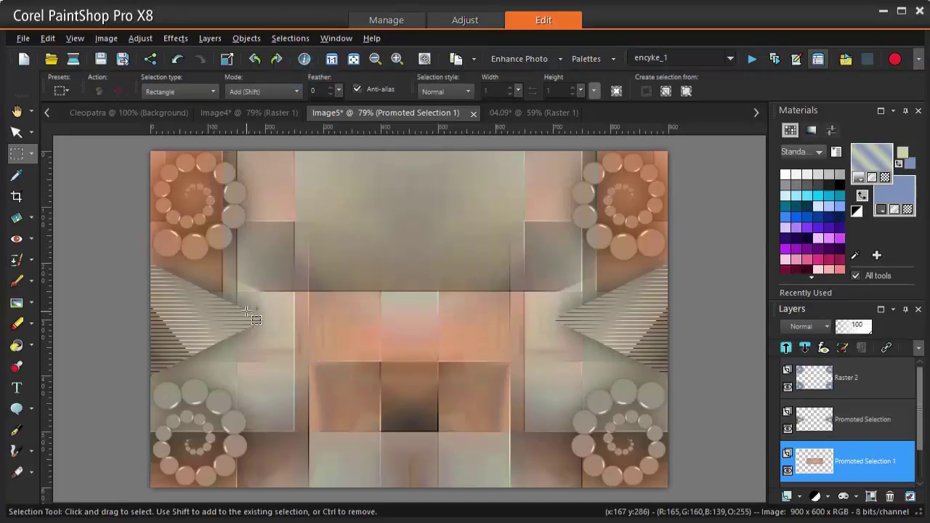
Apply the Carolaine and Sensibility CS-LDots filter to the promoted central band with control values 50, 3 and 2.
click(176, 37)
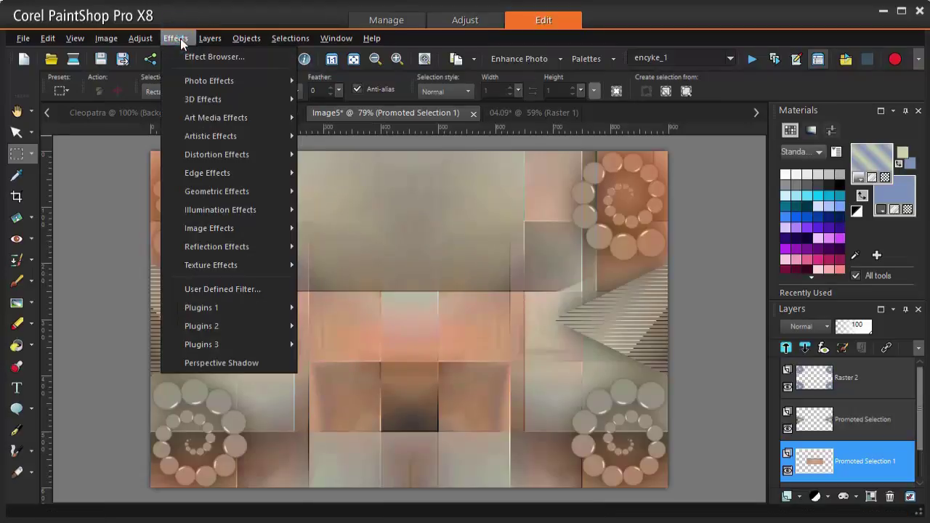
mouse_move(240, 327)
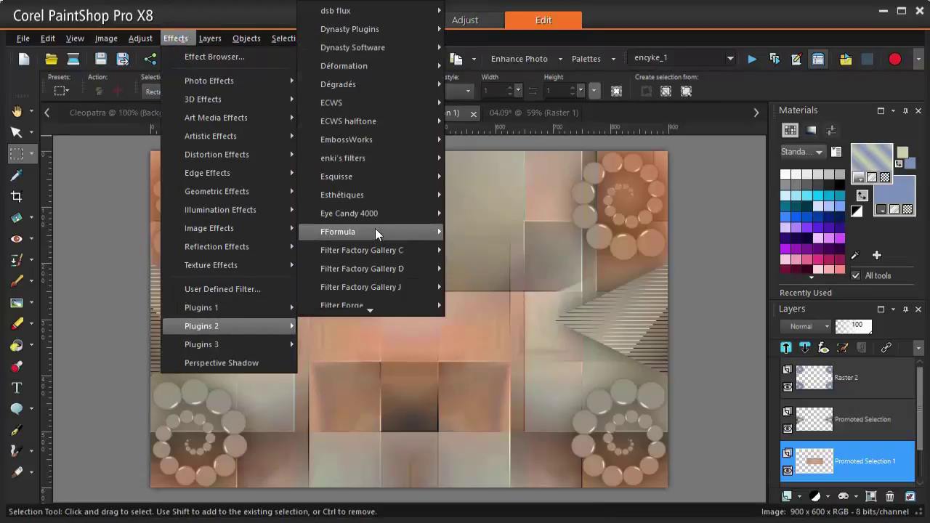
mouse_move(293, 309)
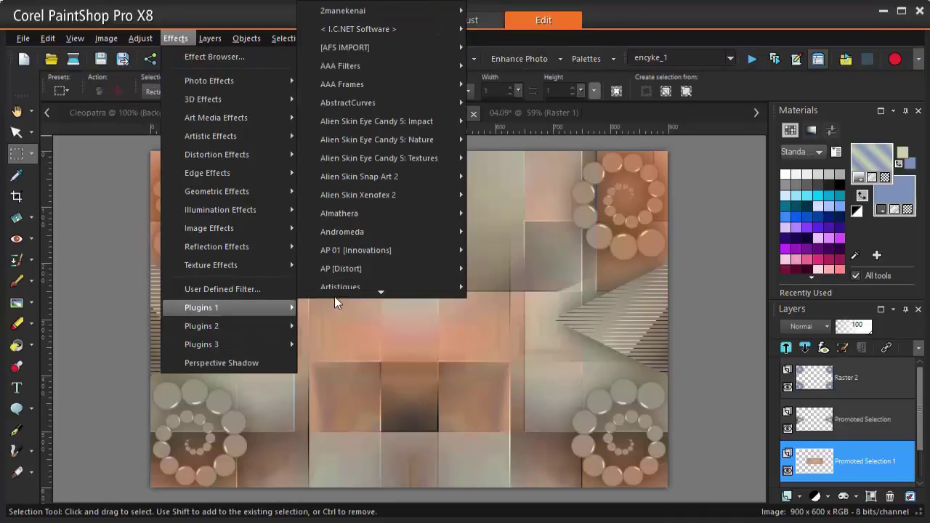
mouse_move(336, 295)
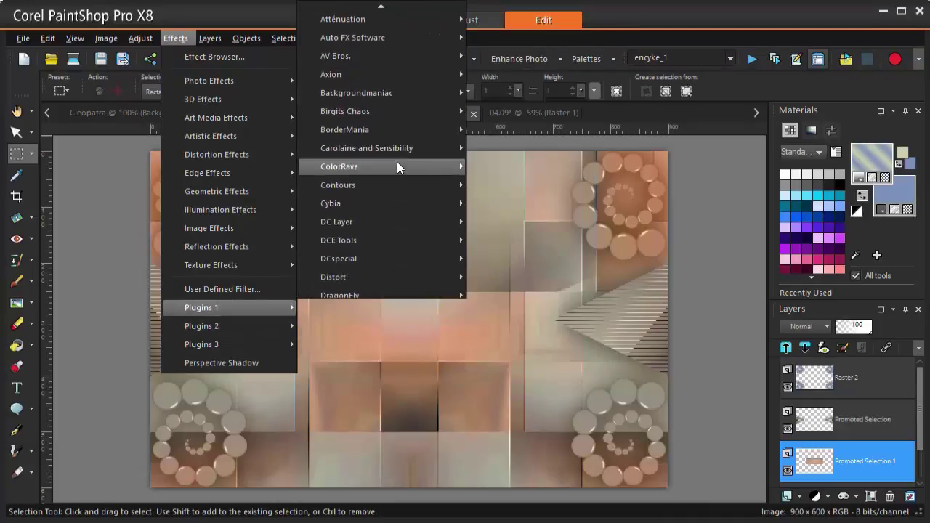
mouse_move(396, 149)
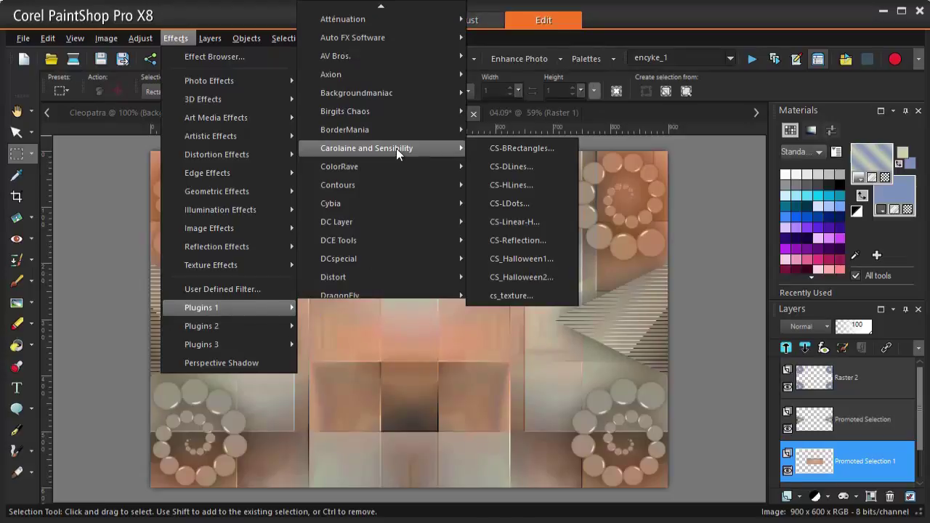
click(501, 205)
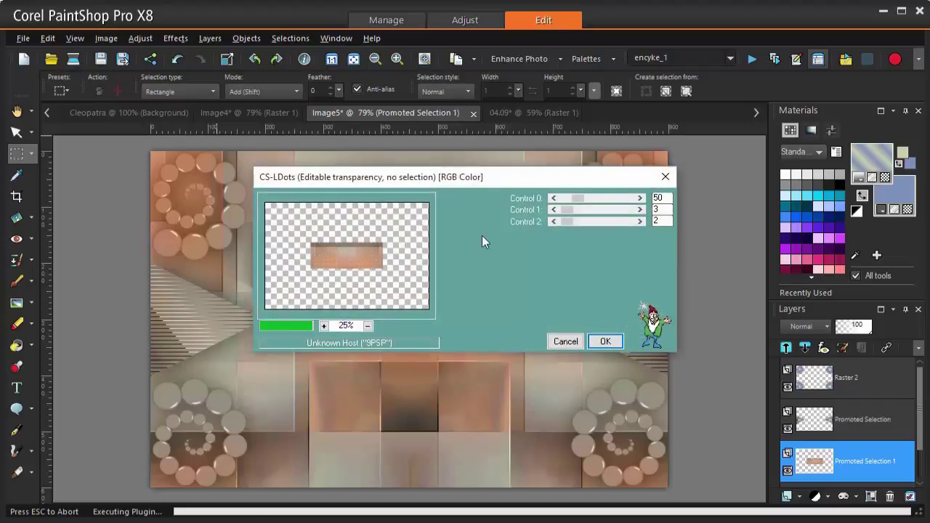
click(605, 342)
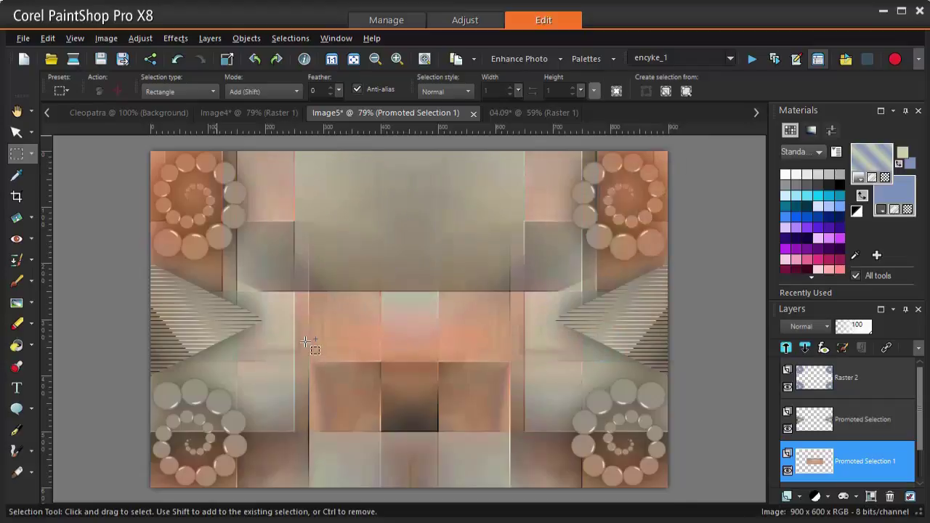
Sharpen the dotted central band layer with Sharpen More.
click(140, 38)
mouse_move(197, 287)
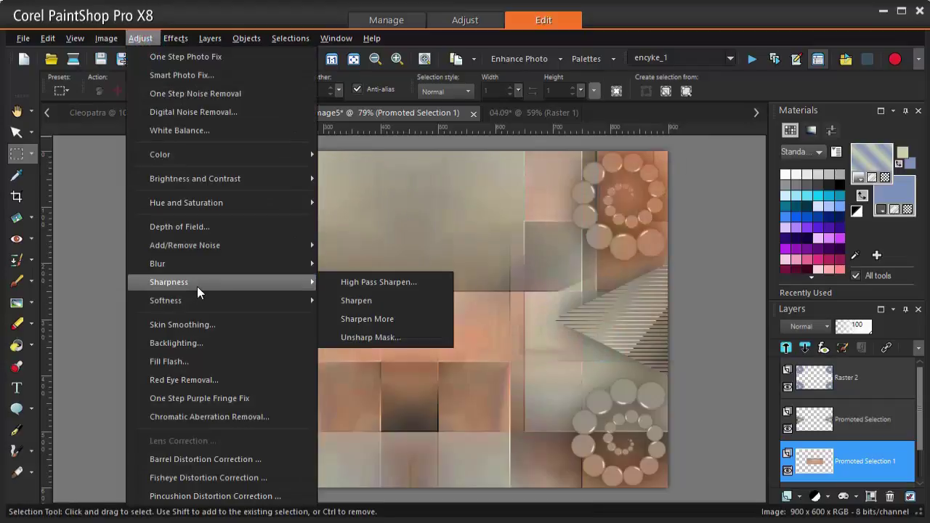
click(387, 319)
key(ctrl+z)
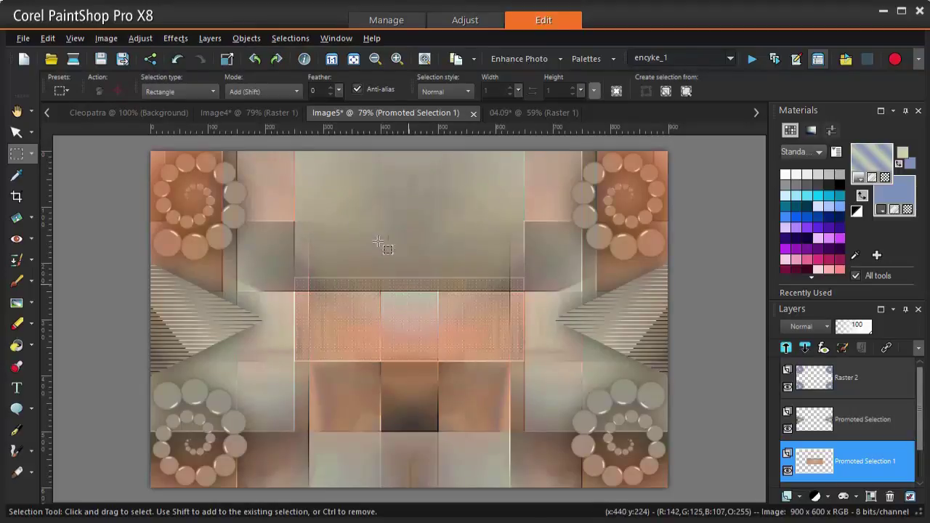
Apply Seamless Tiling to the central band layer with the Corner method, Horizontal direction, horizontal offset -1 and transition 50.
click(177, 38)
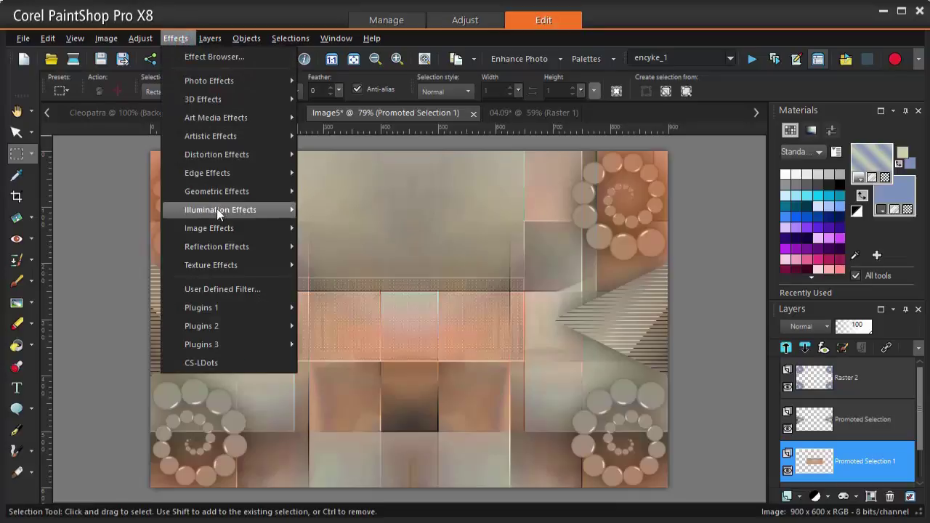
mouse_move(218, 226)
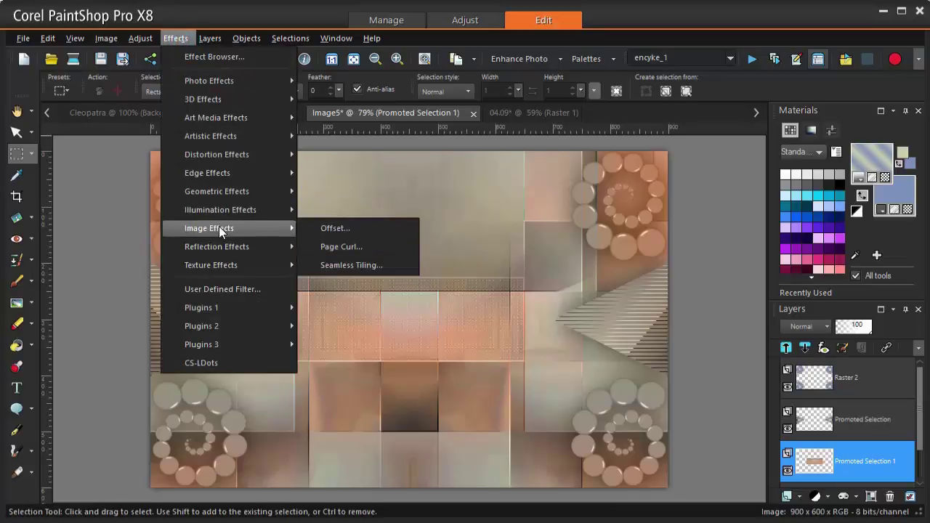
click(360, 265)
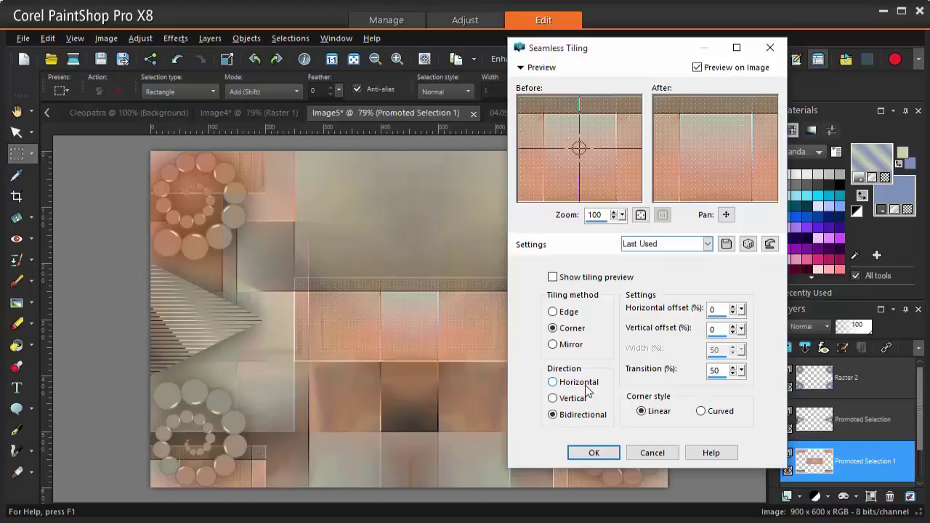
click(587, 389)
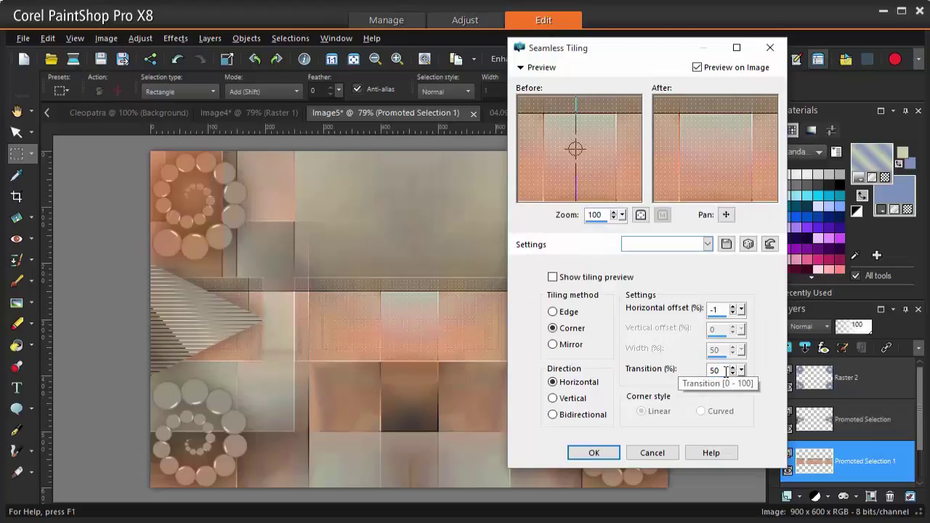
click(602, 453)
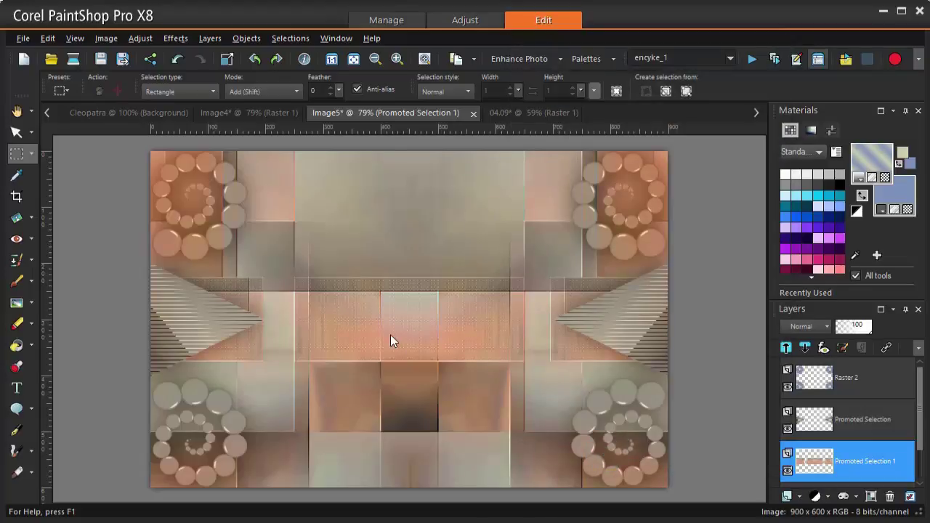
Apply Seamless Tiling to the band layer again with Corner method, Bidirectional direction, zero offsets, transition 100 and Linear corner style.
click(175, 38)
mouse_move(239, 215)
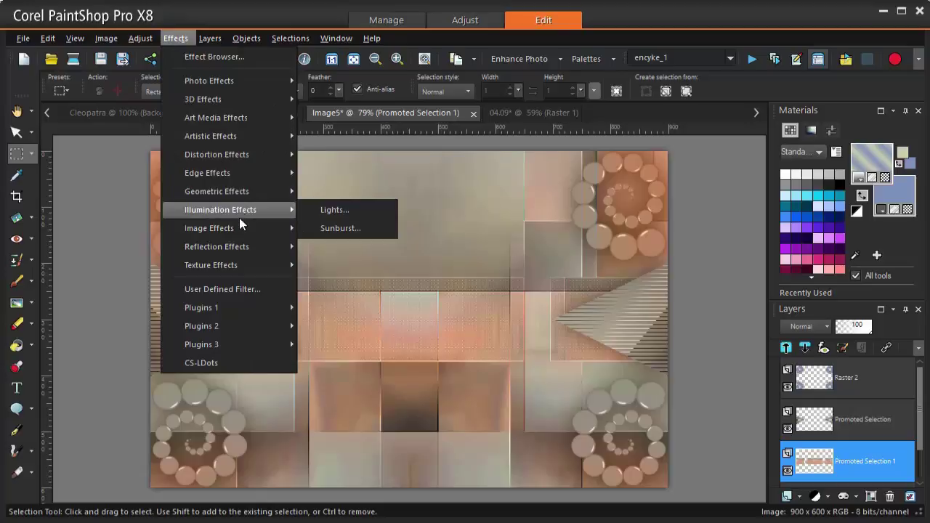
mouse_move(238, 231)
click(346, 269)
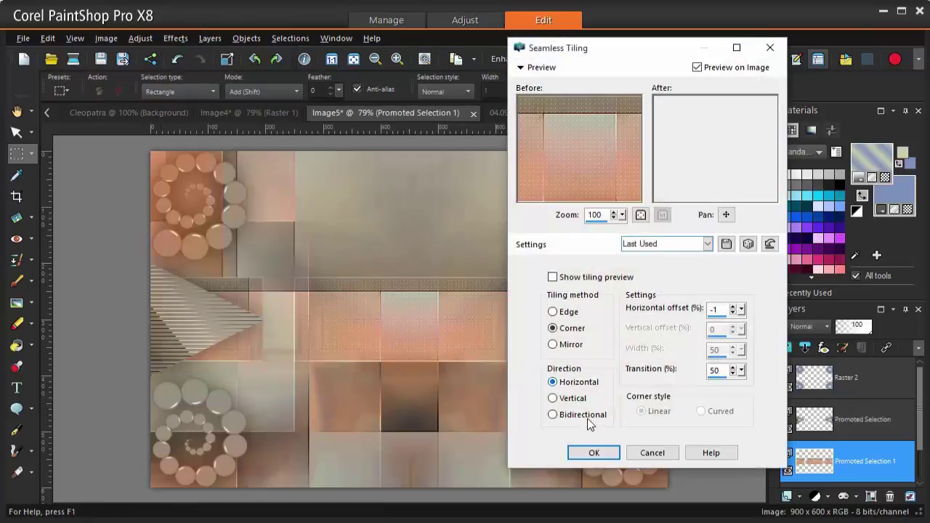
click(585, 415)
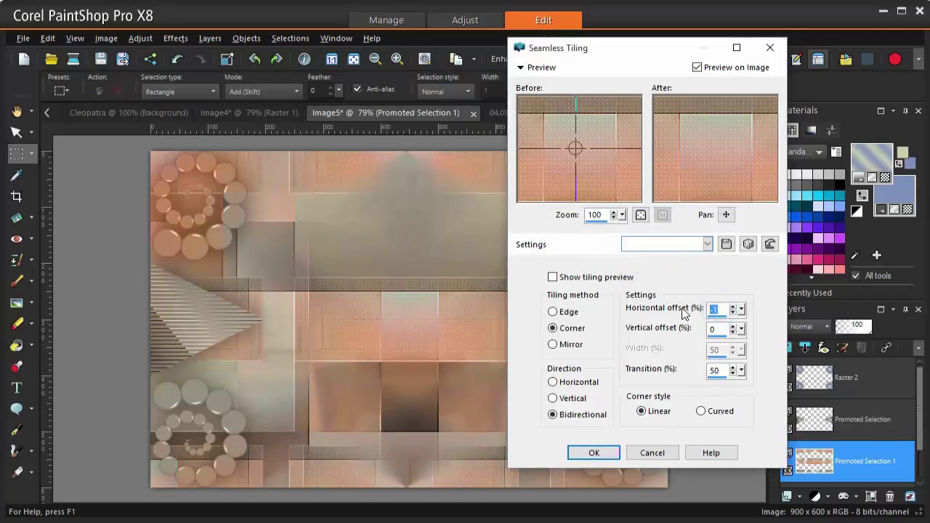
text(0)
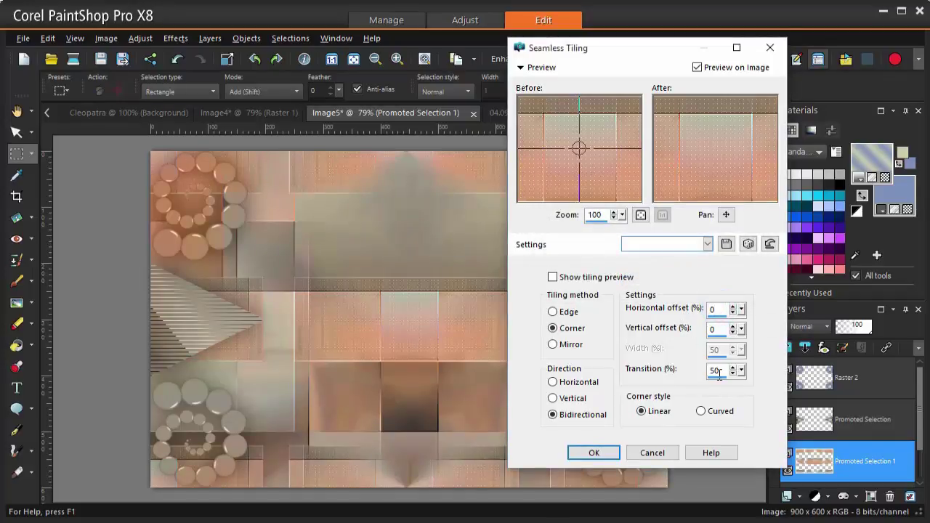
click(718, 373)
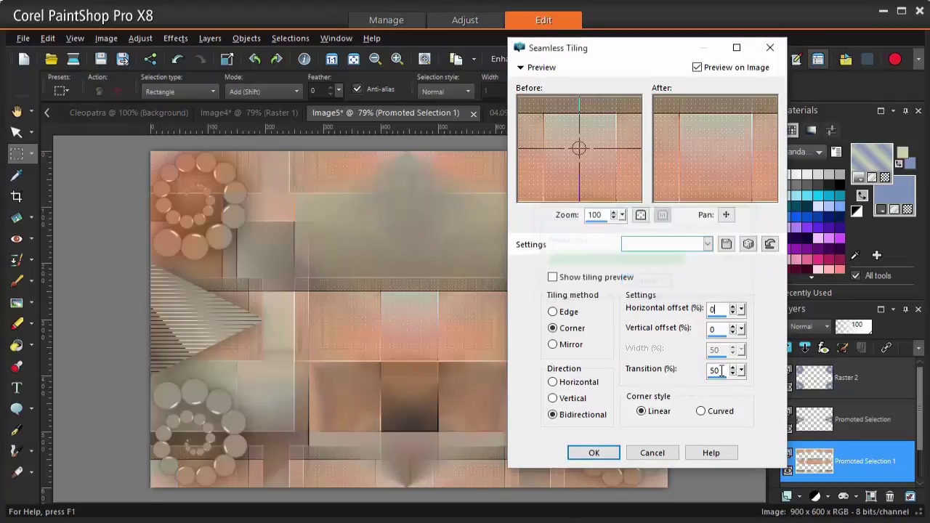
double_click(716, 371)
text(100)
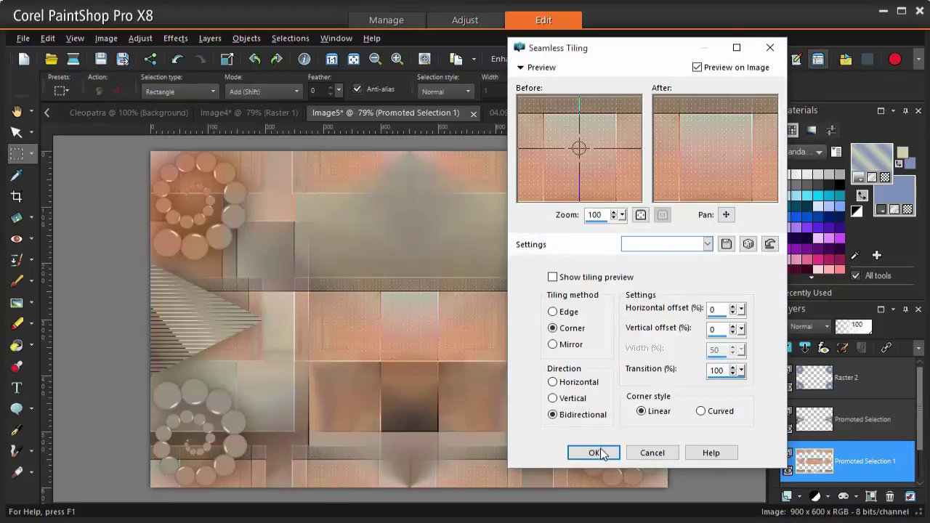
click(594, 453)
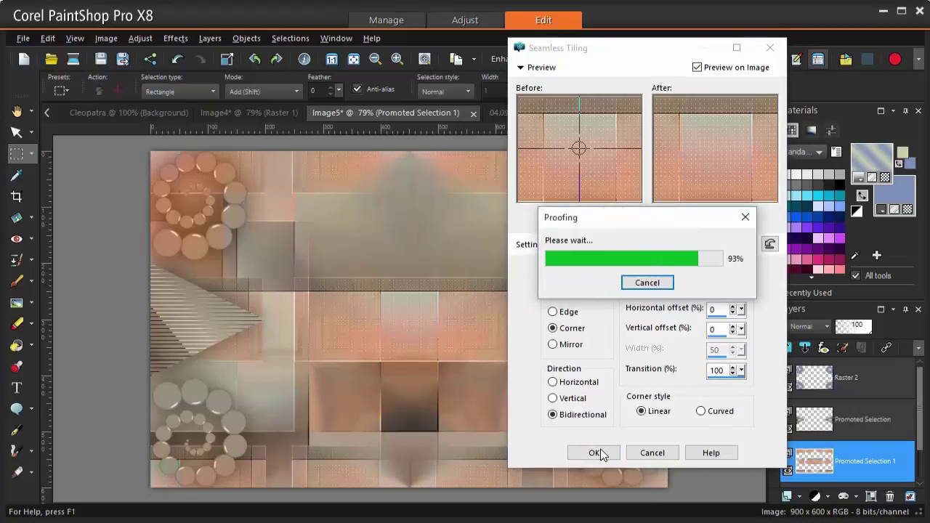
click(594, 453)
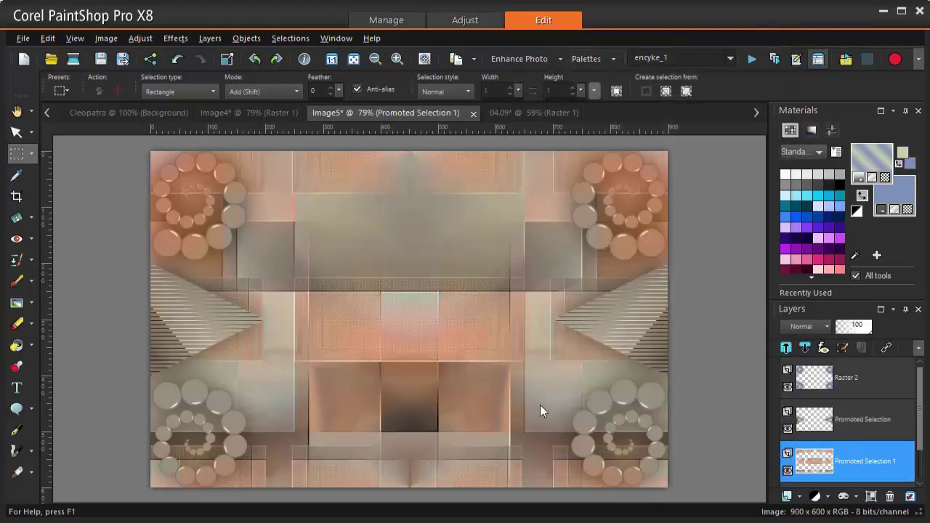
Add a black drop shadow to the tiled band layer with vertical and horizontal offsets 1, opacity 100 and blur 0.
click(179, 39)
mouse_move(214, 101)
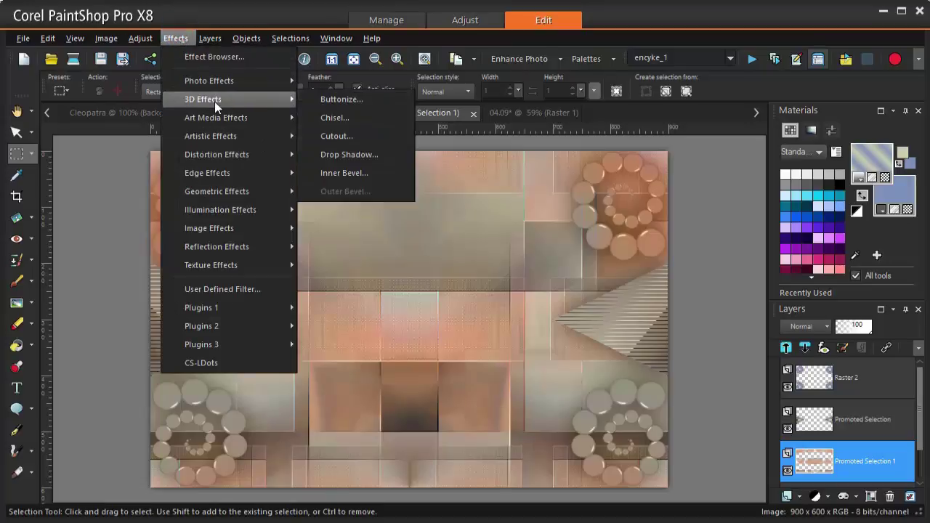
click(346, 154)
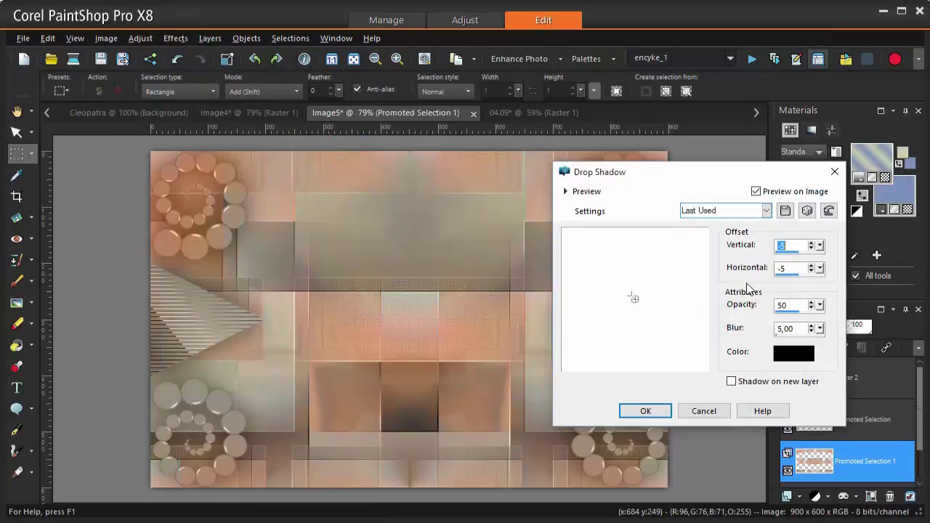
text(1)
key(Tab)
text(1)
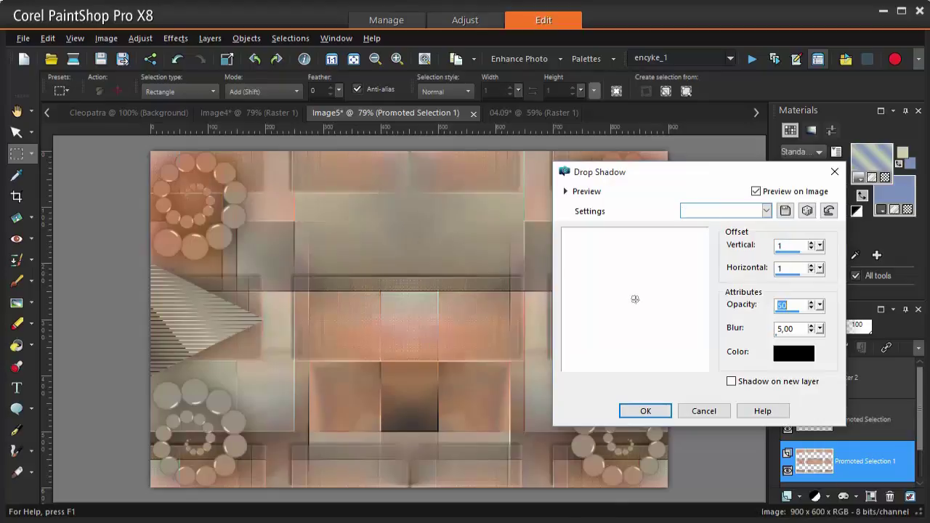
text(100)
key(Tab)
text(0)
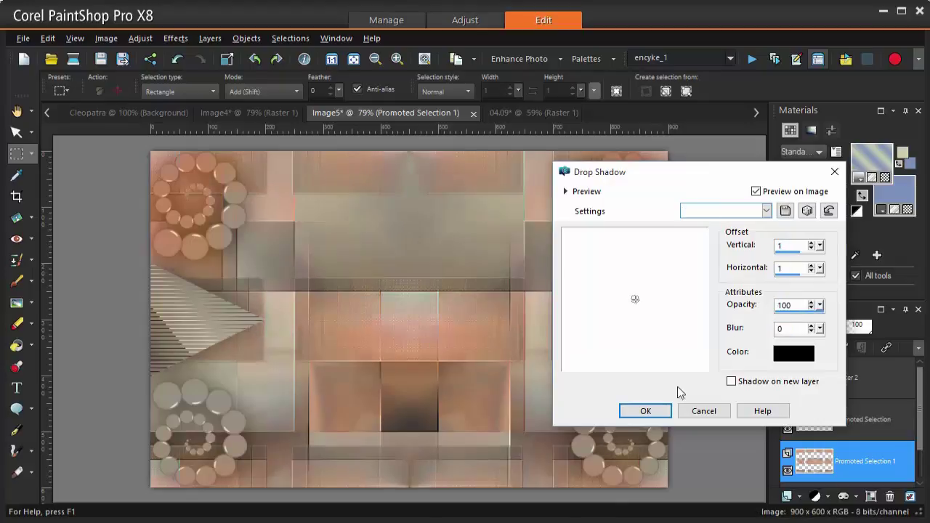
click(639, 411)
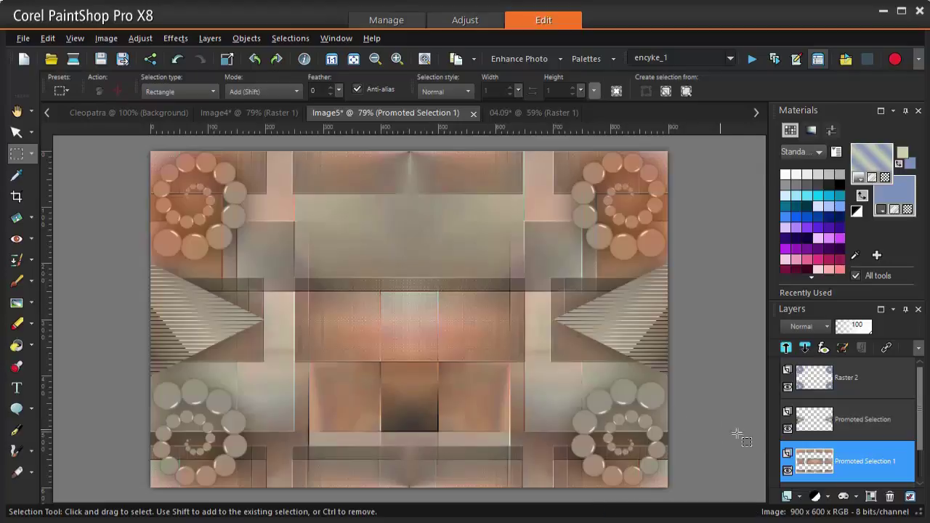
Apply Seamless Tiling to the striped triangles layer with the Default preset: Corner method, Bidirectional direction, zero offsets, transition 50 and Linear corner style.
click(813, 428)
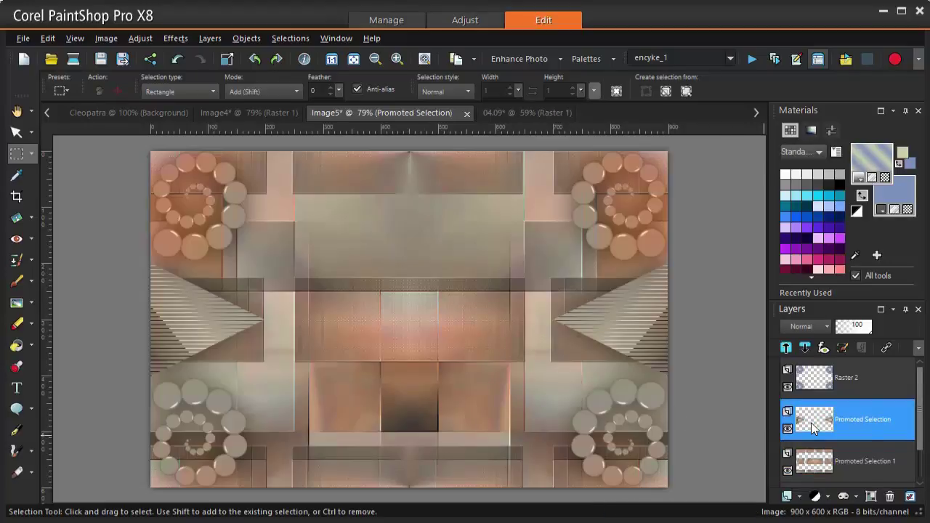
mouse_move(809, 424)
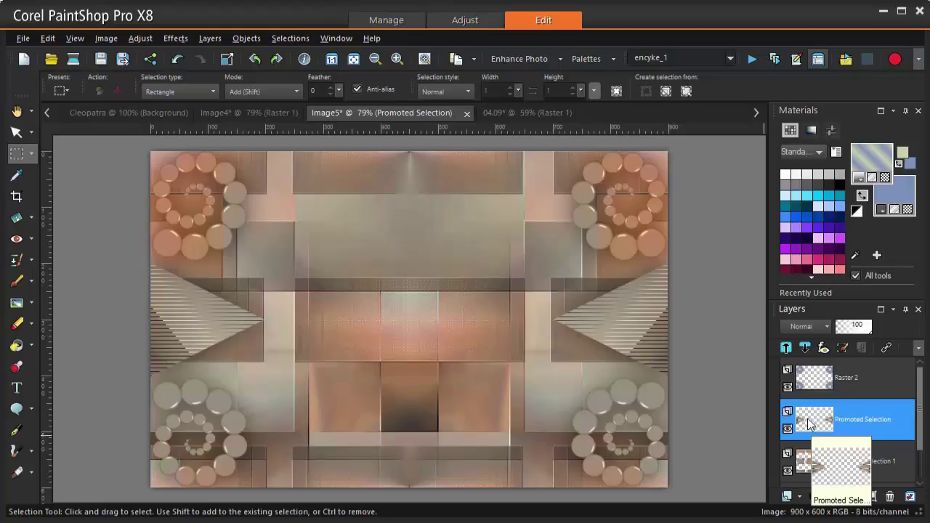
click(807, 380)
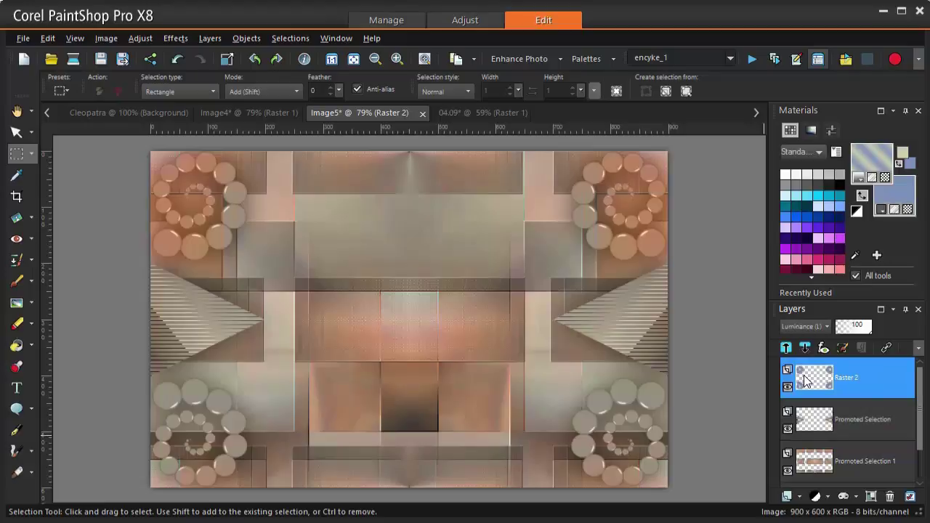
click(814, 418)
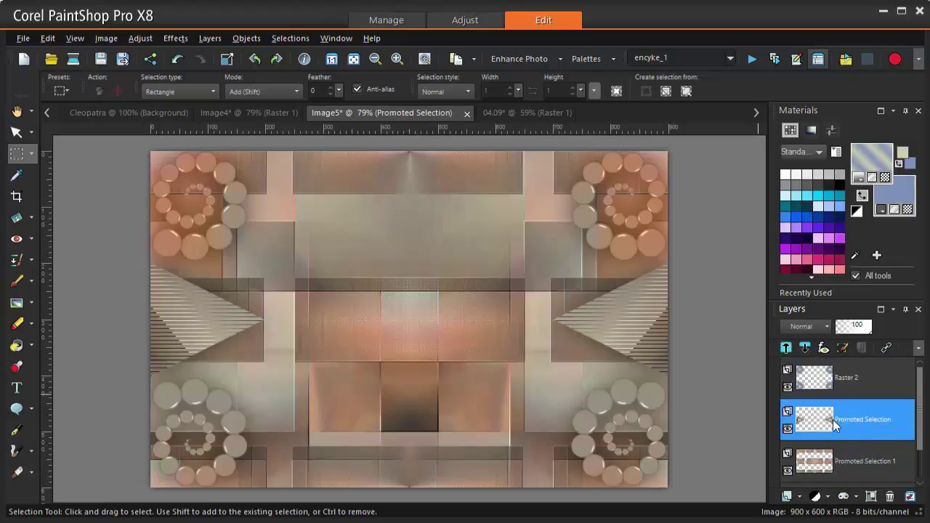
click(176, 38)
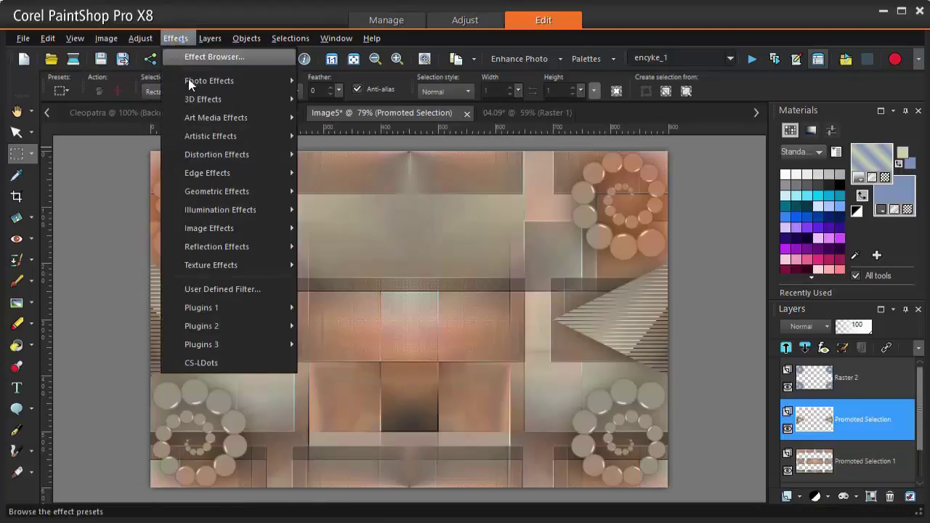
mouse_move(245, 228)
click(345, 266)
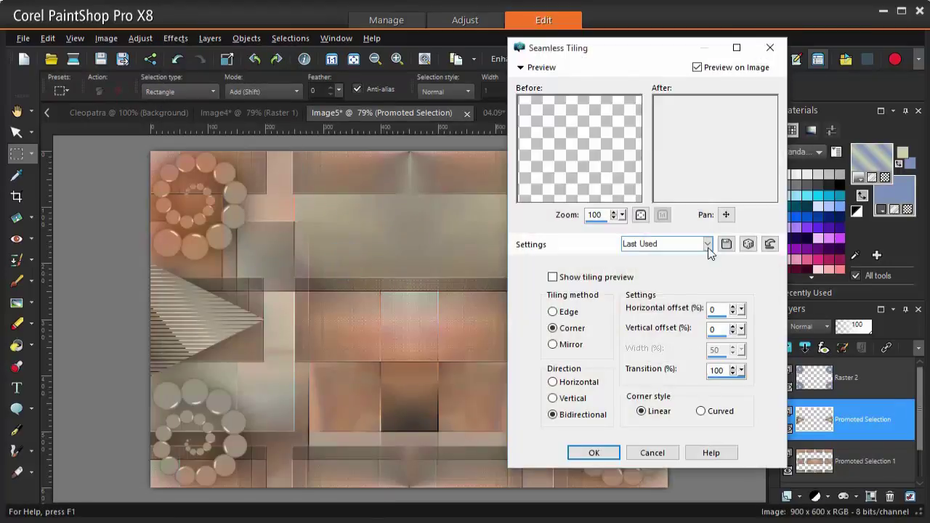
click(708, 246)
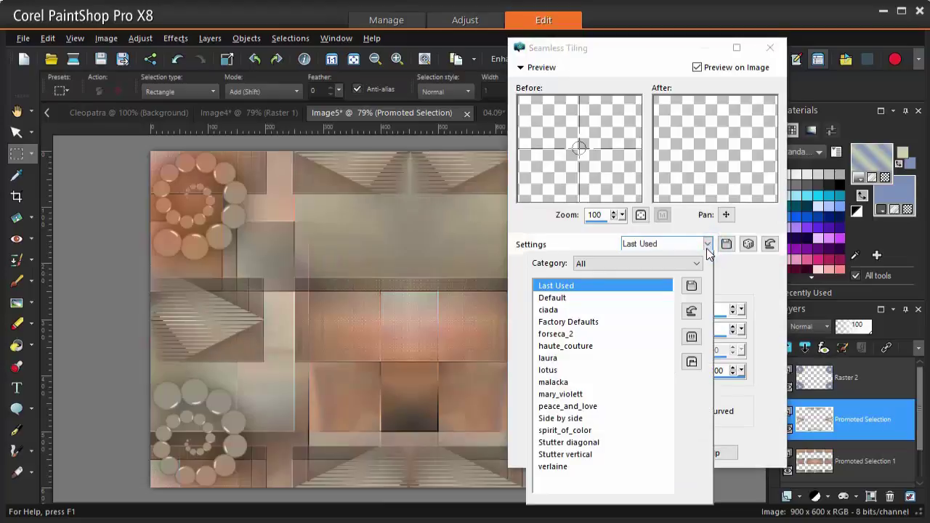
click(613, 299)
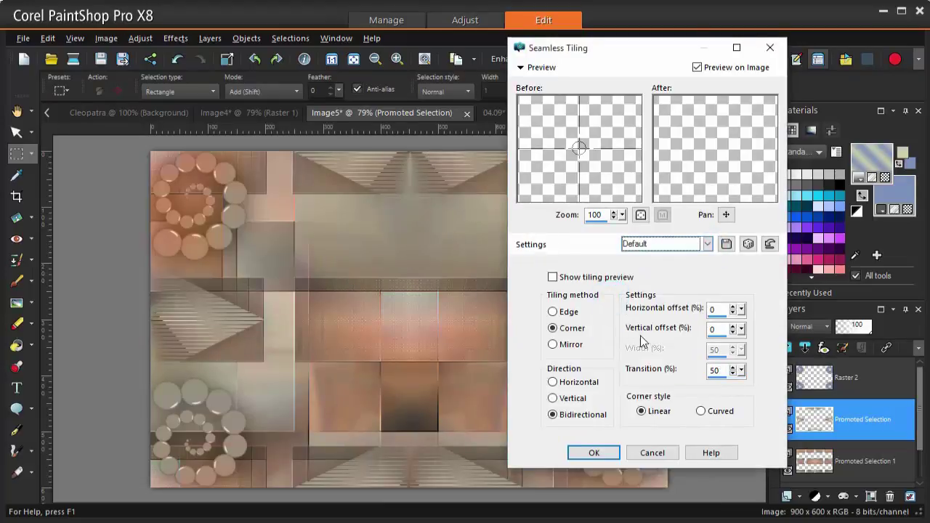
click(597, 452)
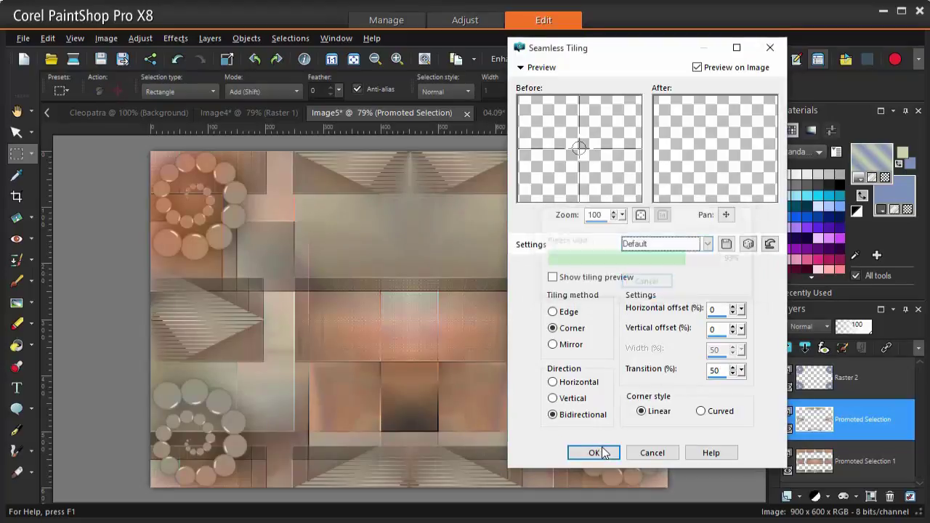
click(597, 452)
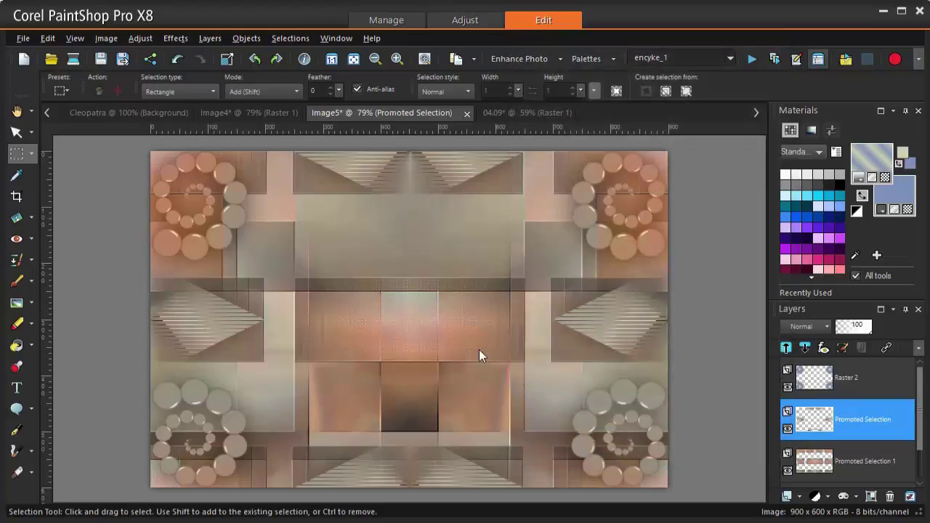
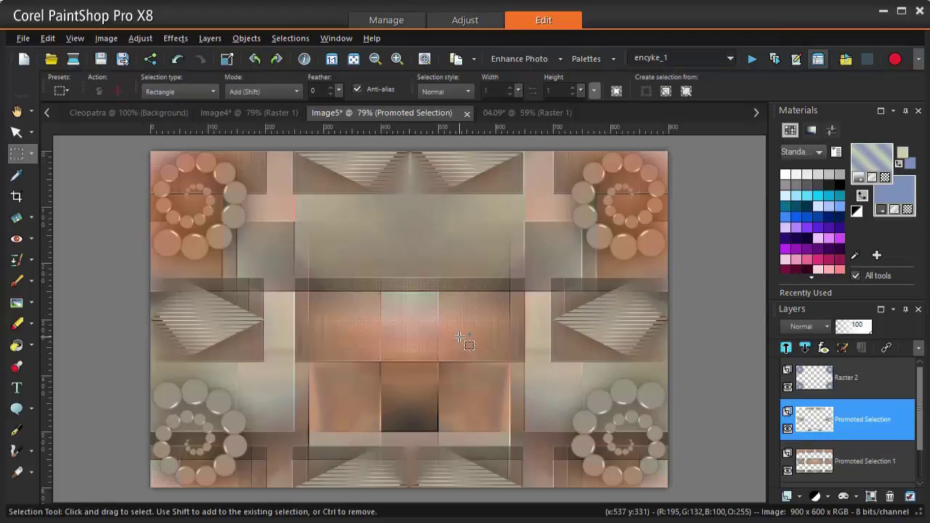
Try to merge the Raster 2 spirals layer down into the striped triangles layer.
click(812, 383)
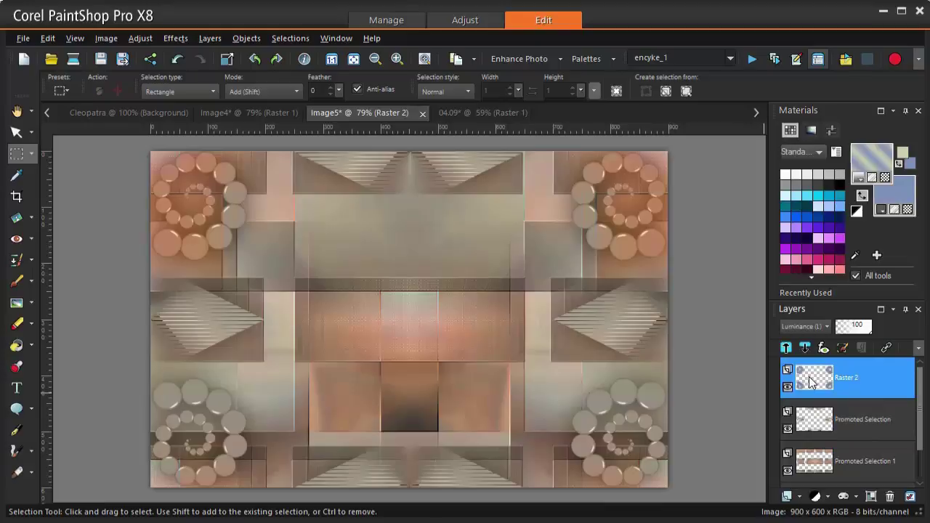
right_click(812, 378)
mouse_move(780, 331)
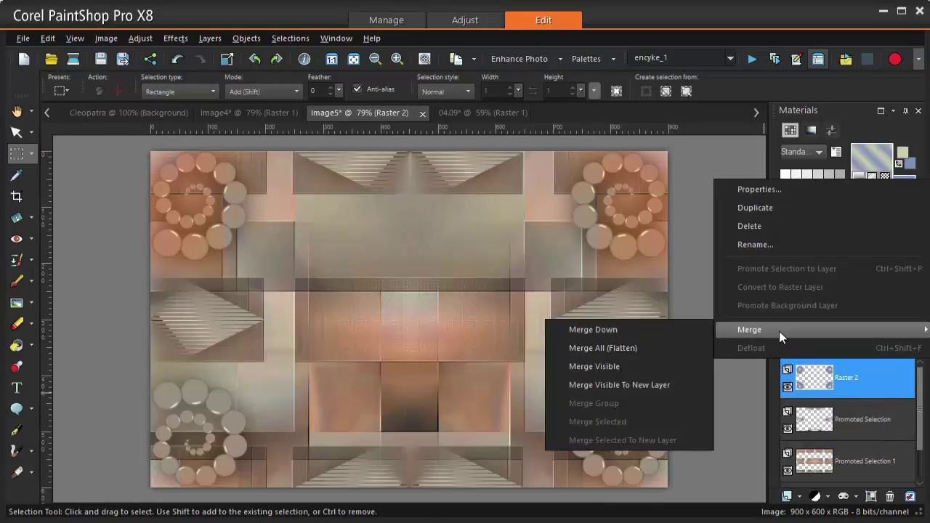
click(679, 334)
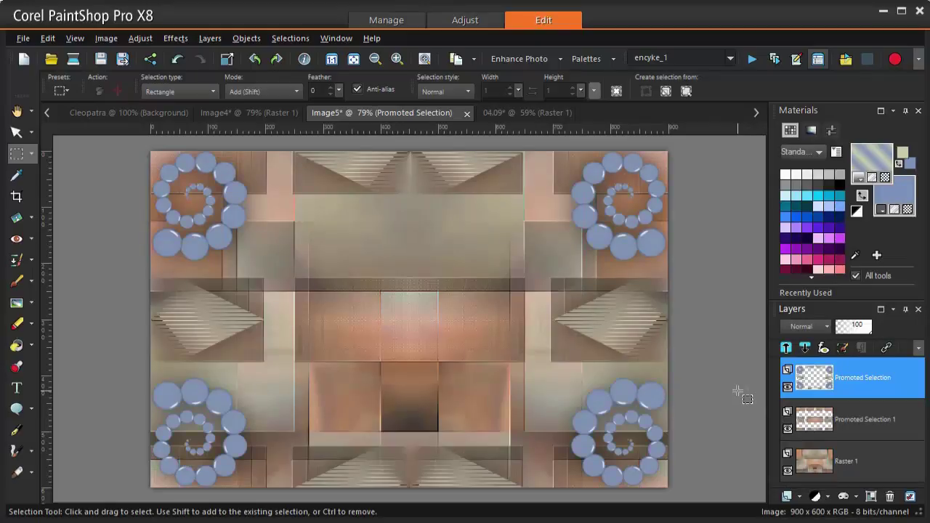
click(169, 39)
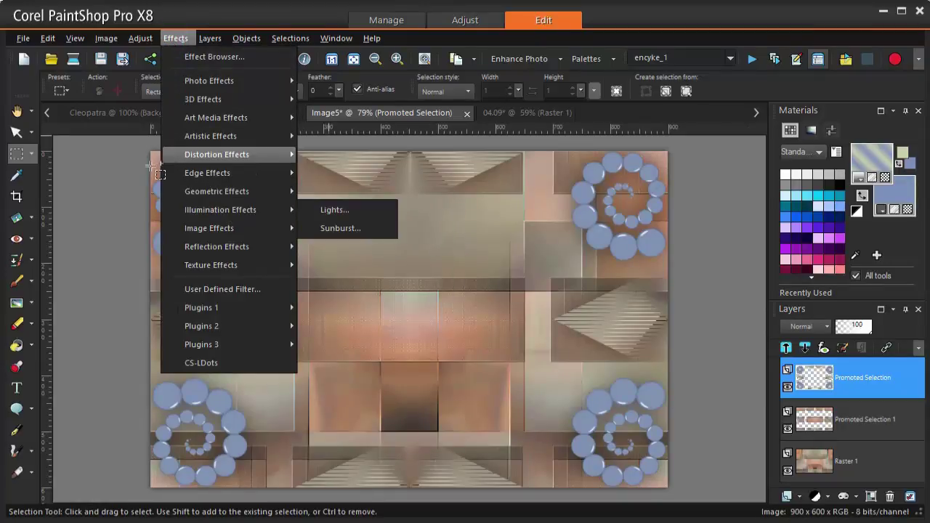
click(16, 111)
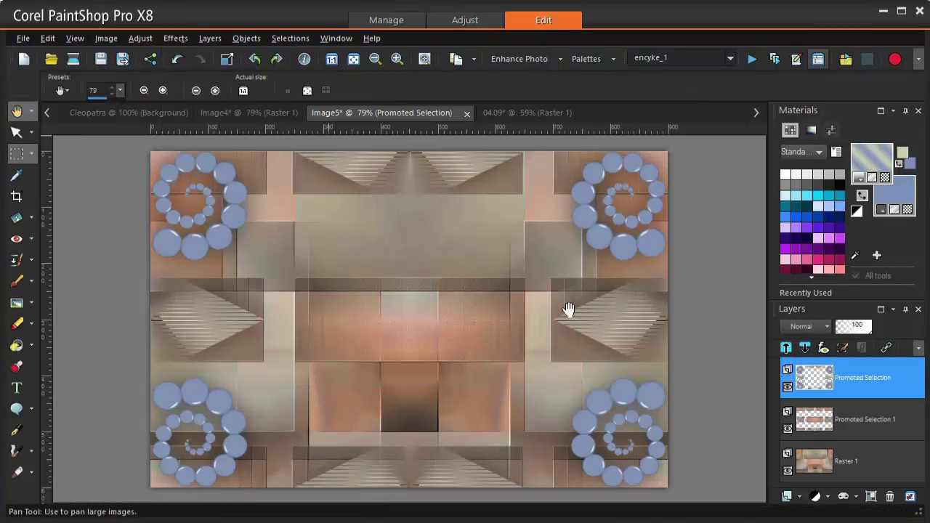
click(177, 60)
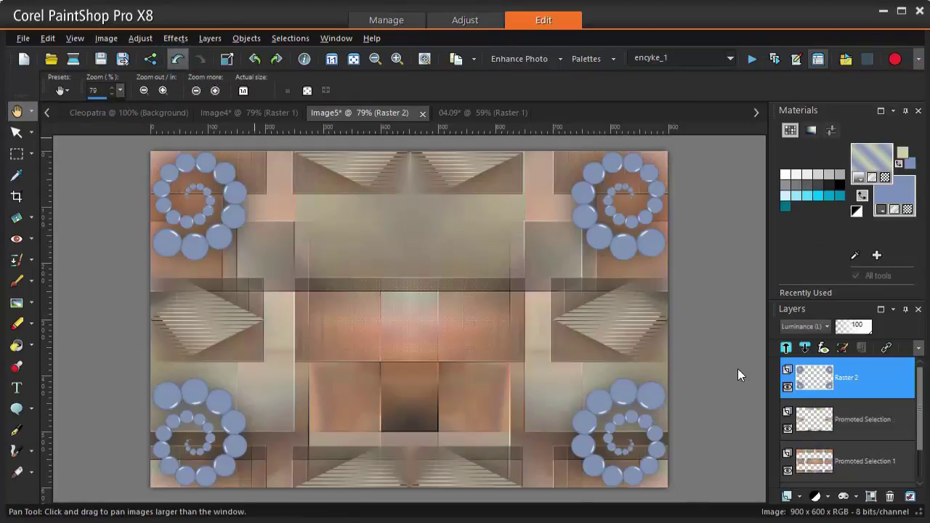
Move the Raster 2 spirals layer one level down, below the striped triangles layer.
mouse_move(808, 381)
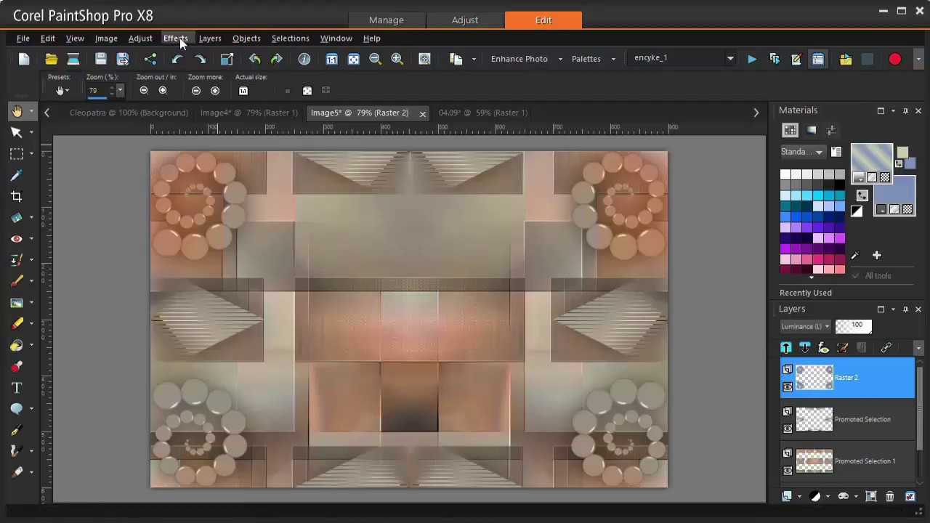
click(210, 38)
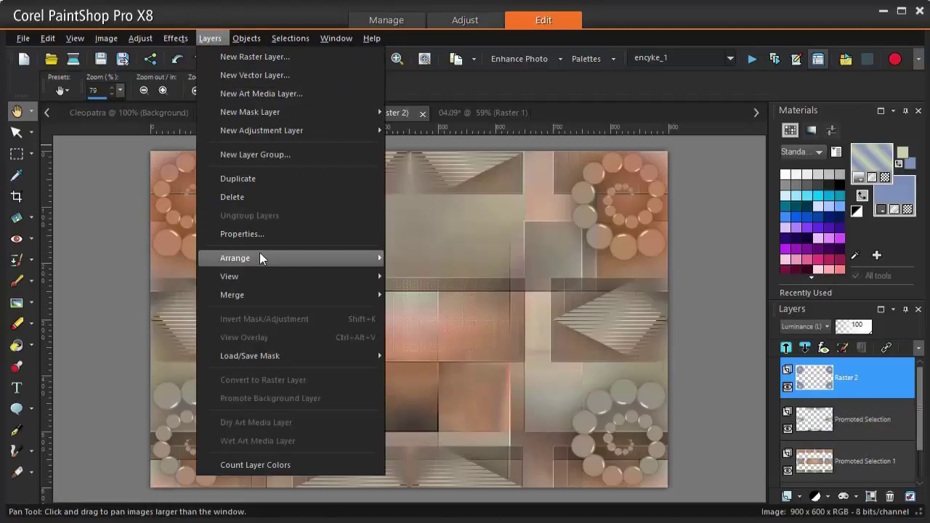
mouse_move(365, 258)
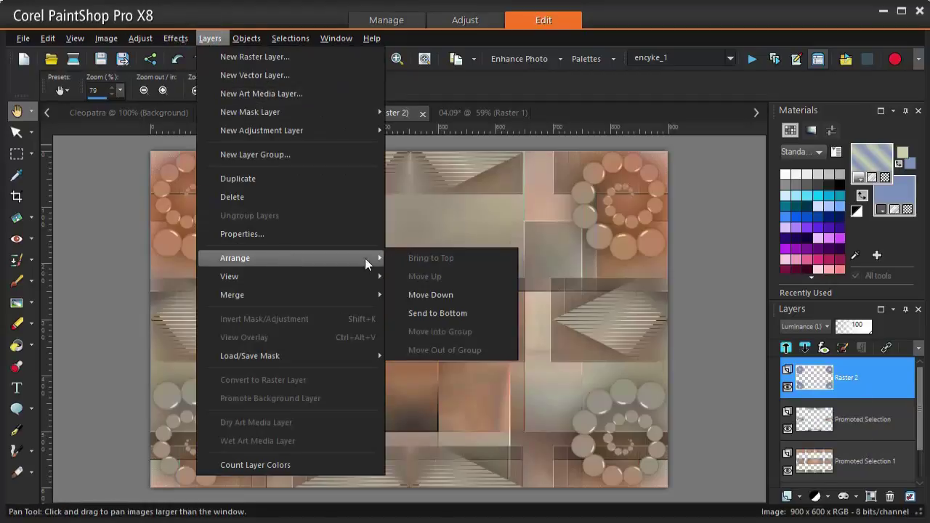
click(444, 295)
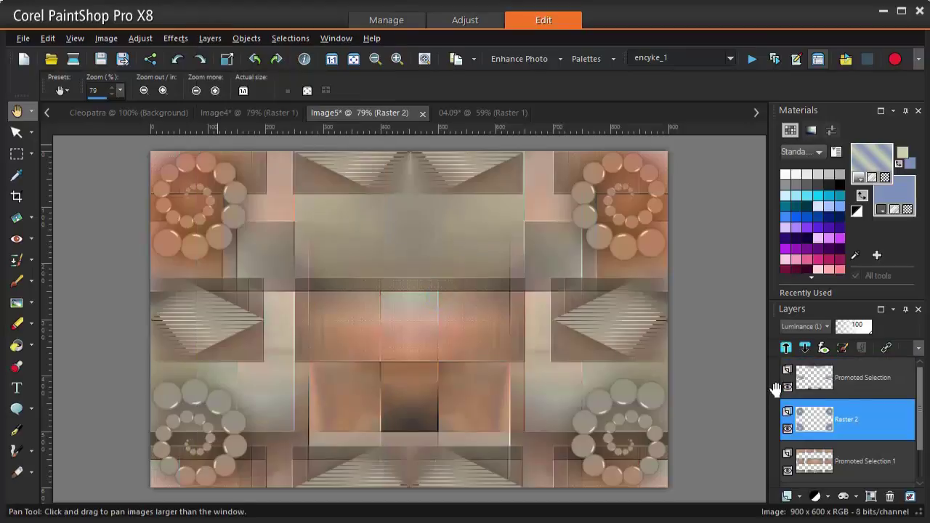
Merge the striped triangles layer down into the Raster 2 spirals layer.
click(816, 384)
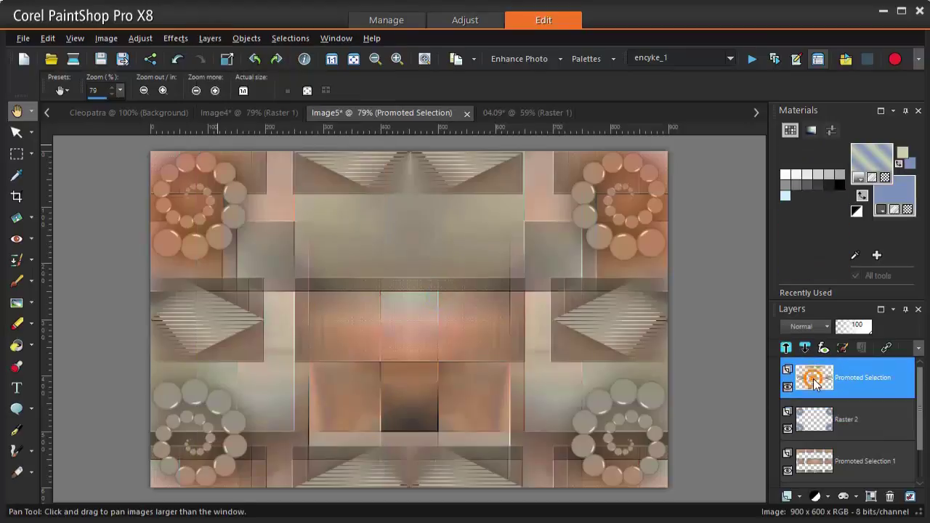
right_click(817, 384)
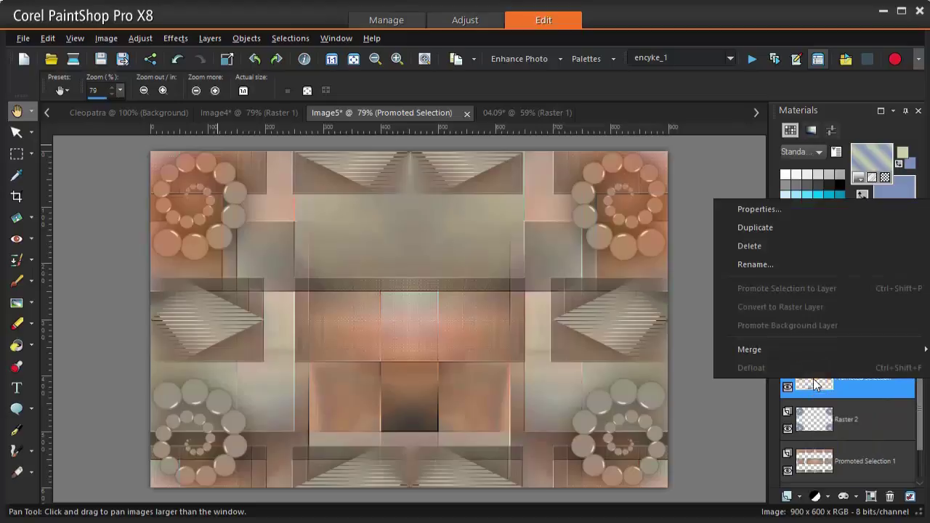
mouse_move(761, 350)
click(676, 352)
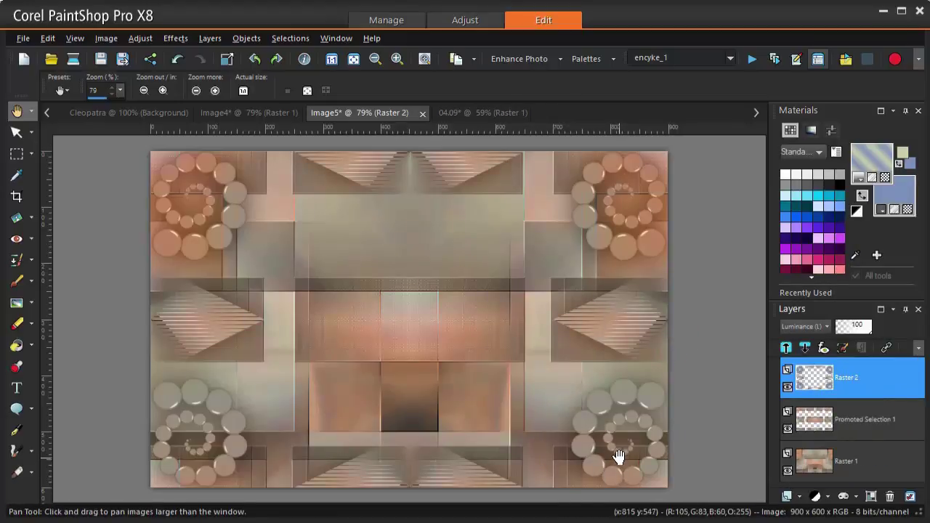
click(175, 40)
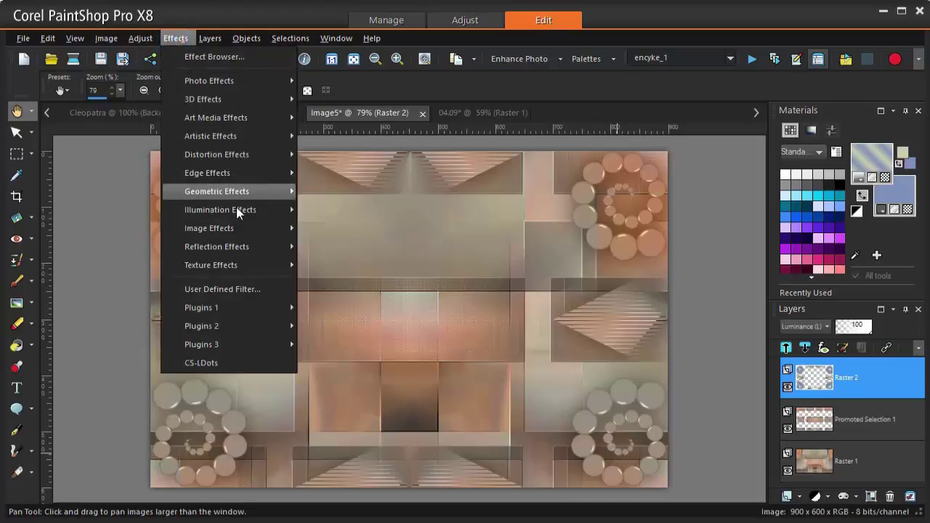
mouse_move(241, 216)
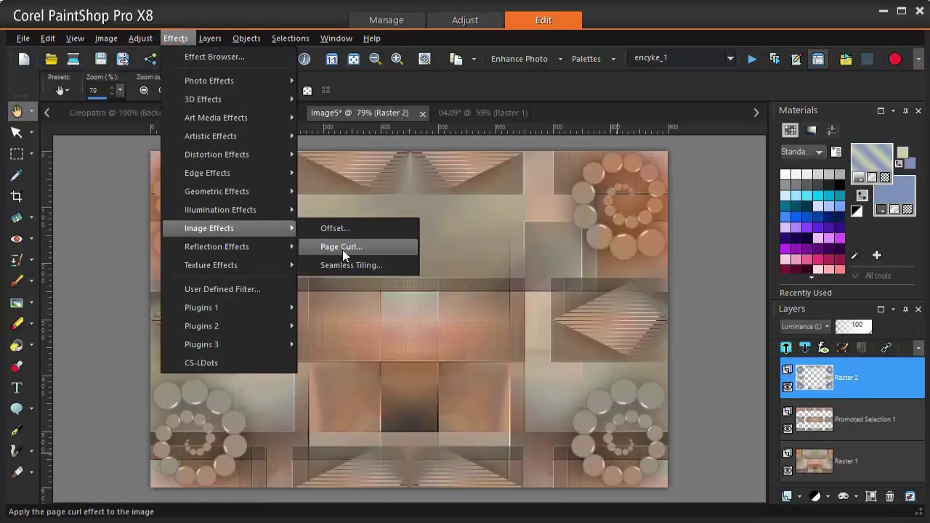
click(347, 266)
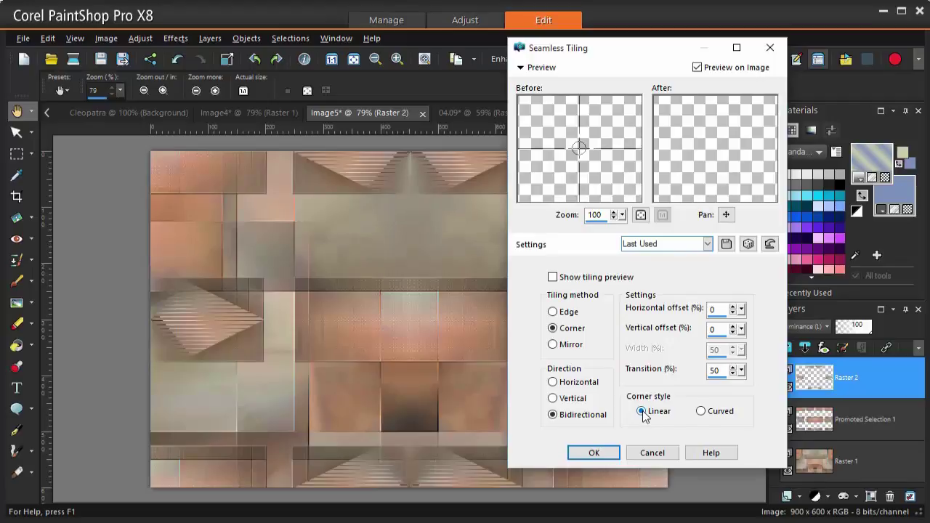
double_click(717, 371)
text(100)
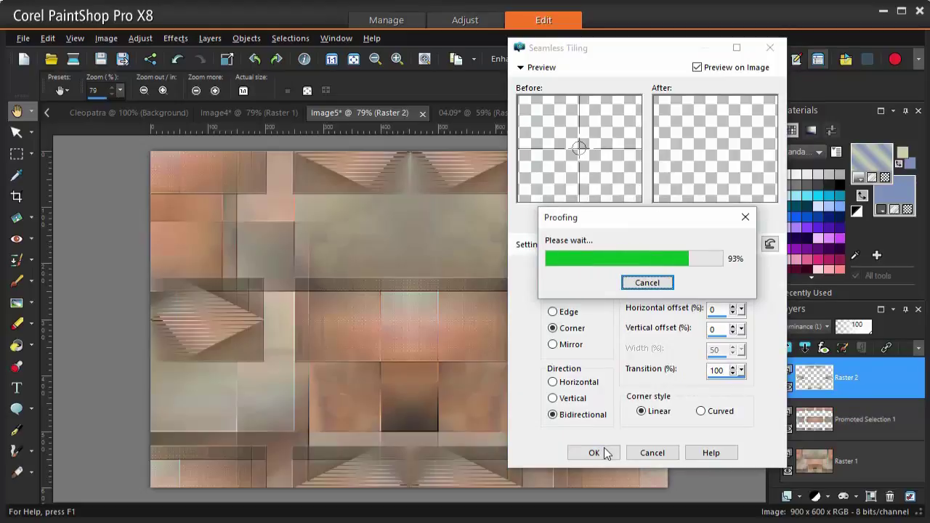
click(653, 454)
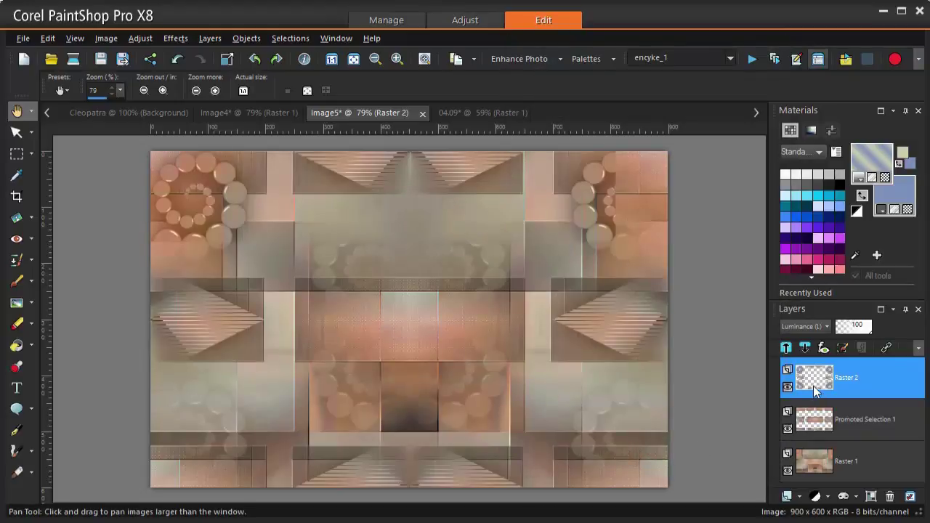
Duplicate the Raster 2 spirals layer and apply Seamless Tiling to the copy with the Default preset.
right_click(813, 386)
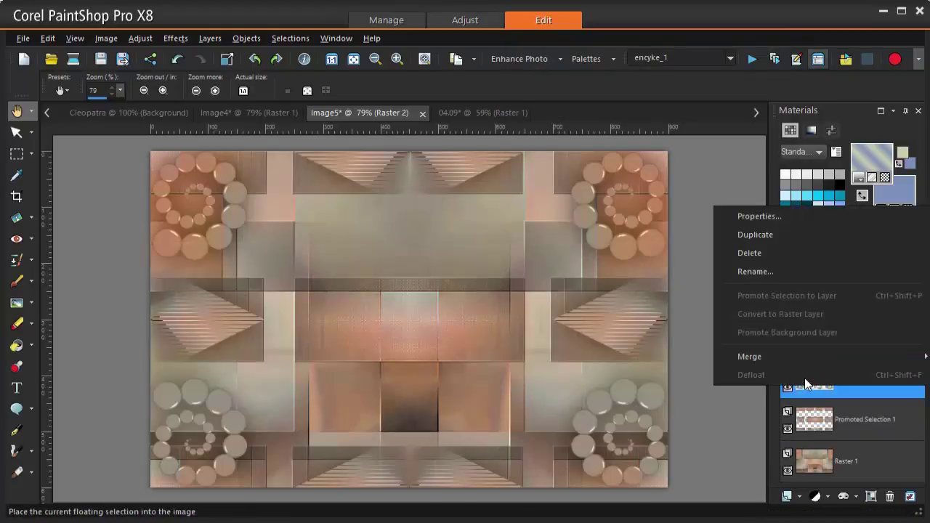
click(762, 235)
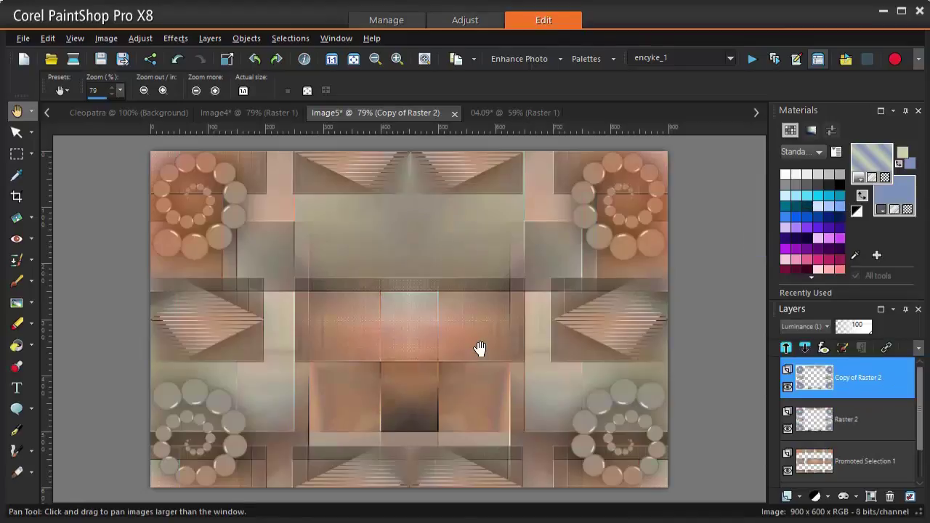
click(169, 40)
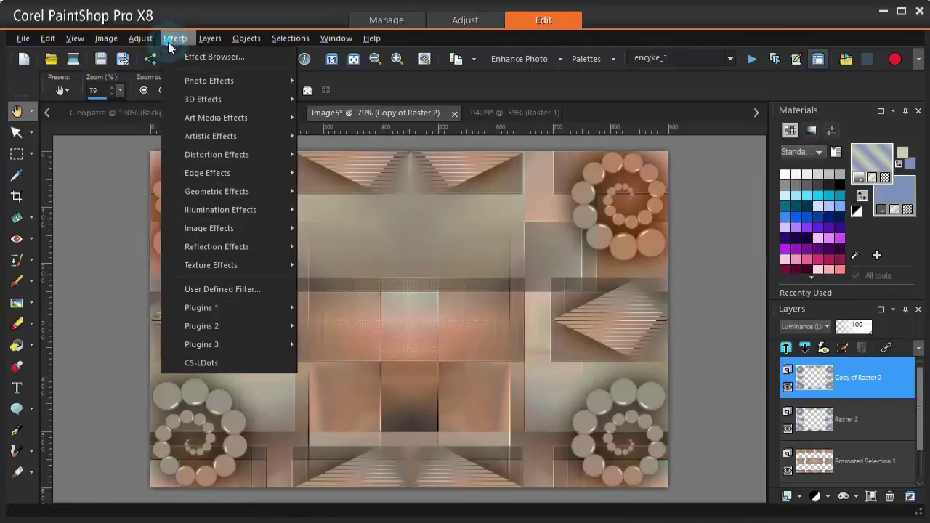
mouse_move(222, 227)
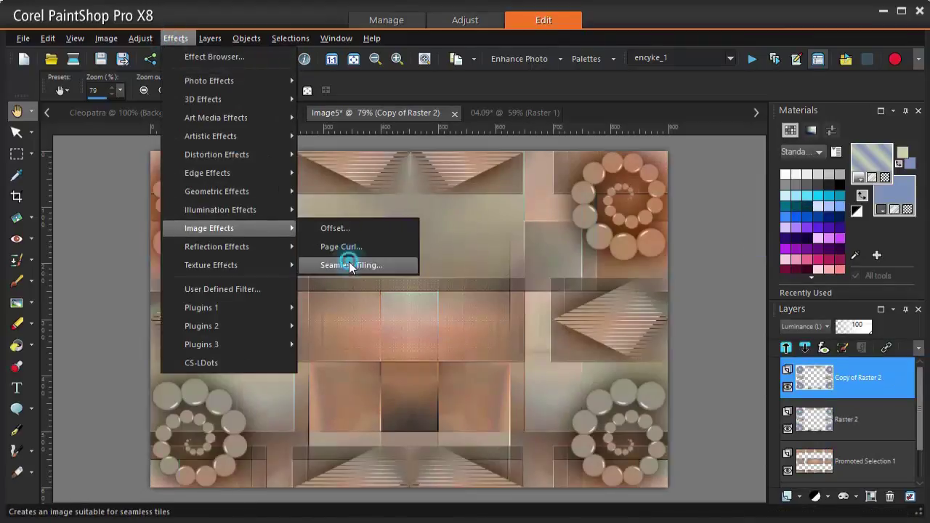
click(350, 263)
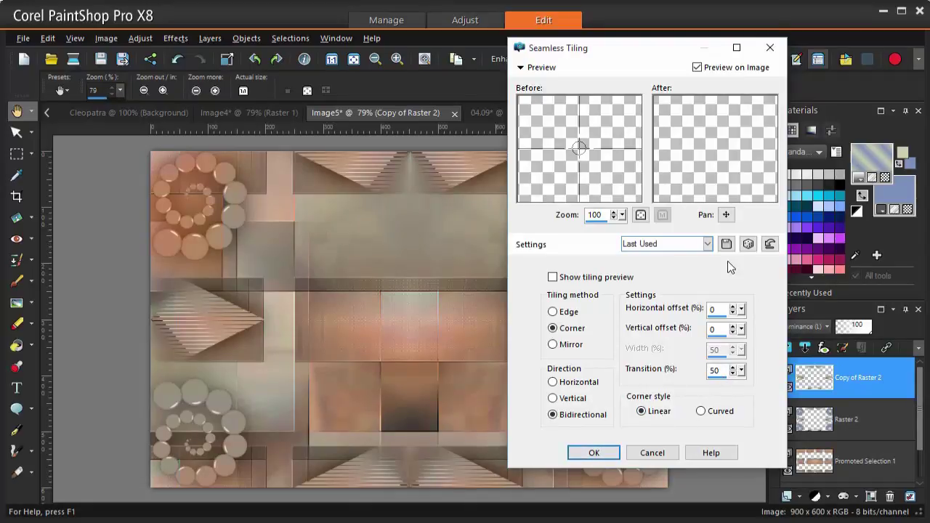
click(707, 246)
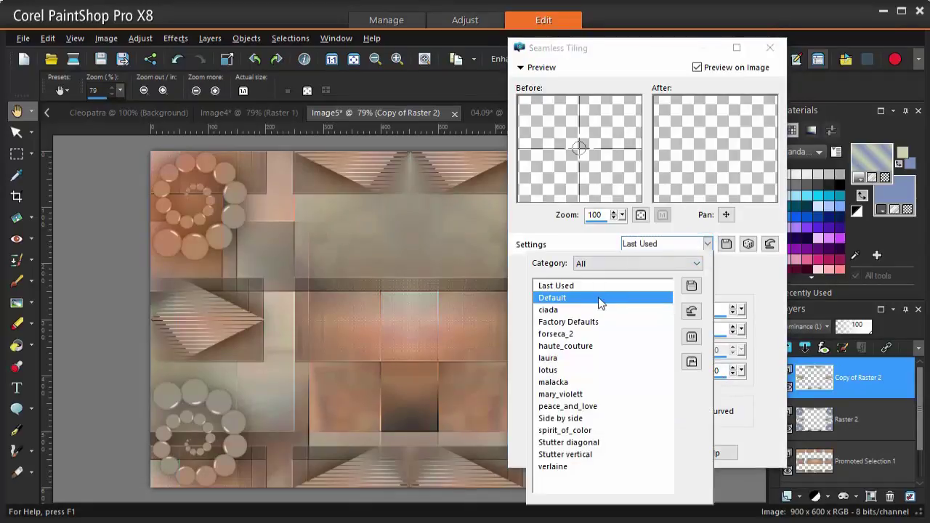
click(599, 298)
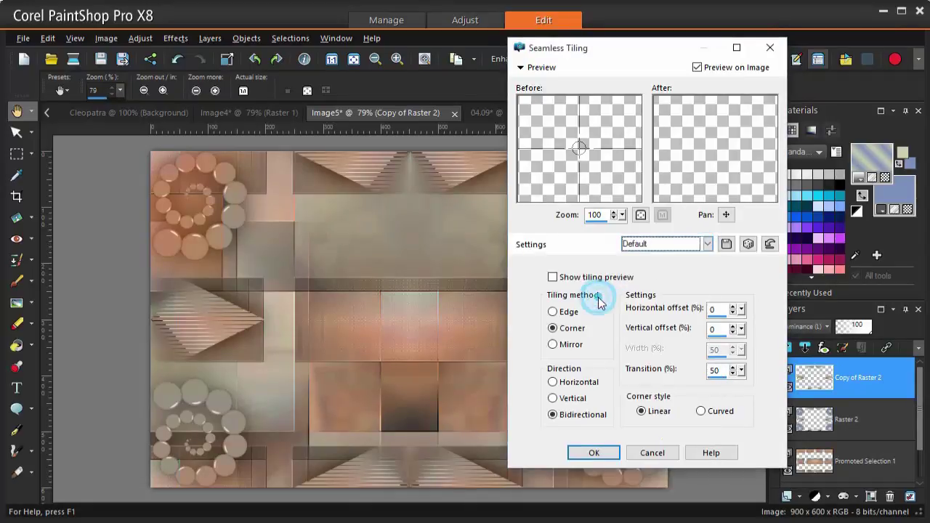
click(593, 454)
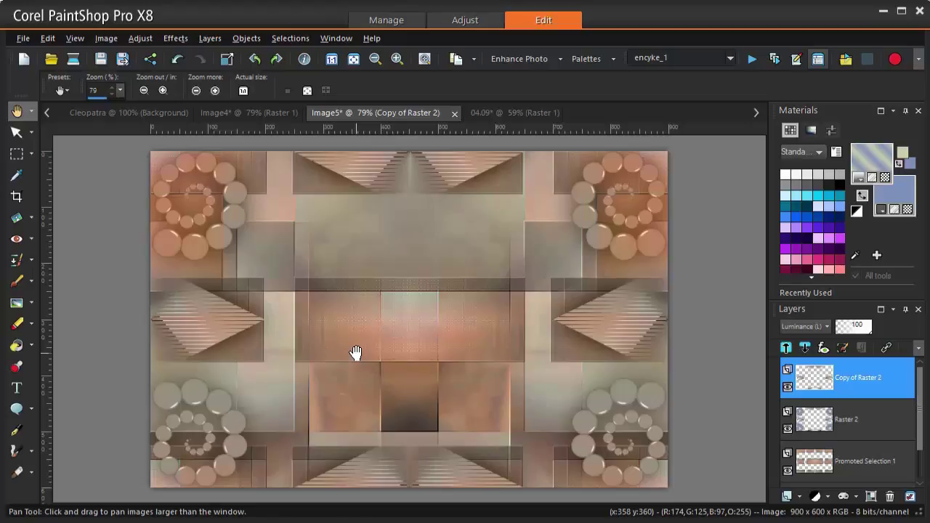
Sharpen the Copy of Raster 2 layer.
click(139, 38)
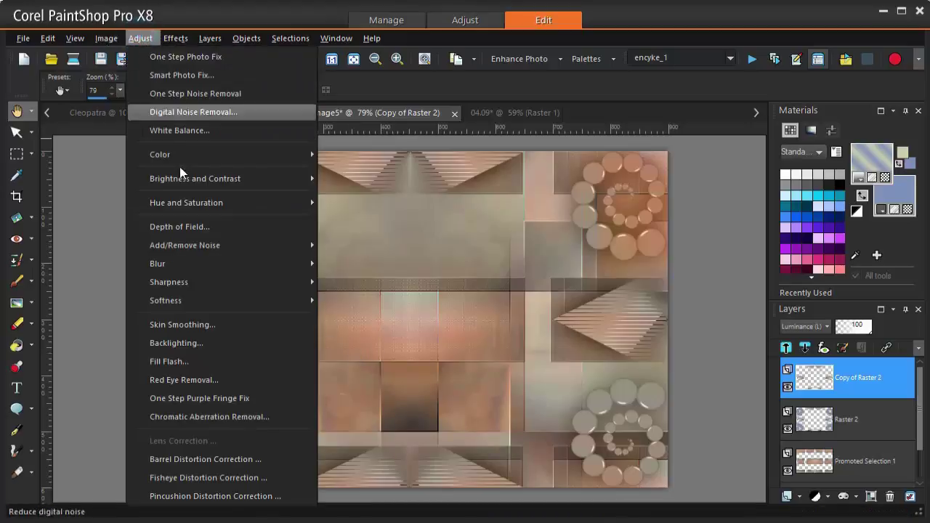
mouse_move(199, 283)
click(378, 321)
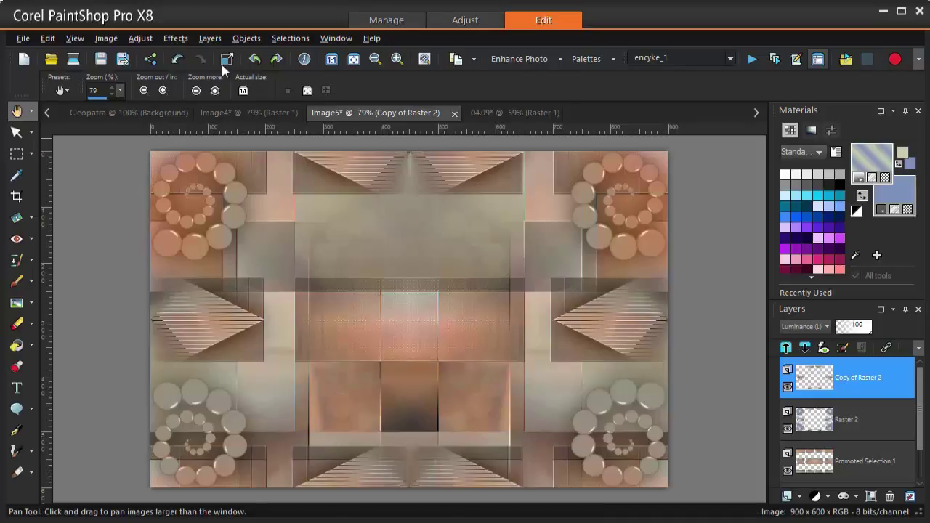
Apply the User Defined Filter to Copy of Raster 2 with the last used matrix, divisor 1, bias 0 and all color channels.
click(175, 39)
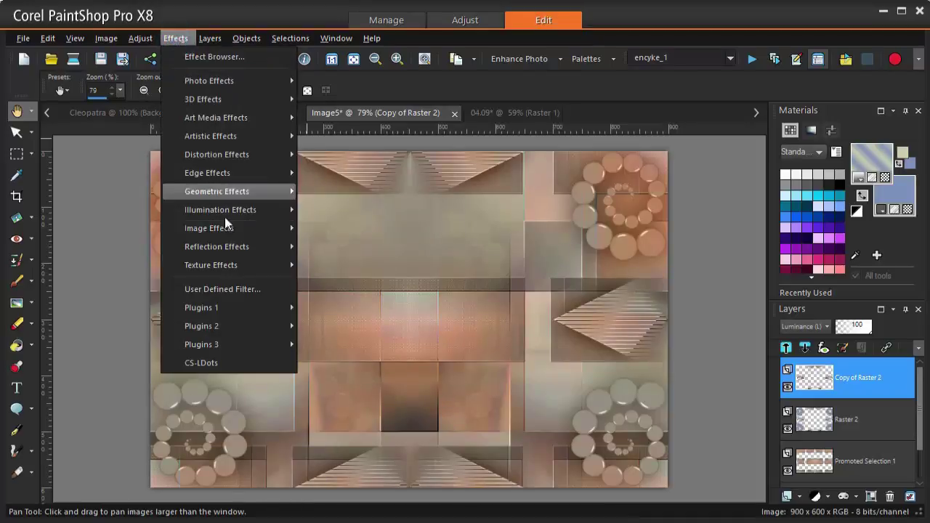
mouse_move(232, 306)
click(230, 289)
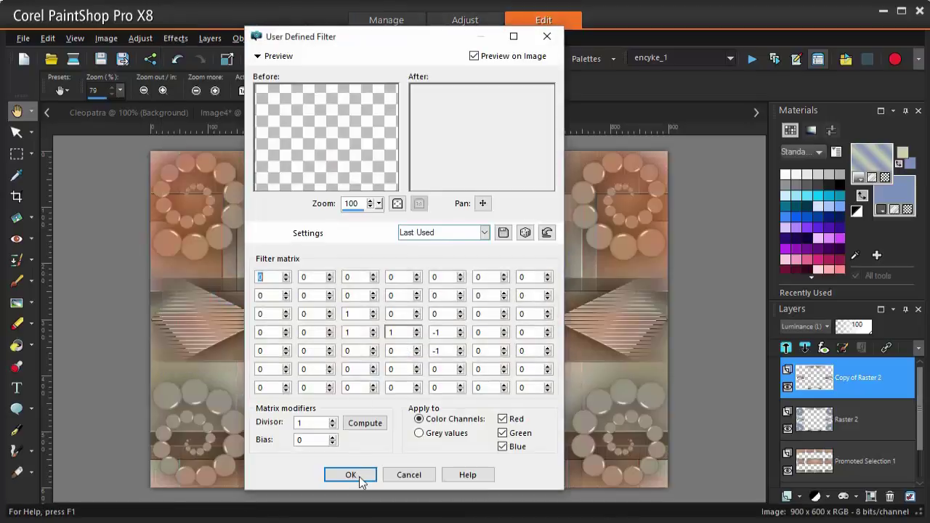
click(351, 475)
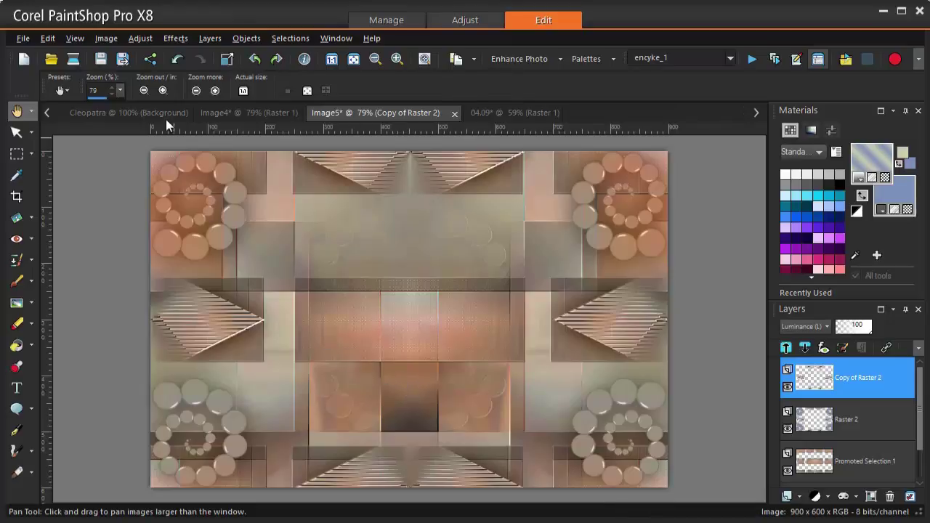
Copy the Cleopatra figure from the 04.09 image and paste it into Image5 as a new layer.
click(496, 114)
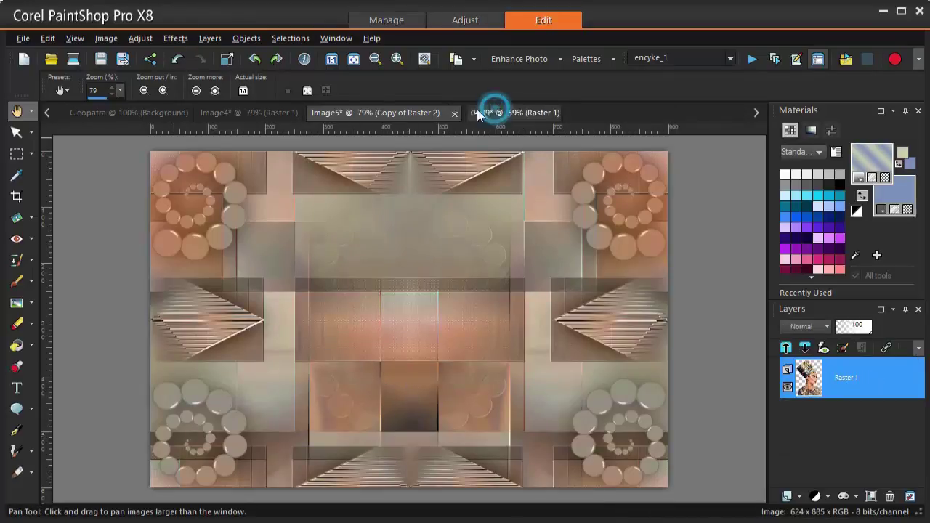
right_click(350, 213)
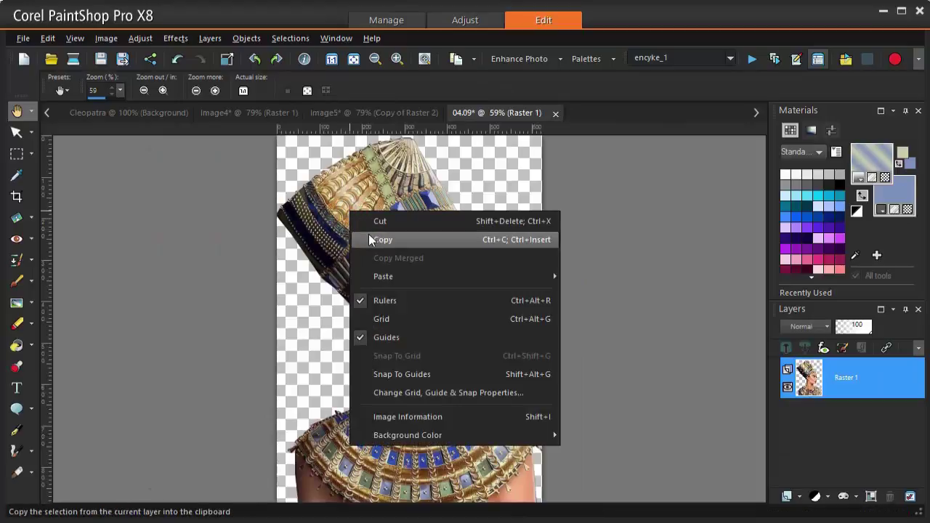
click(375, 239)
click(327, 113)
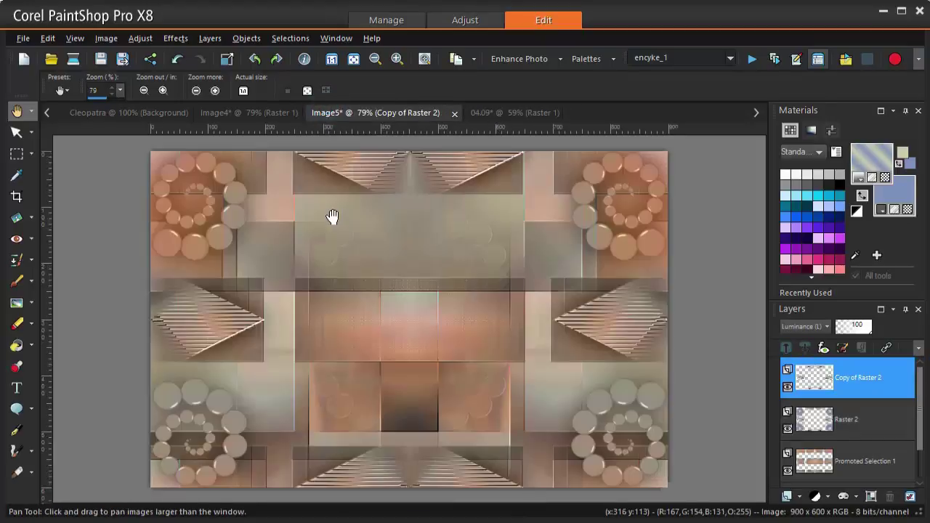
right_click(350, 223)
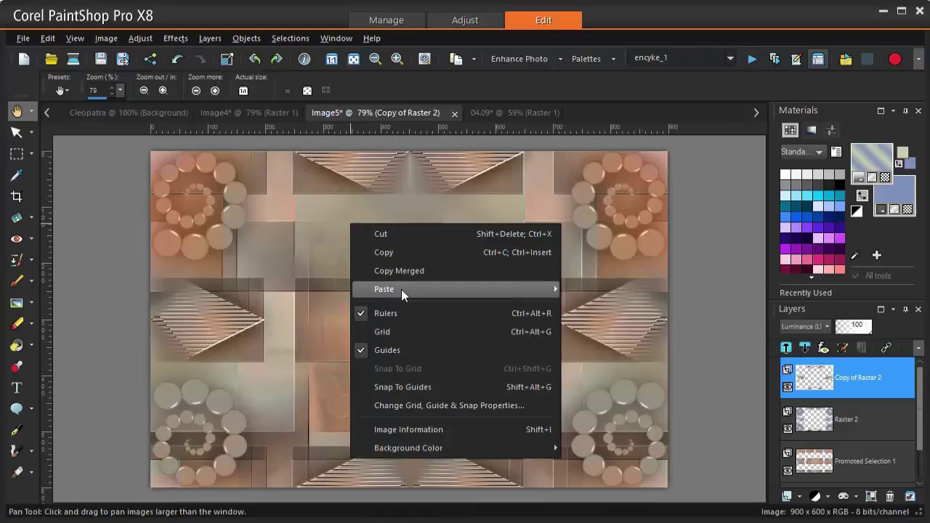
mouse_move(401, 290)
click(610, 306)
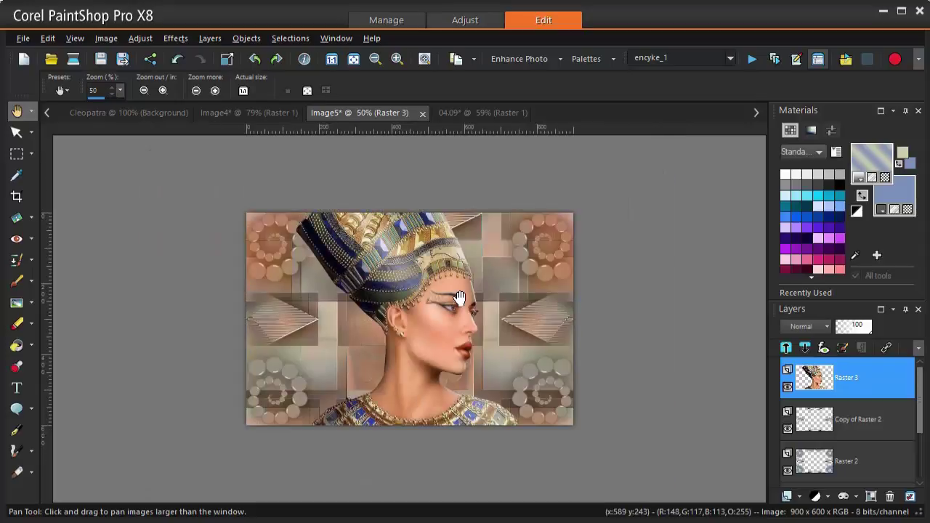
Scale the Cleopatra layer to about 65% with the Pick tool and place it centrally at about X 242, Y 25.
click(33, 136)
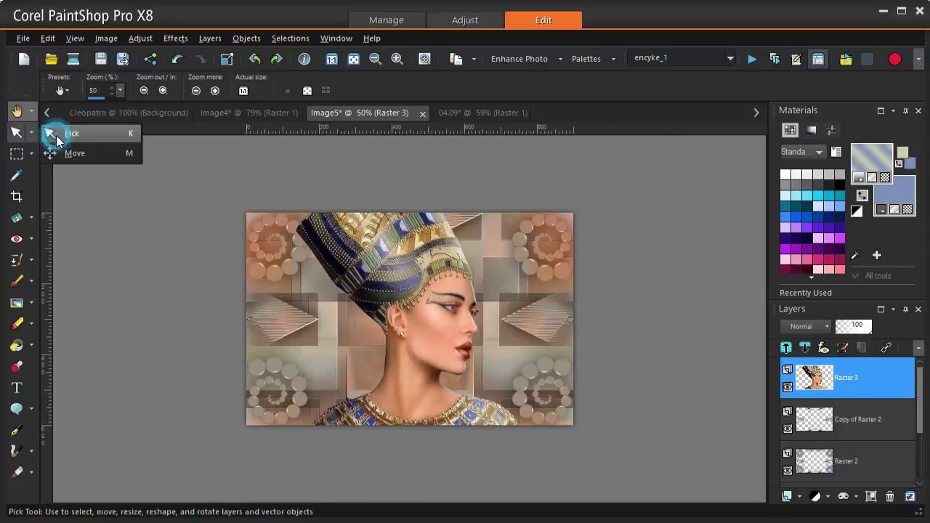
click(54, 133)
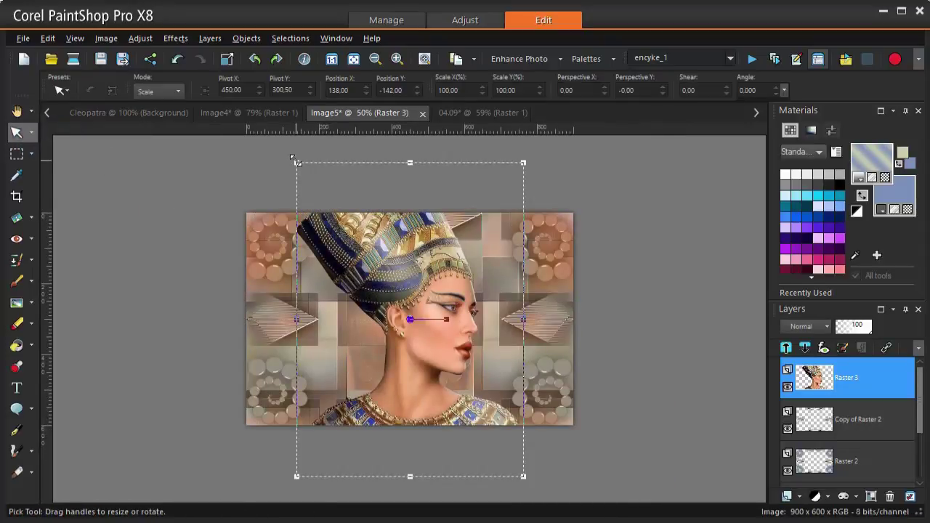
drag(297, 163, 343, 227)
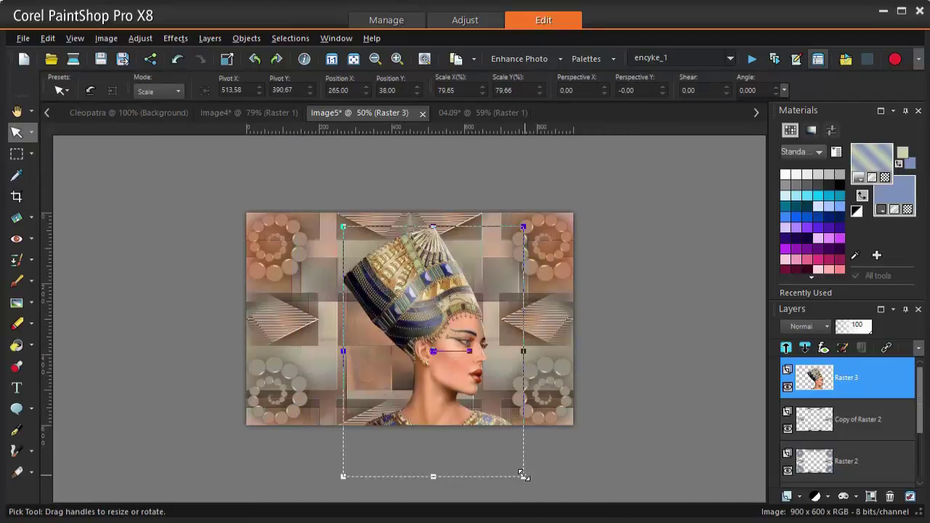
drag(524, 475, 479, 429)
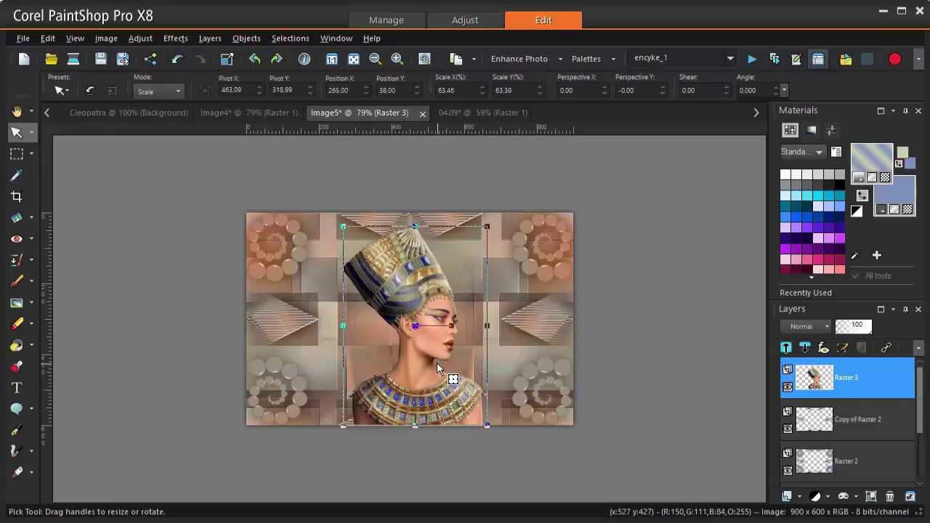
scroll(437, 362, up, 2)
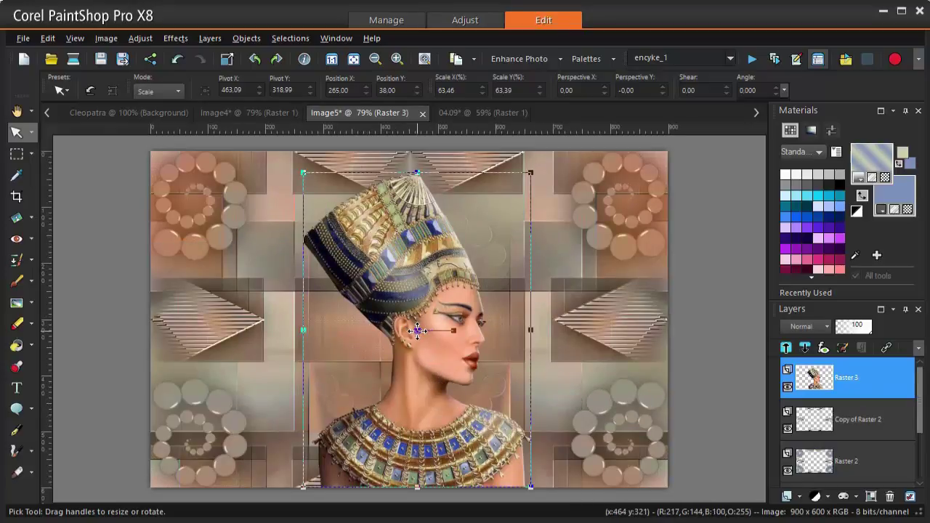
drag(417, 331, 409, 331)
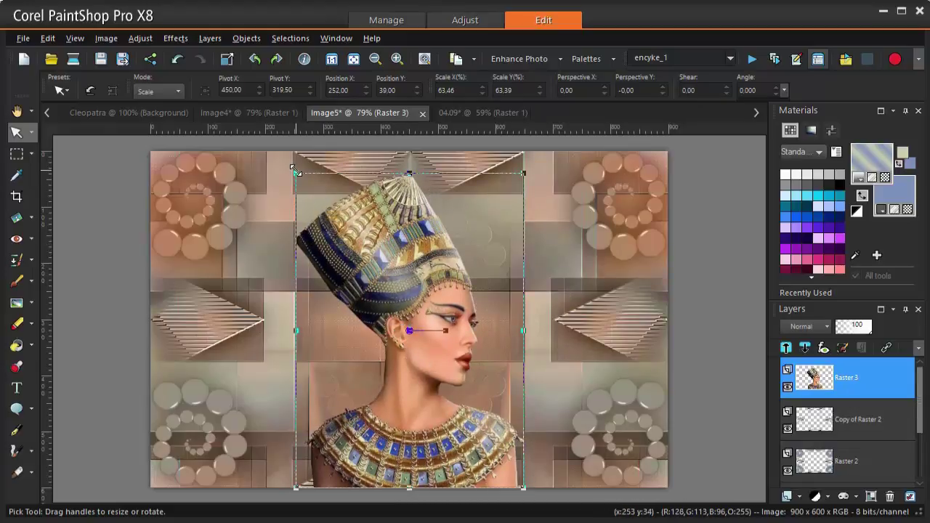
drag(295, 171, 291, 161)
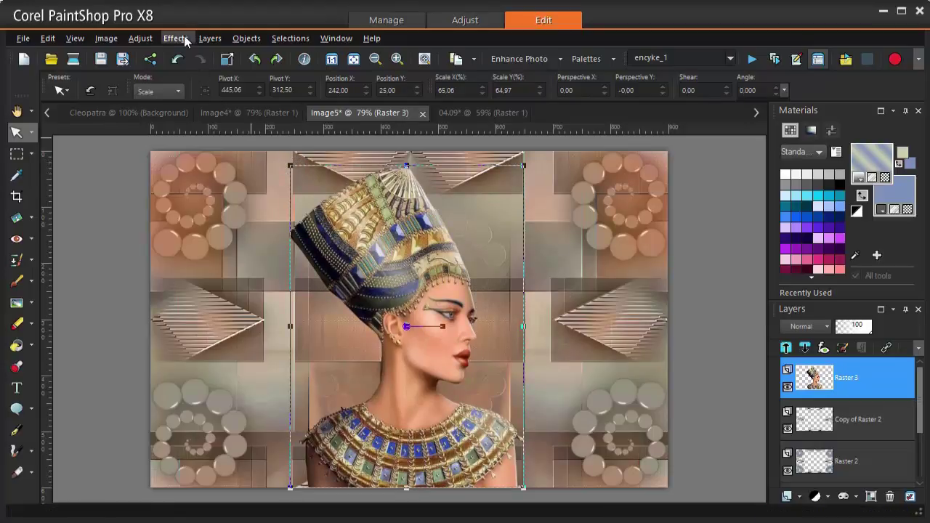
Sharpen the Cleopatra figure on the Raster 3 layer.
click(137, 39)
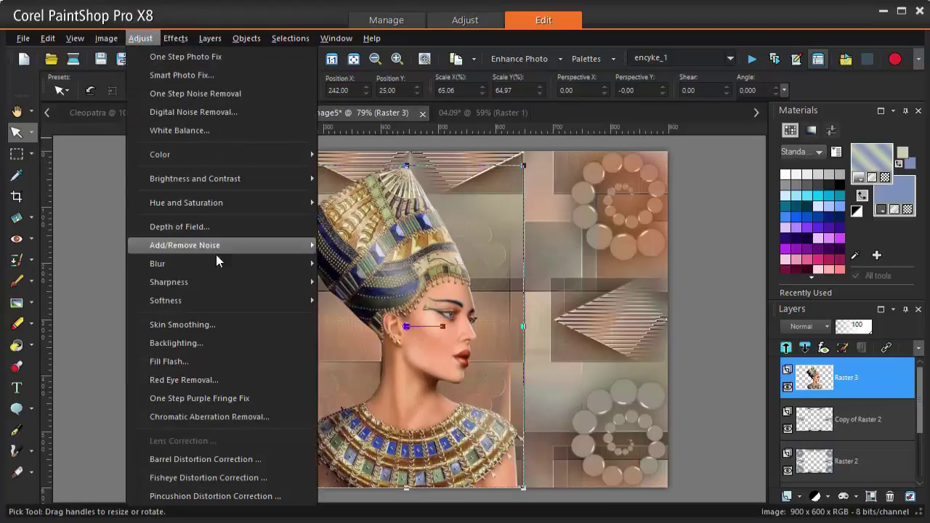
mouse_move(218, 283)
click(341, 318)
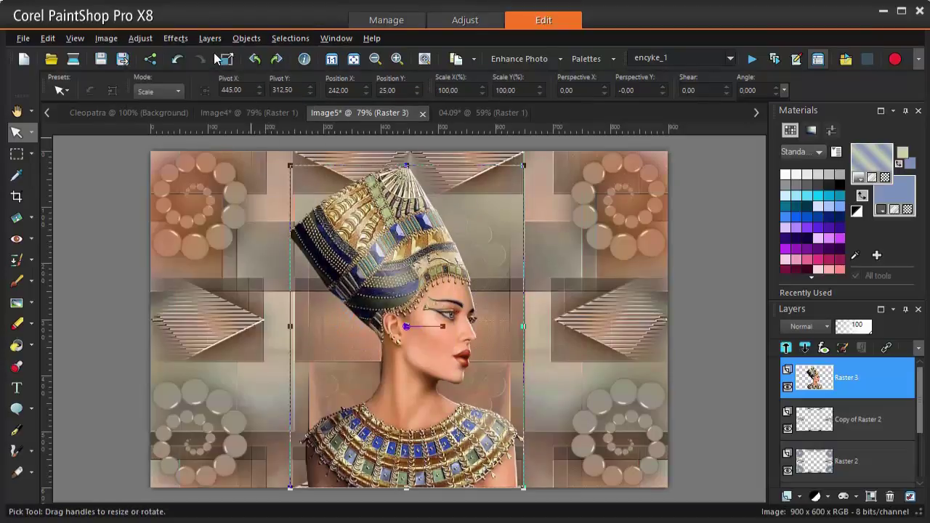
Apply Eye Candy 5 Perspective Shadow to the Cleopatra figure in Drop Shadow mode: offset distance 0, opacity 55, blur 50, black, selection masked.
click(176, 38)
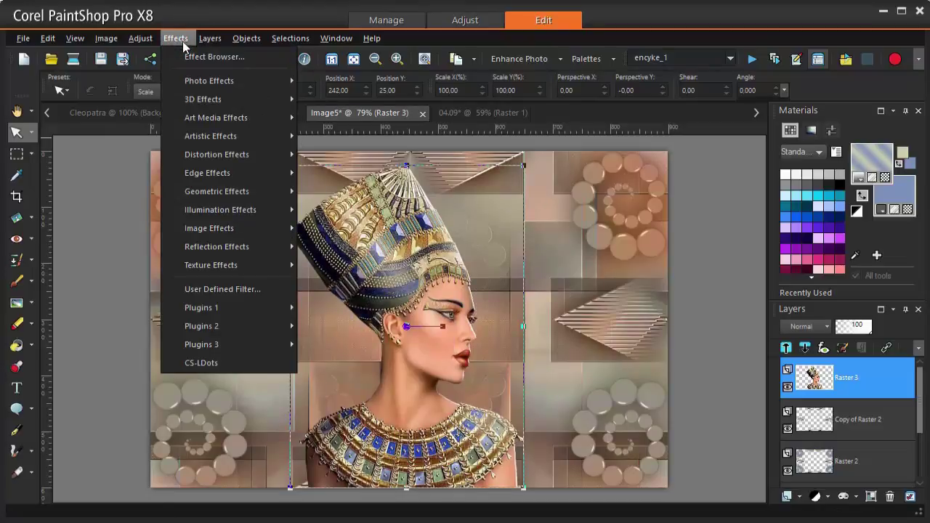
mouse_move(242, 310)
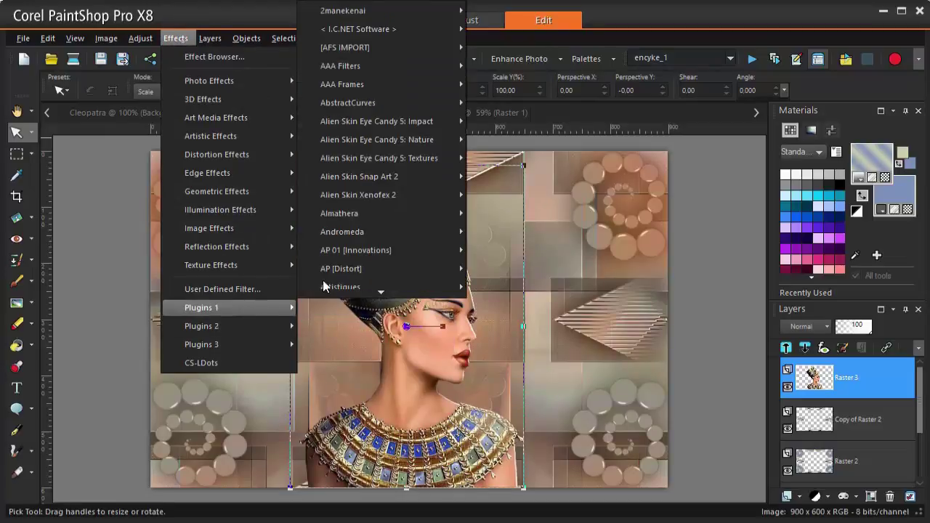
mouse_move(407, 128)
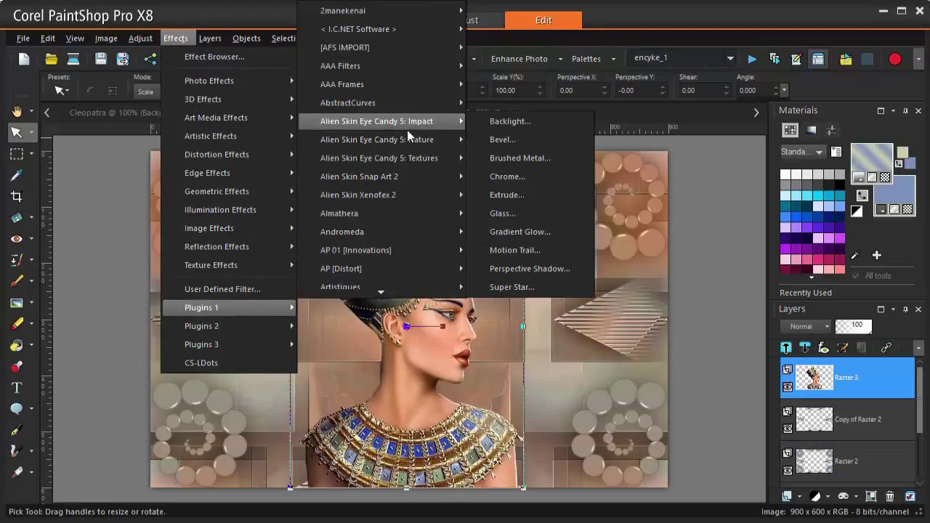
click(529, 268)
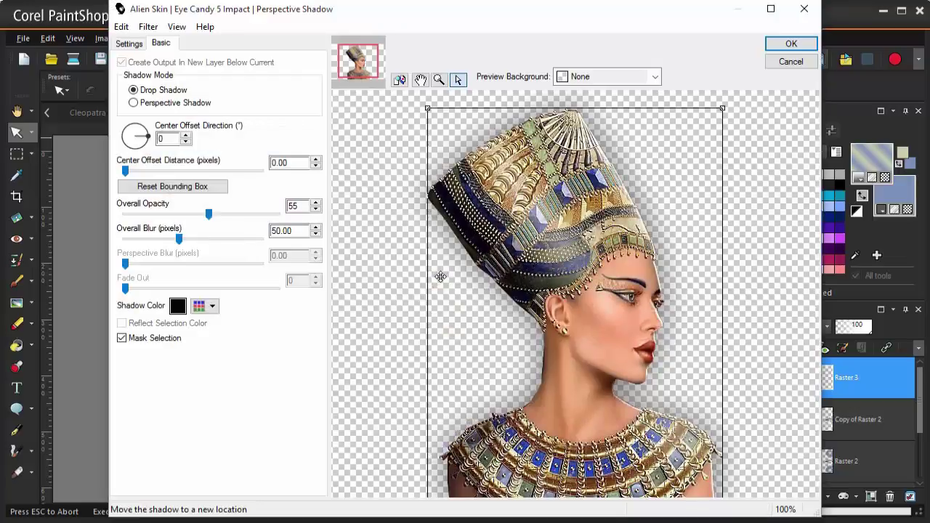
click(775, 48)
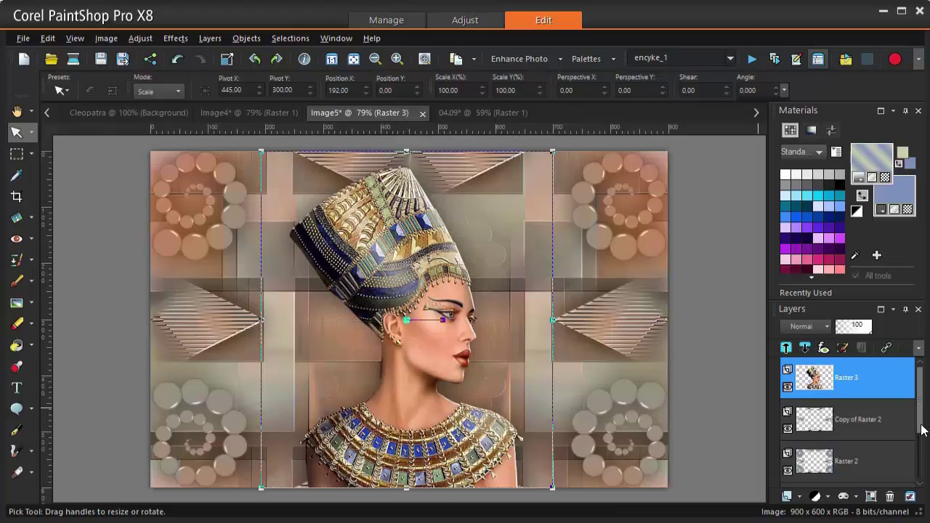
Copy the Raster 1 background layer at the bottom of the layer stack.
drag(922, 431, 925, 481)
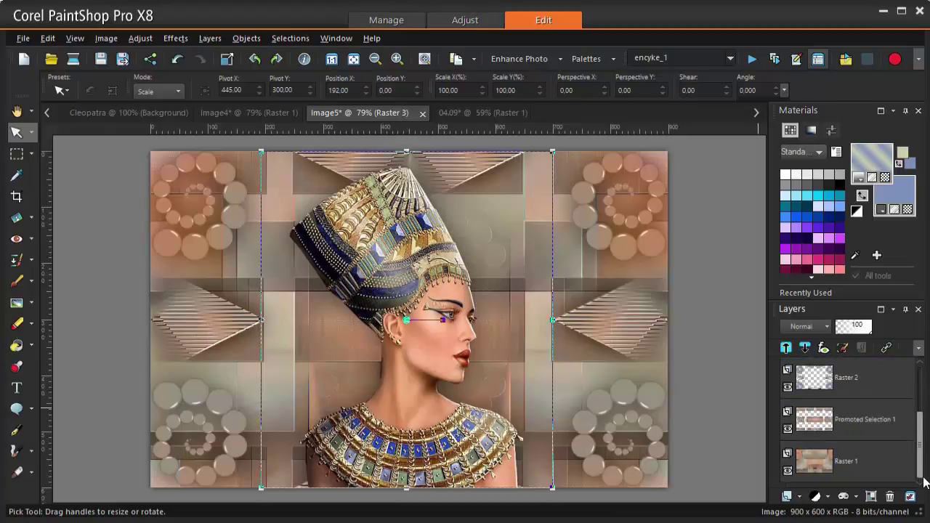
click(815, 470)
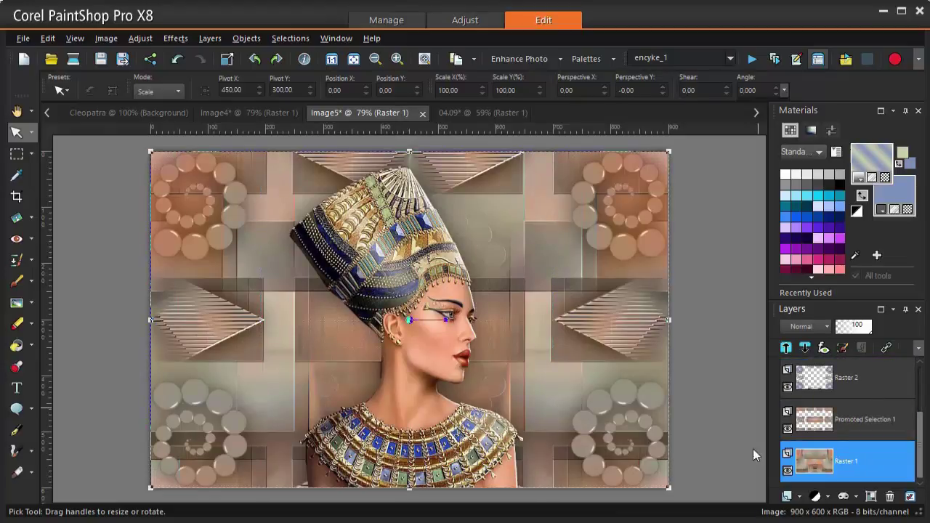
click(16, 111)
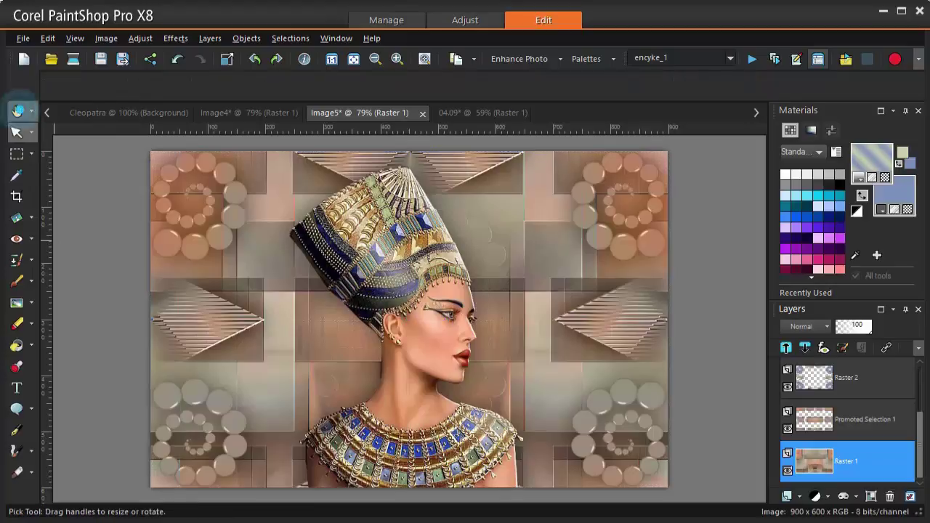
right_click(330, 218)
click(371, 247)
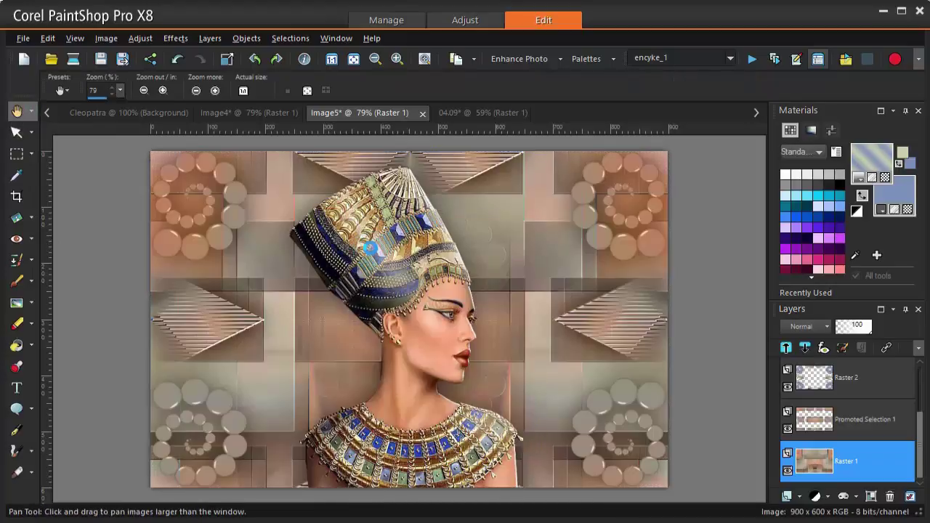
Merge all visible layers of Image5 into a single layer.
click(816, 384)
right_click(816, 382)
mouse_move(764, 344)
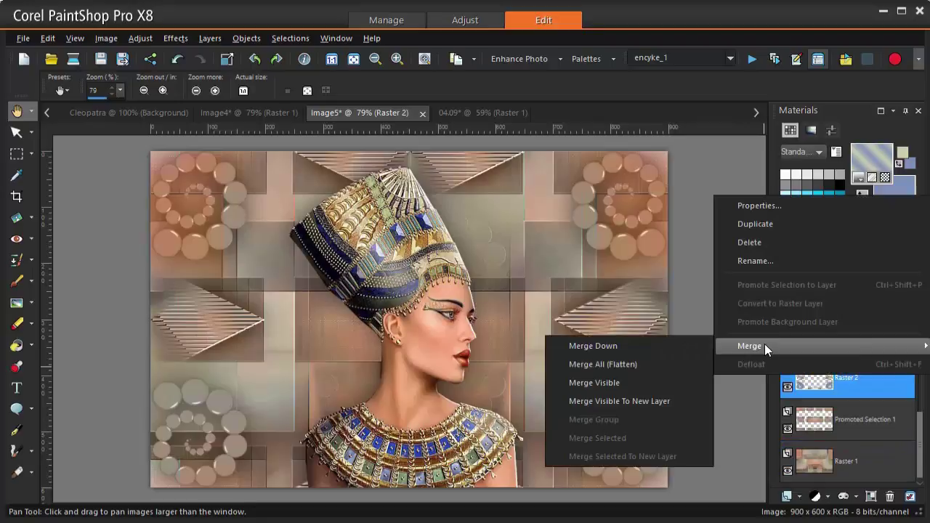
click(641, 385)
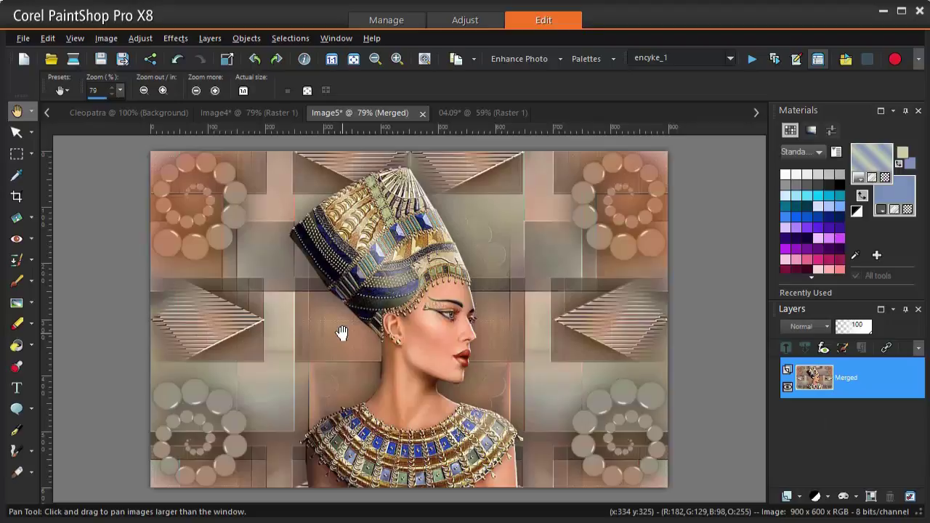
Add a symmetric 35-pixel border around the image in colour #ccbc8b.
click(106, 38)
click(143, 154)
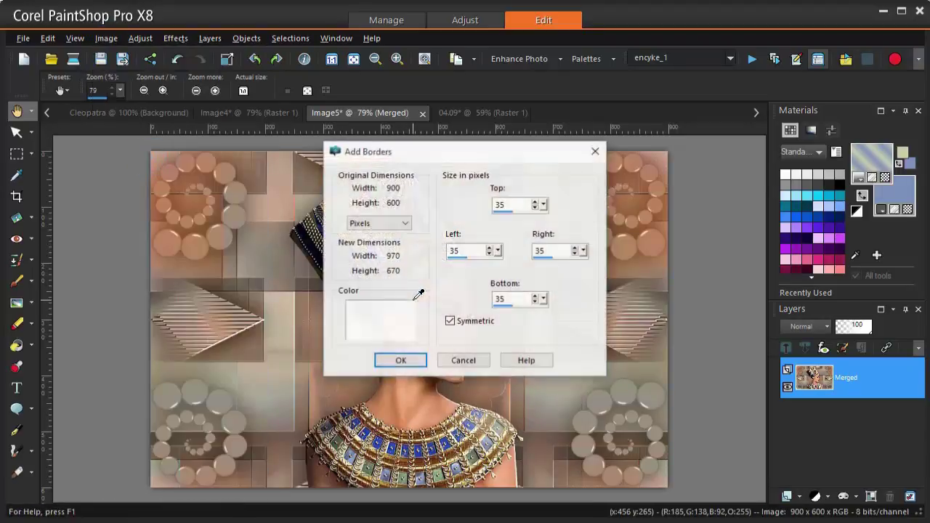
click(389, 317)
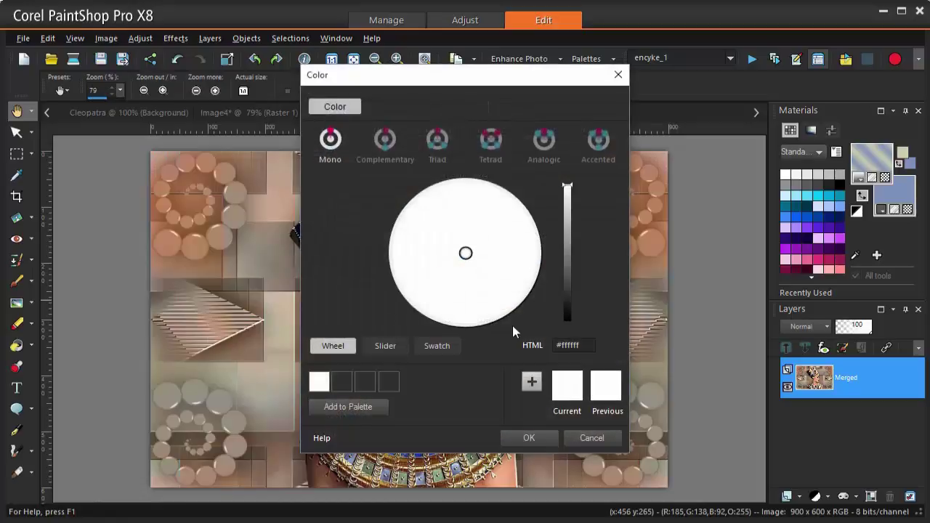
click(589, 347)
text(ccb)
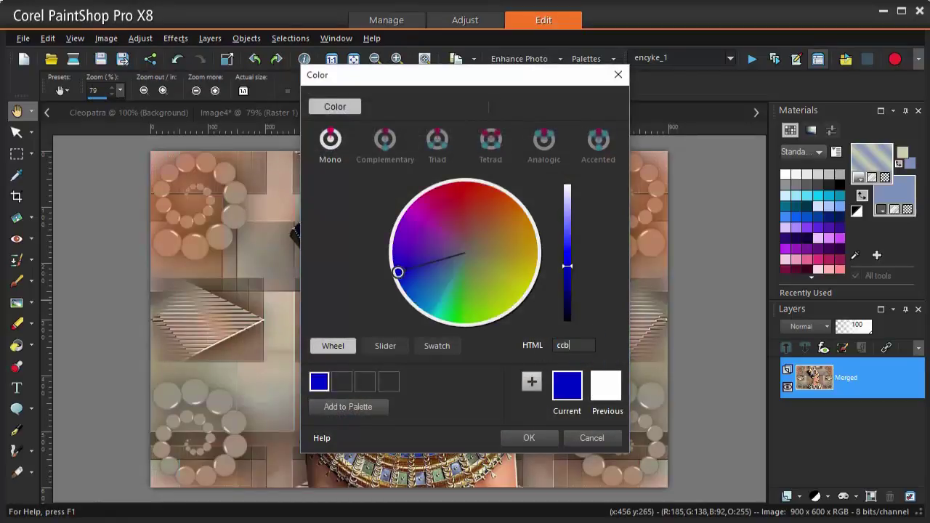
text(c)
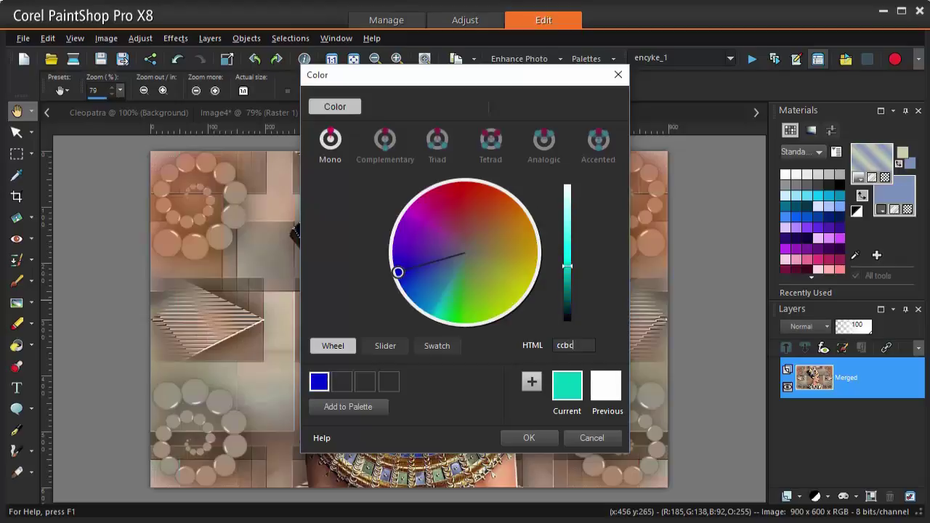
text(8)
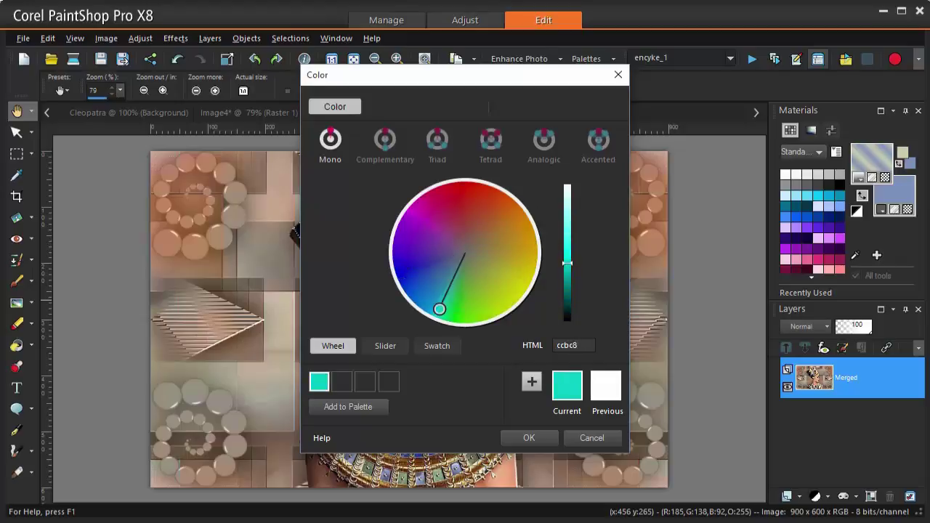
text(b)
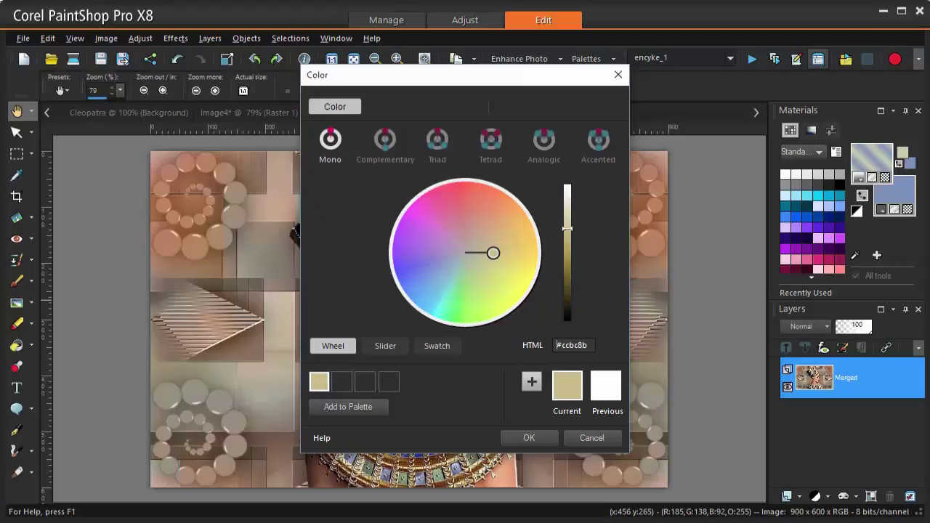
click(531, 437)
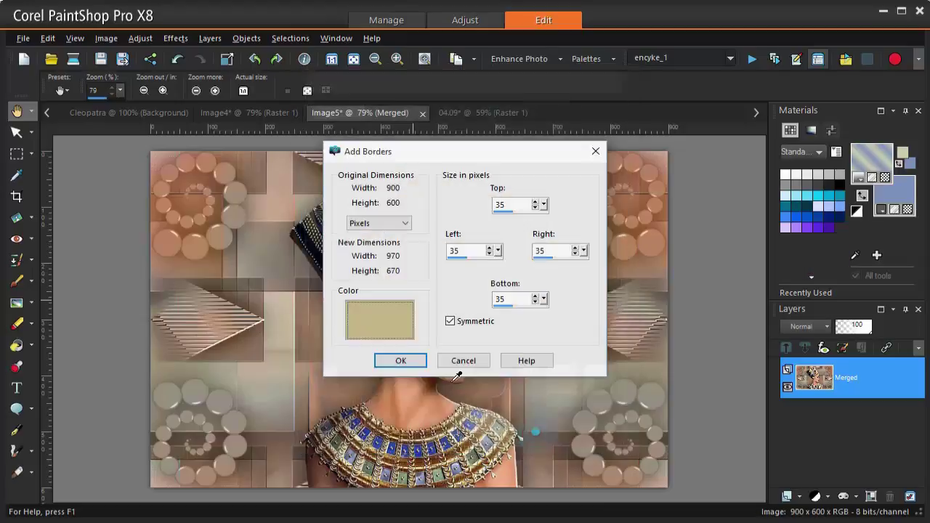
click(400, 361)
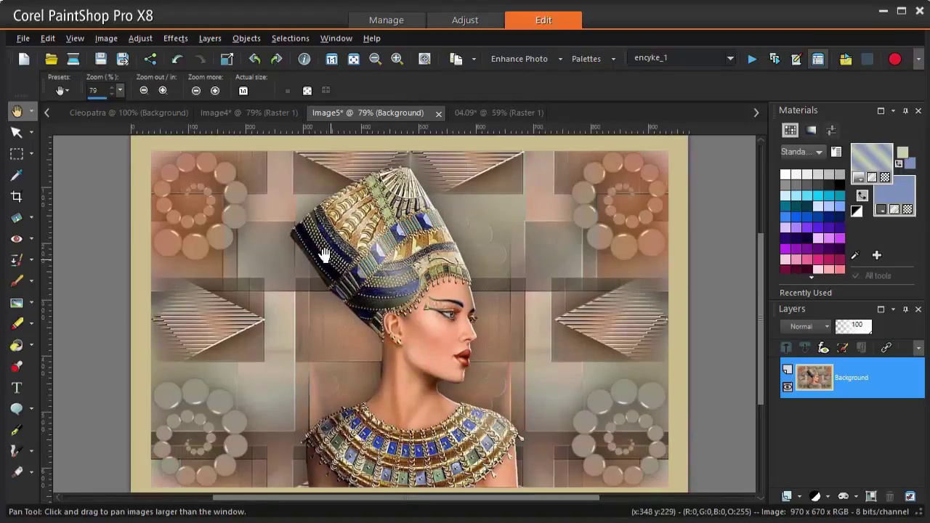
Select the outer 30 pixels of the border by contracting a full-image selection by 30 pixels and inverting it.
click(282, 36)
click(285, 60)
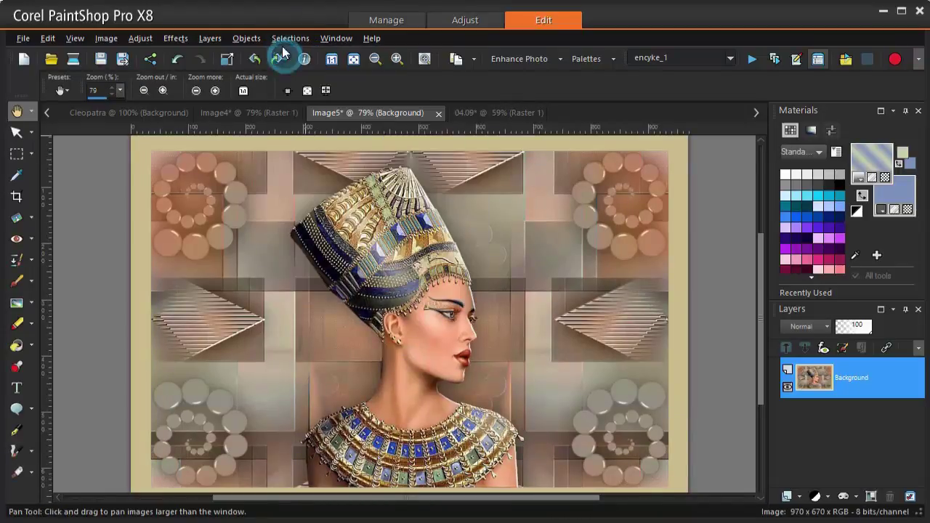
click(280, 38)
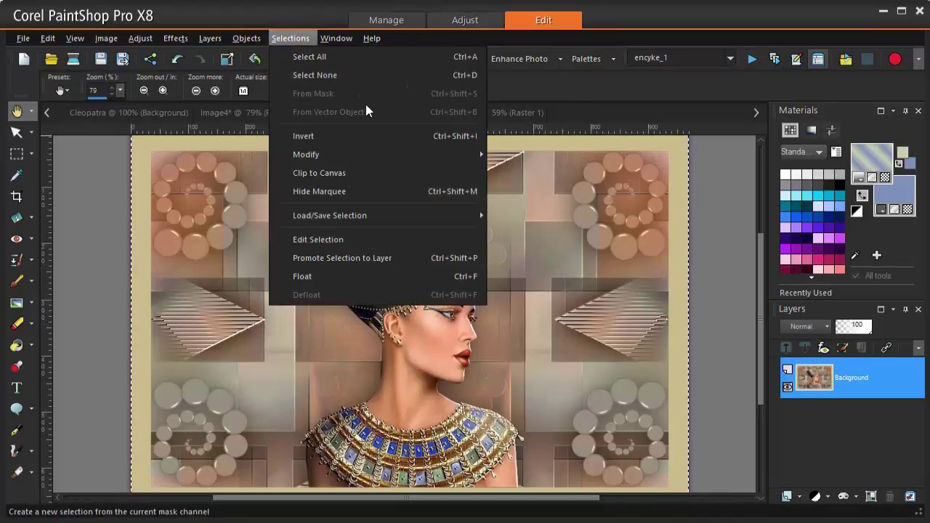
mouse_move(363, 155)
click(535, 179)
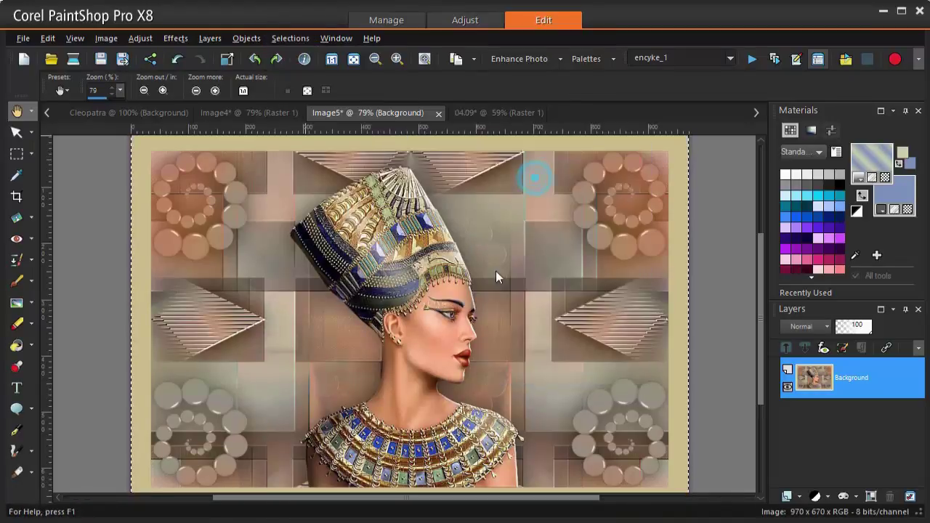
click(530, 415)
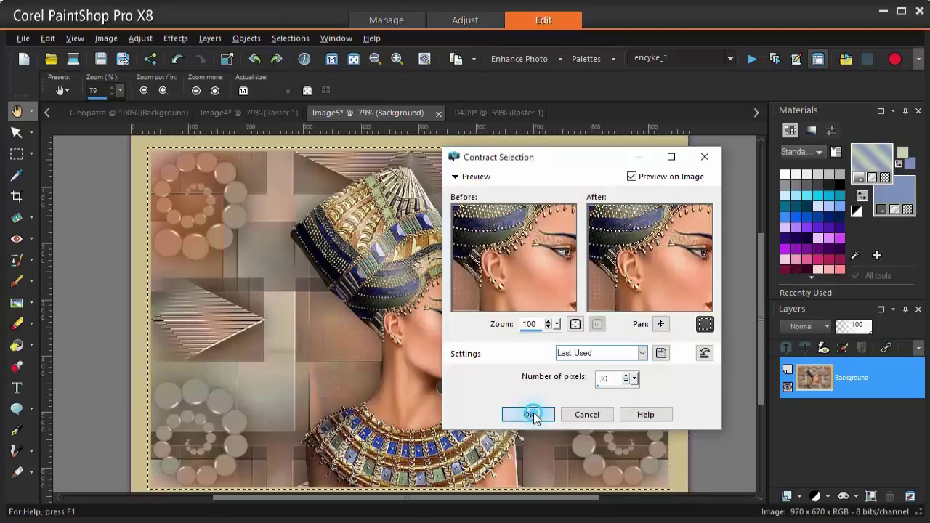
click(288, 39)
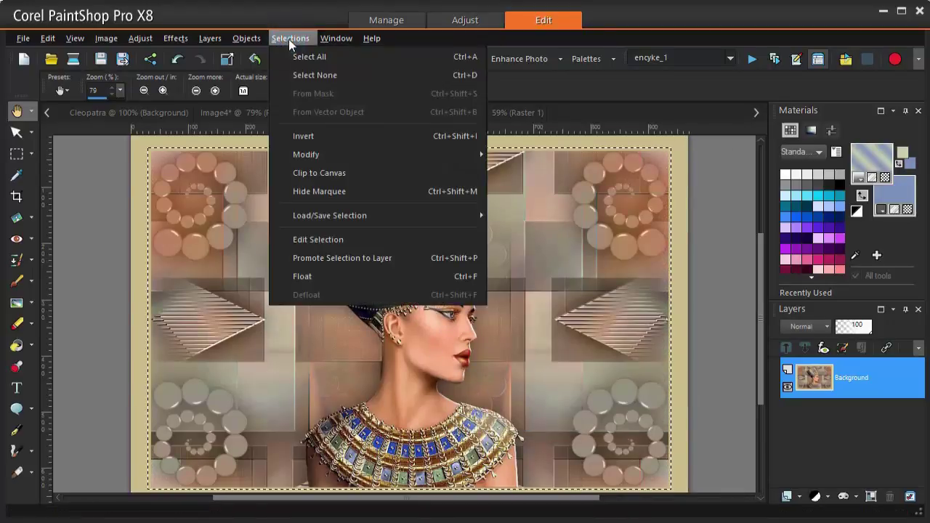
click(303, 142)
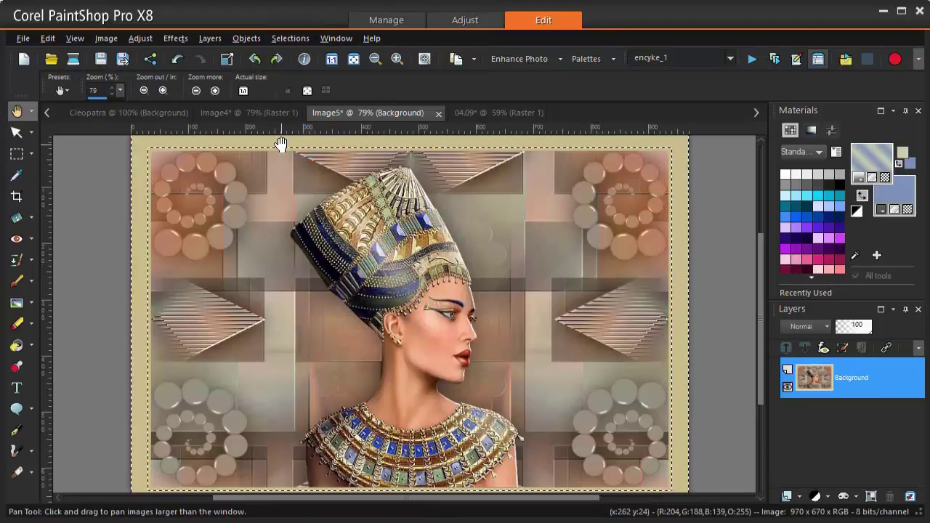
Paste the copied background layer into the border selection.
right_click(283, 143)
mouse_move(326, 211)
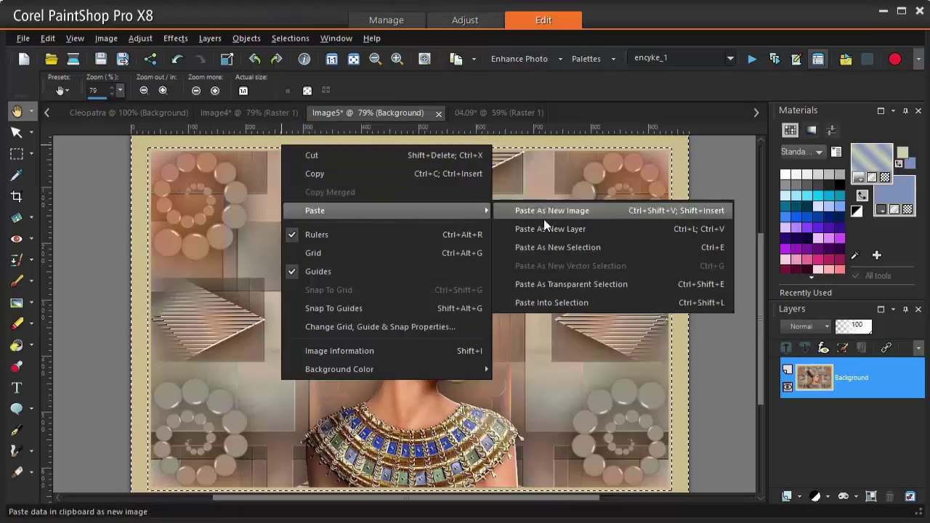
click(555, 304)
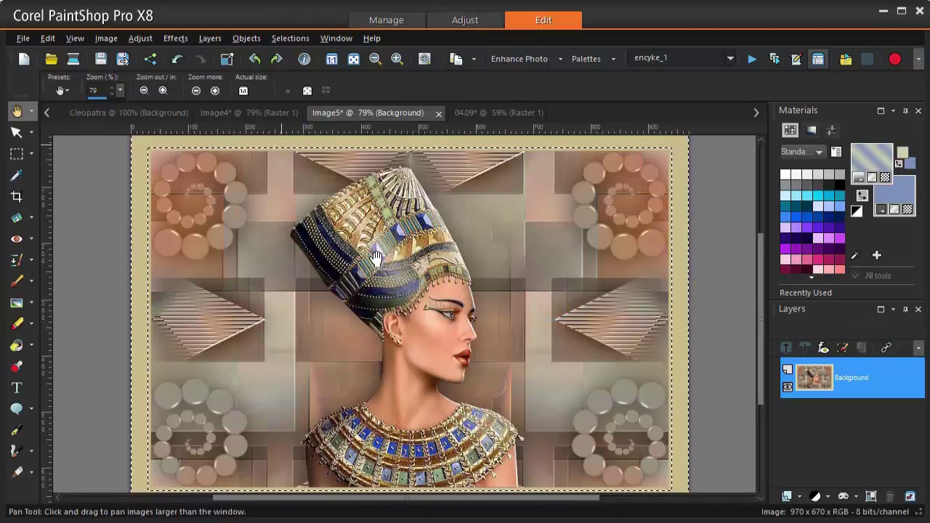
scroll(376, 256, down, 2)
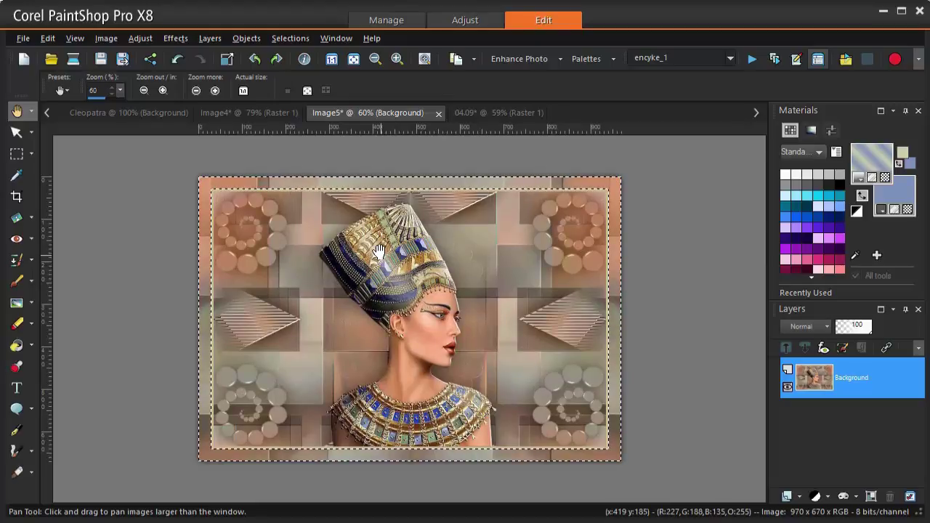
Apply a Gaussian Blur with radius 30 to the selected border.
click(138, 41)
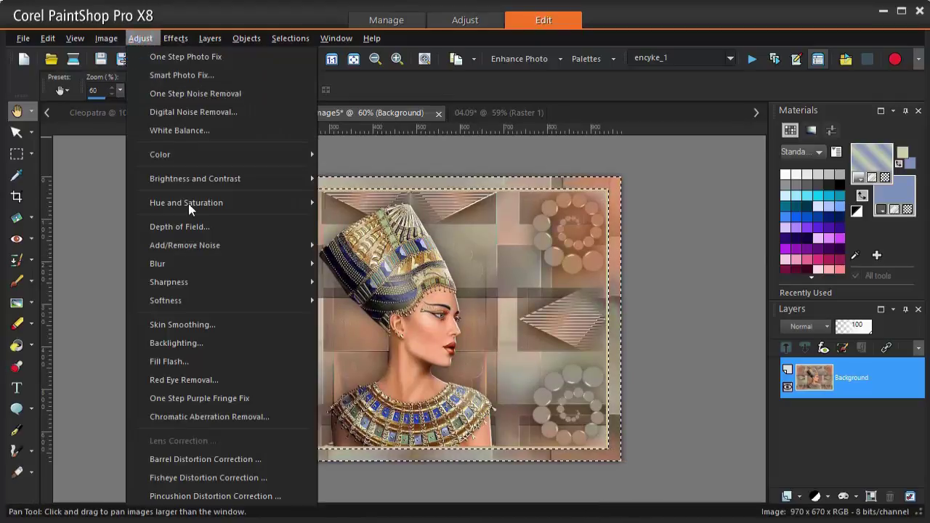
mouse_move(199, 265)
click(375, 318)
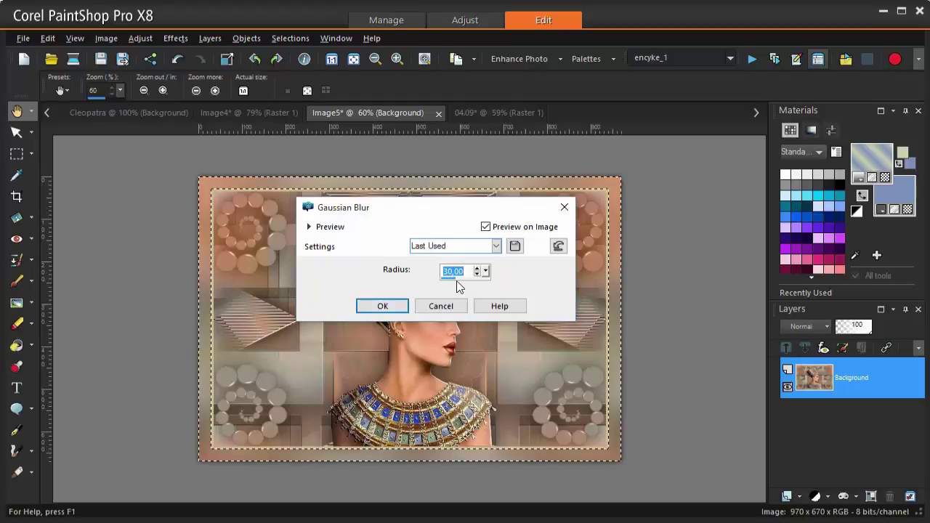
click(390, 309)
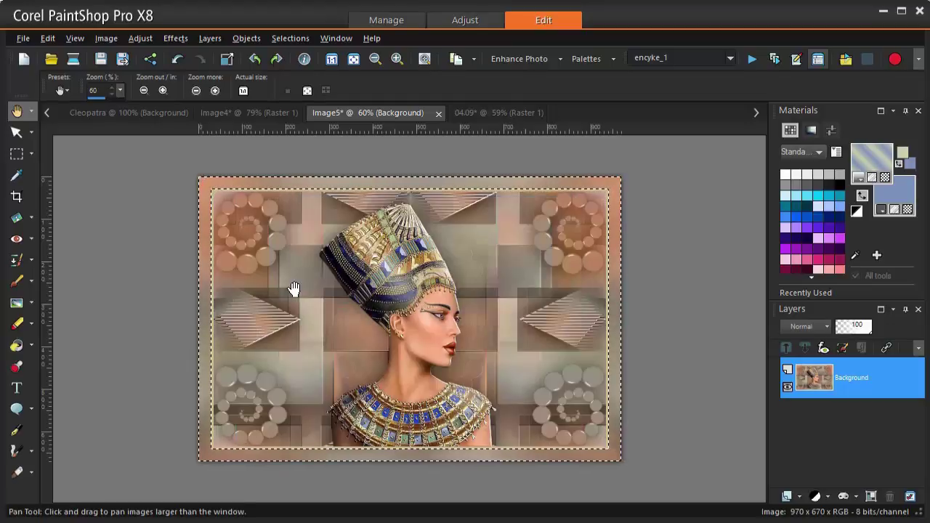
Start the SilverLining Lines effect on the border selection with the Dotty Grid line option and a gap of 3.
click(176, 38)
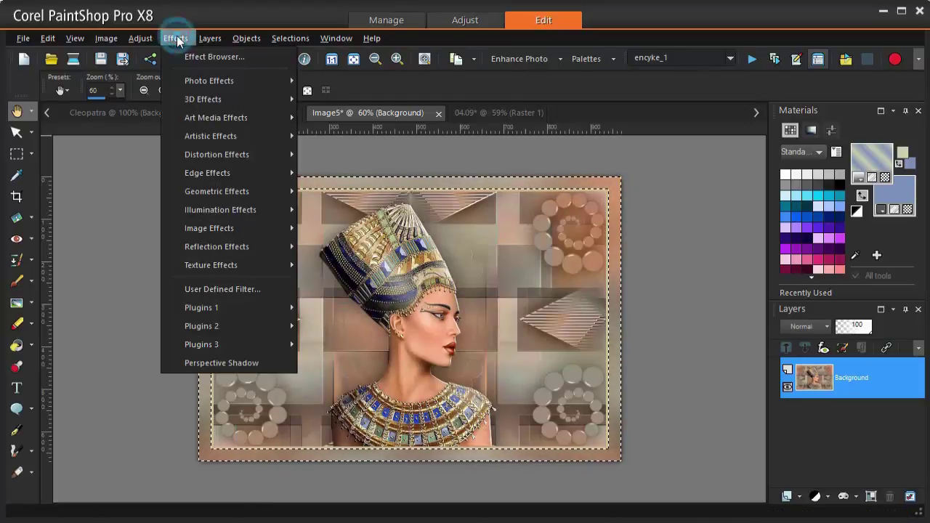
mouse_move(246, 325)
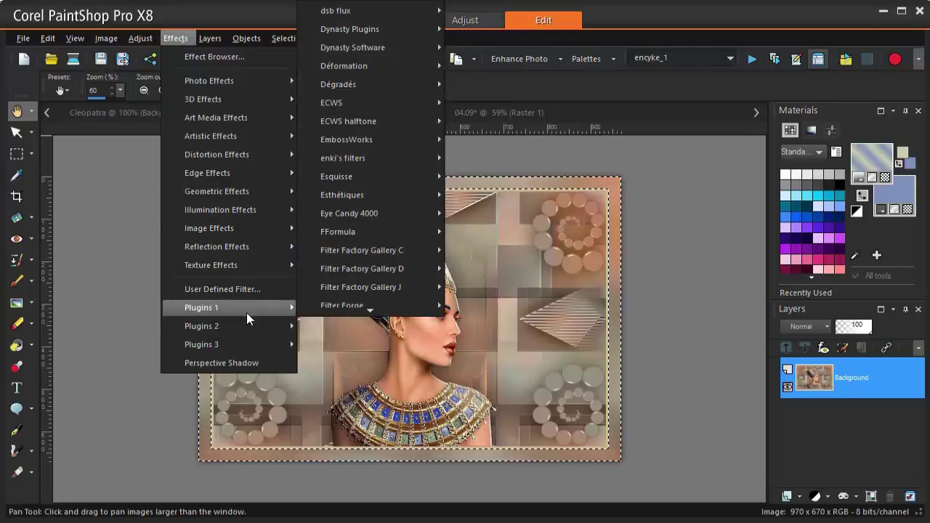
mouse_move(370, 218)
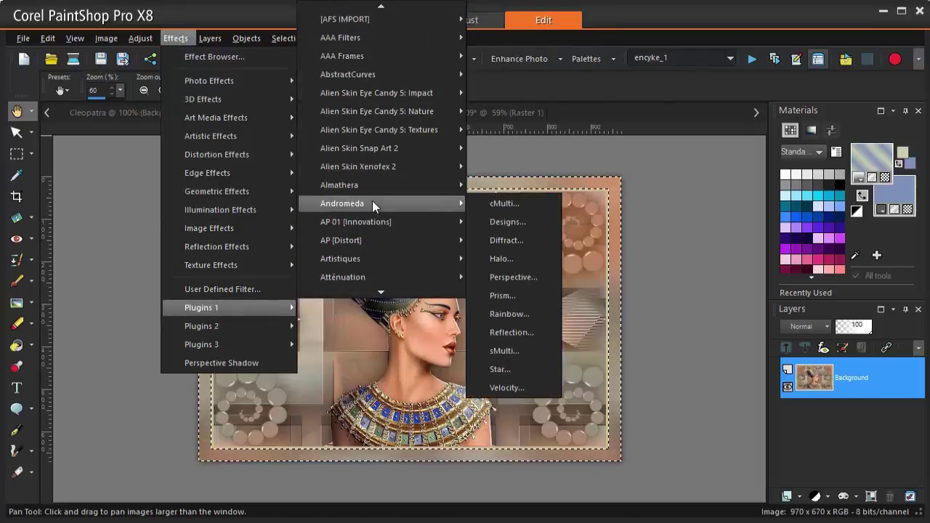
click(521, 222)
click(522, 220)
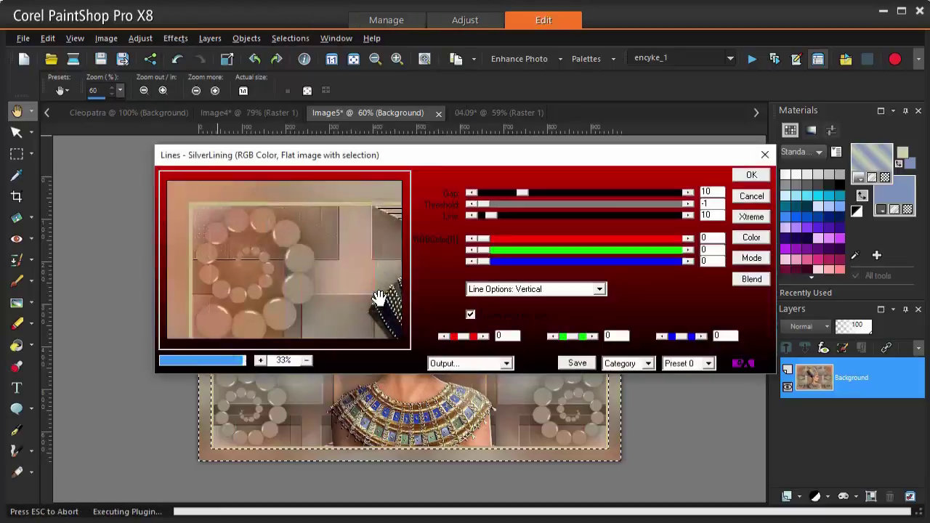
click(524, 289)
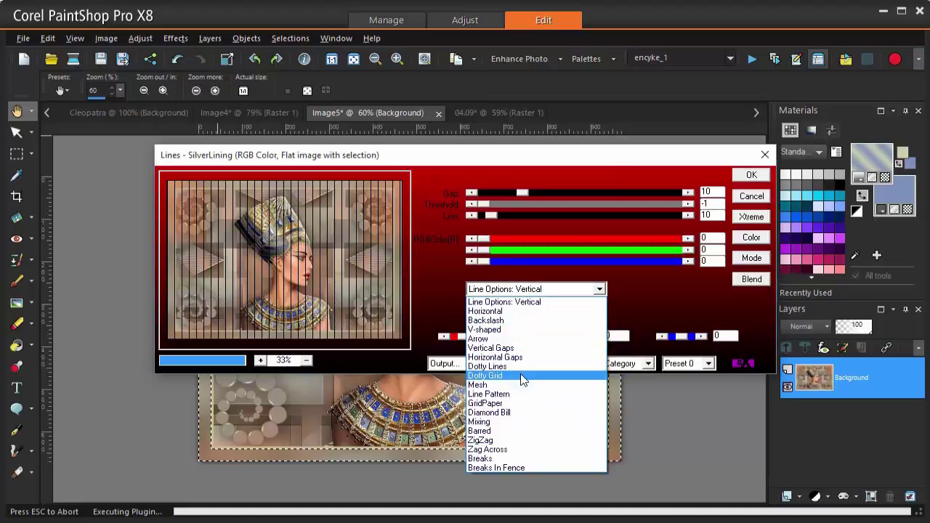
click(519, 376)
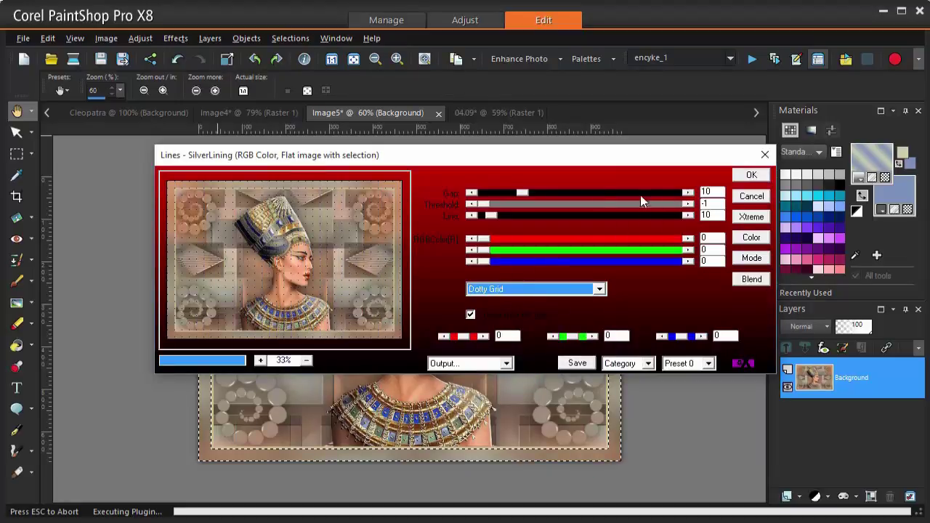
drag(525, 194, 506, 191)
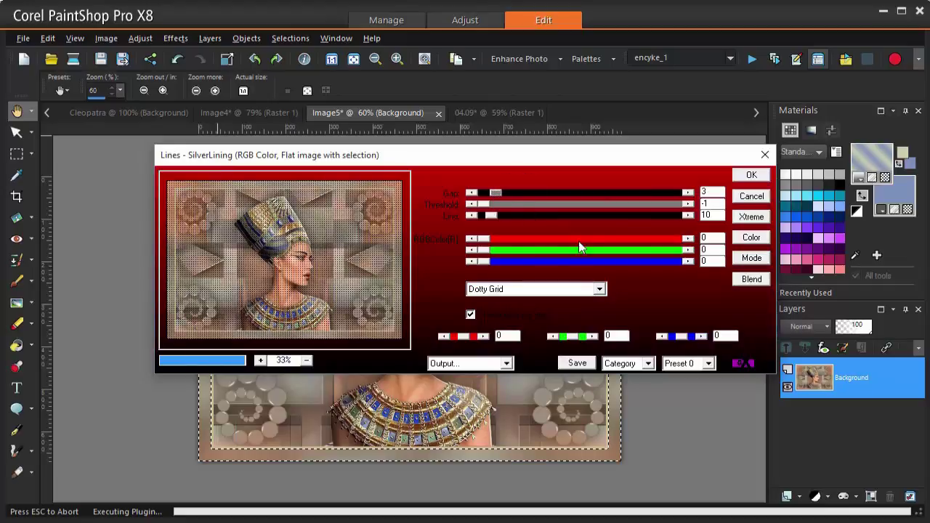
Set the grid's line colour to white (RGB 255, 255, 255) and apply the Lines effect to the border.
drag(483, 240, 686, 238)
drag(489, 252, 684, 251)
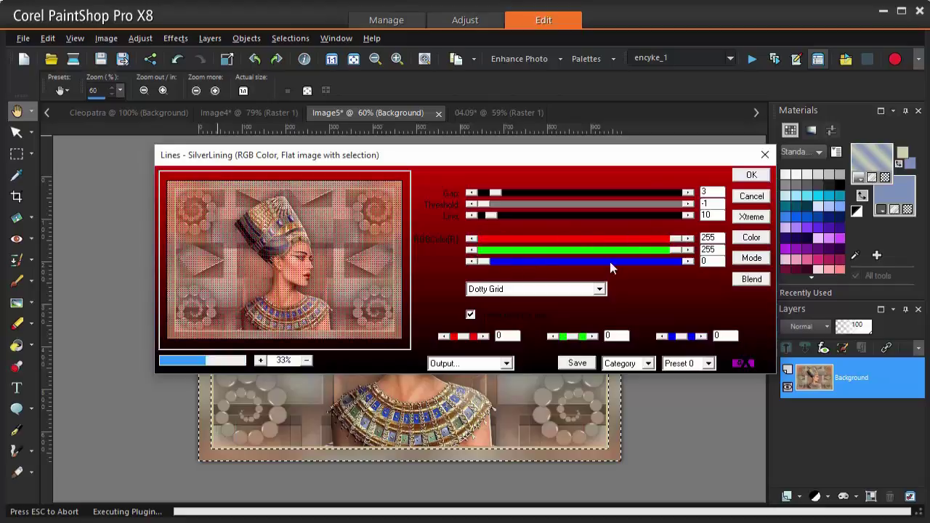
drag(580, 254, 684, 261)
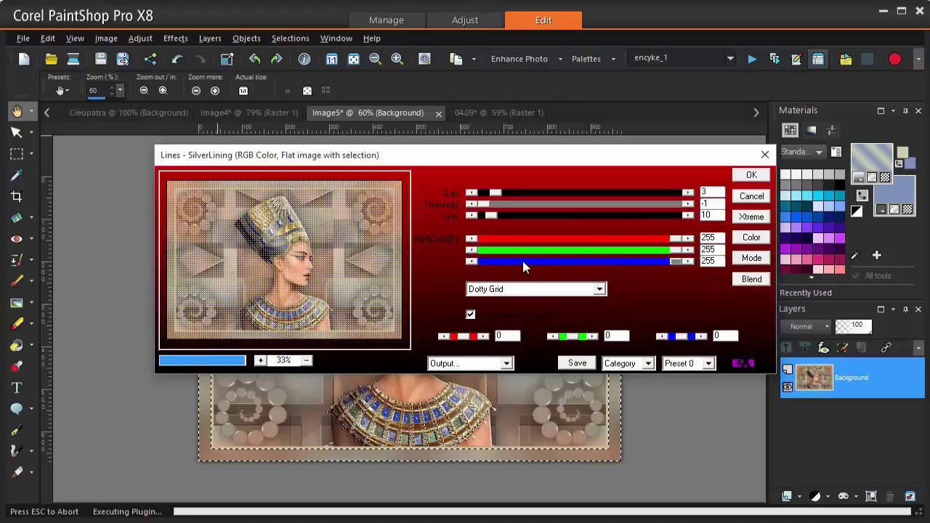
click(756, 180)
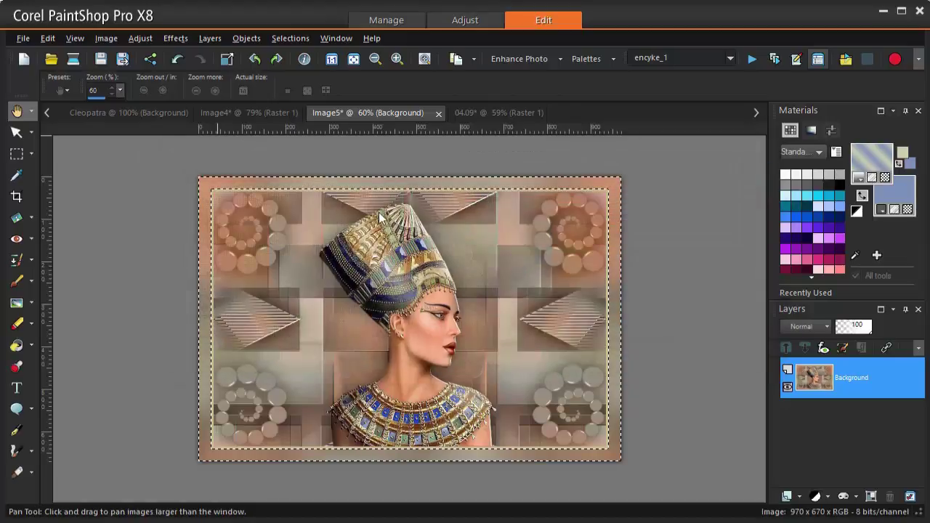
Apply Sharpen More to the selected dotted-grid border.
click(140, 38)
mouse_move(191, 282)
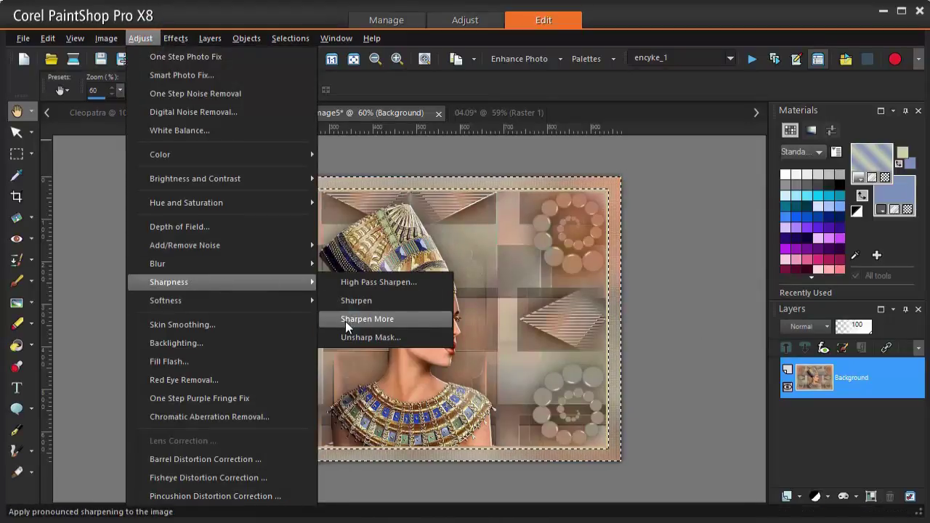
click(345, 321)
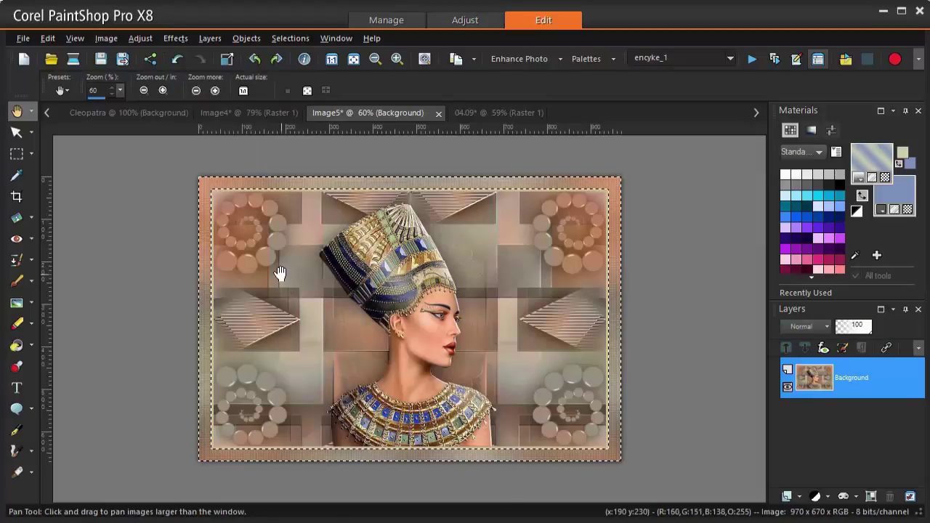
Invert the selection and apply an Eye Candy 5 Impact drop shadow in black with 55 opacity, 50-pixel blur and zero offset.
click(285, 39)
click(303, 136)
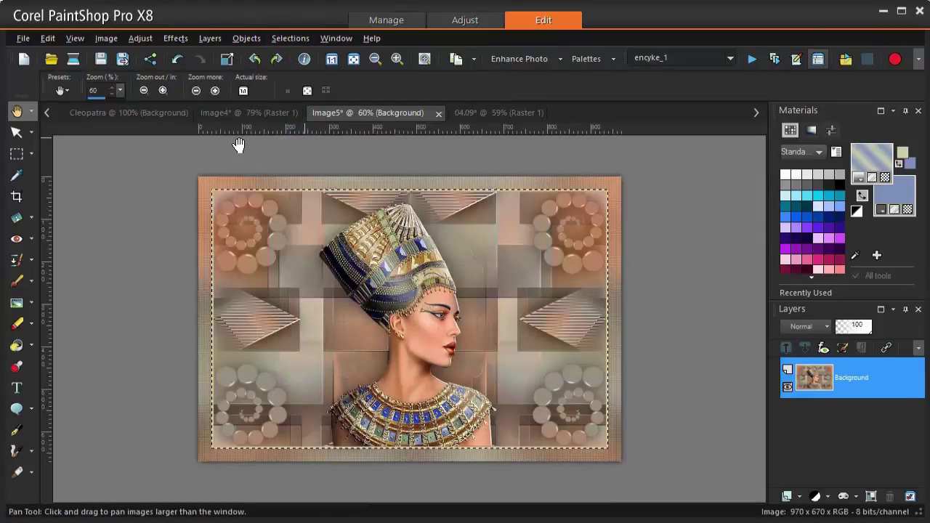
click(175, 37)
mouse_move(218, 99)
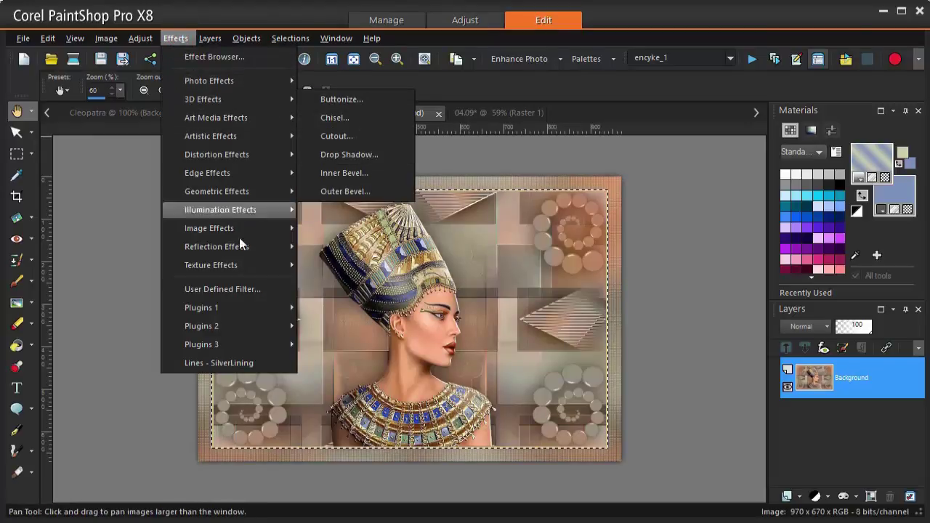
mouse_move(246, 309)
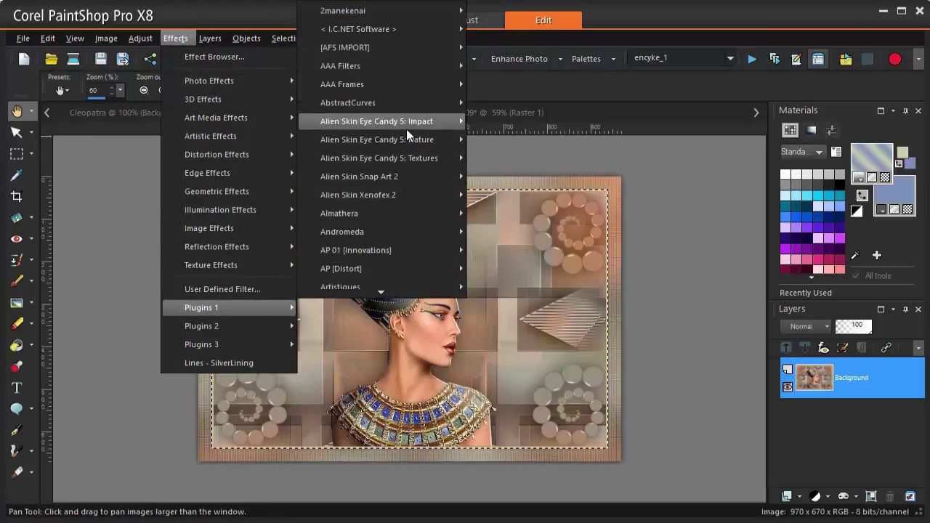
mouse_move(449, 126)
click(529, 269)
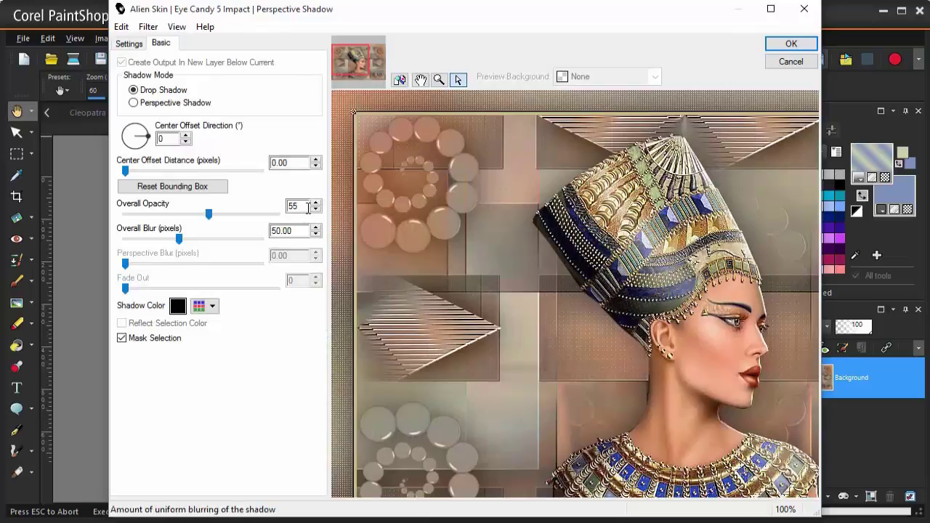
click(792, 45)
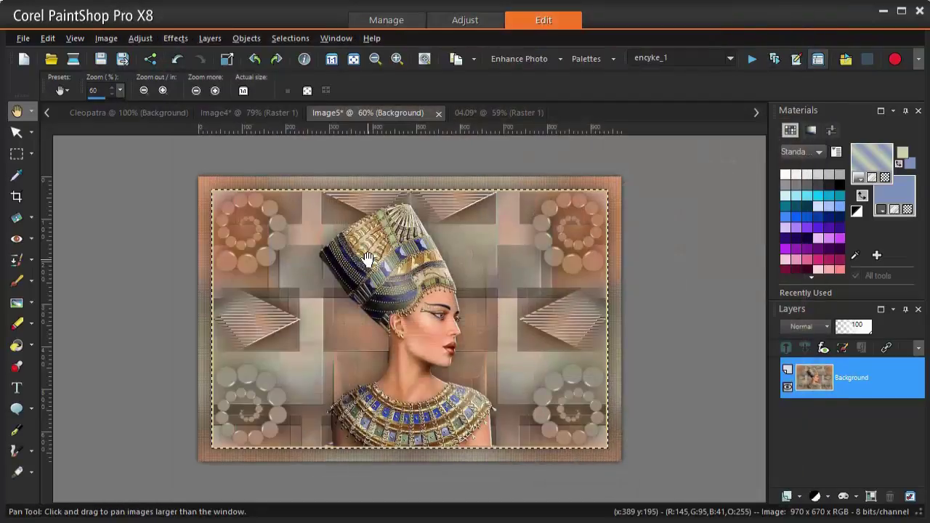
Remove the selection around the inner picture.
click(331, 58)
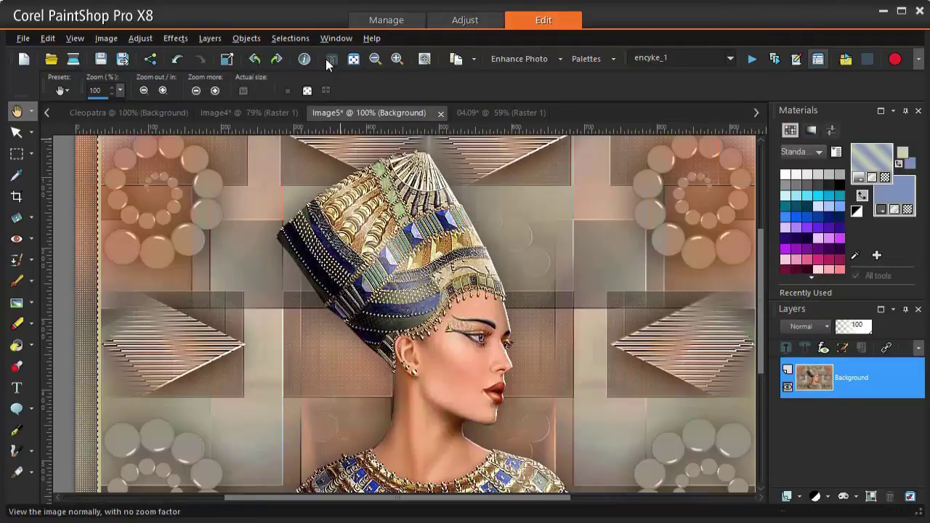
scroll(351, 230, down, 3)
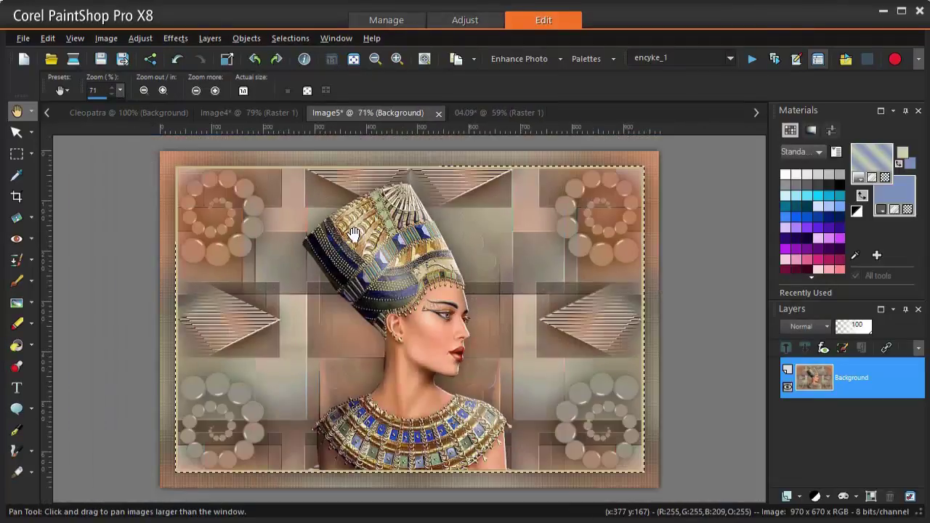
click(298, 37)
click(308, 71)
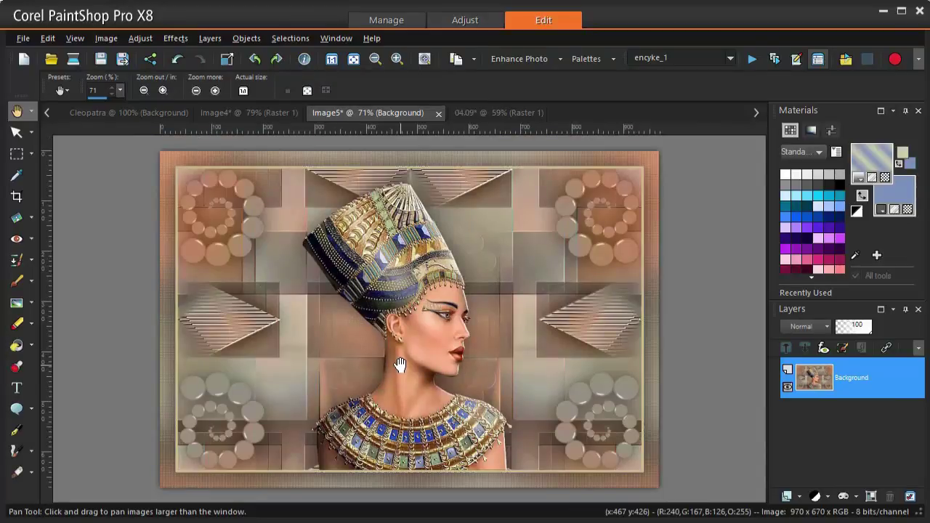
click(51, 58)
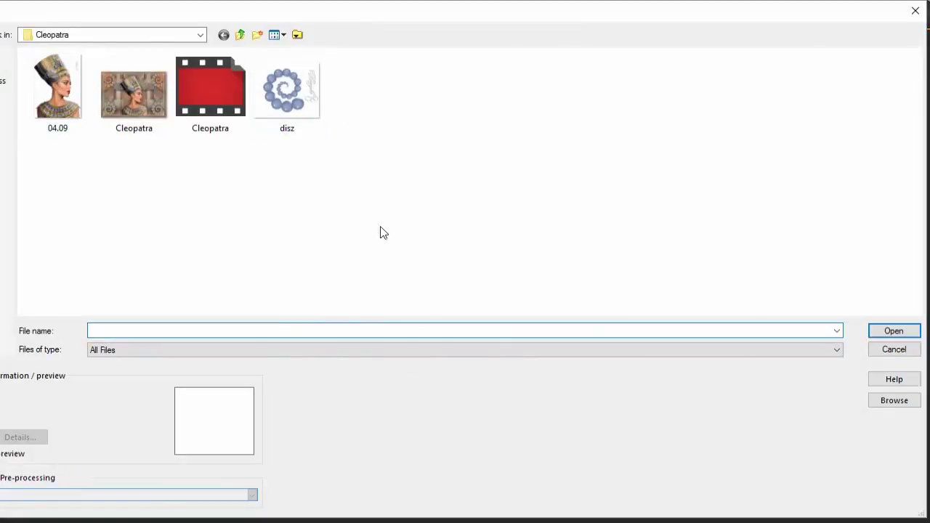
click(891, 351)
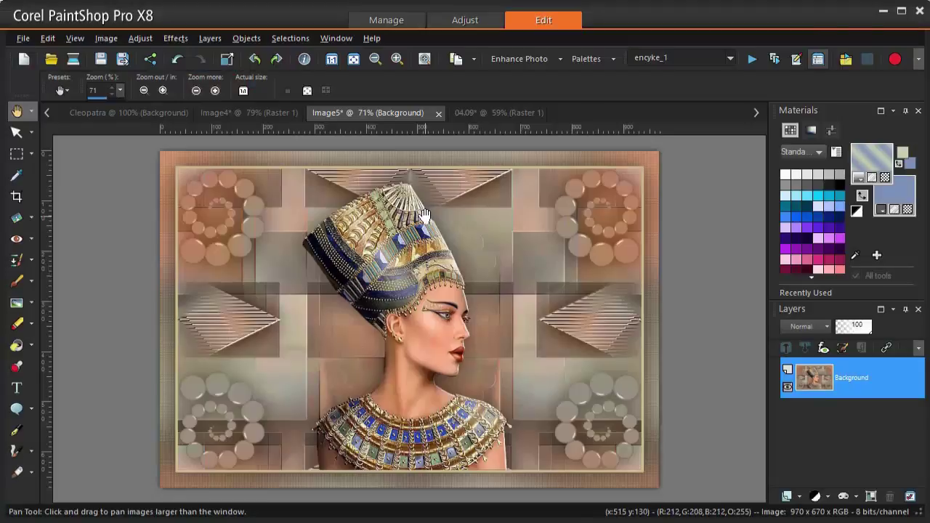